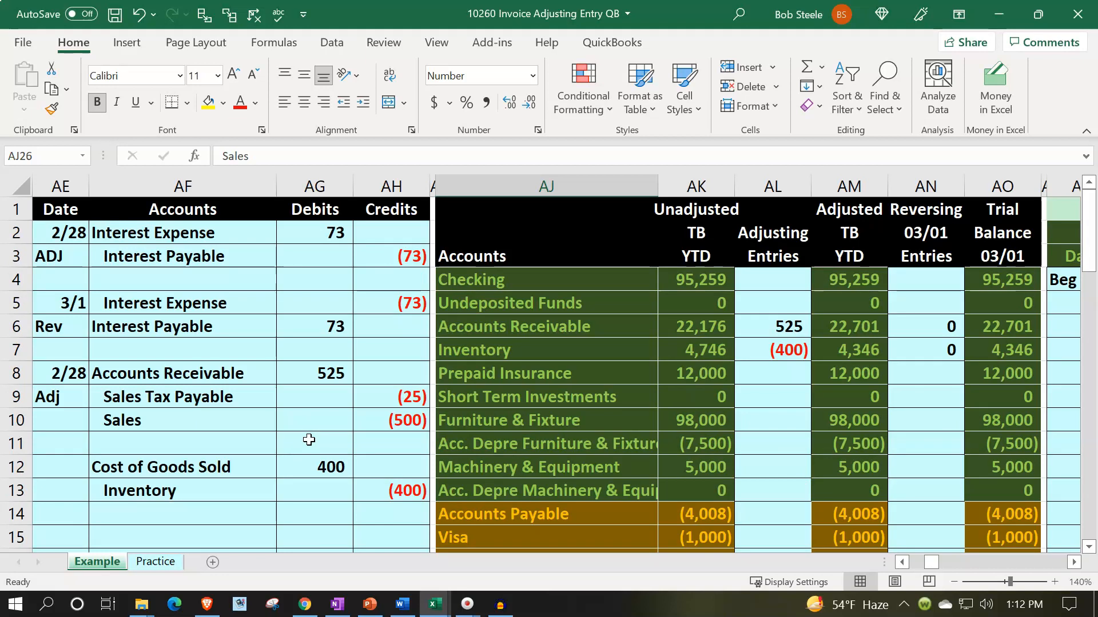
Examine the 2/28 invoice adjusting entry in AE8:AH13 and the adjusting and reversing columns of the Example sheet's trial balance
scroll(309, 439, down, 1)
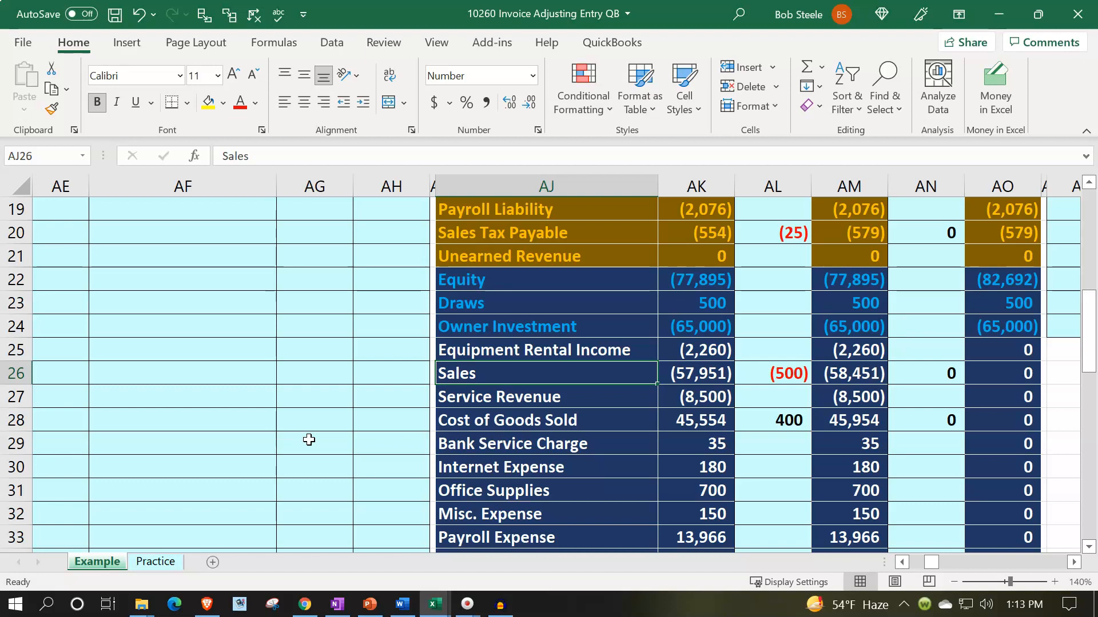
scroll(309, 439, up, 4)
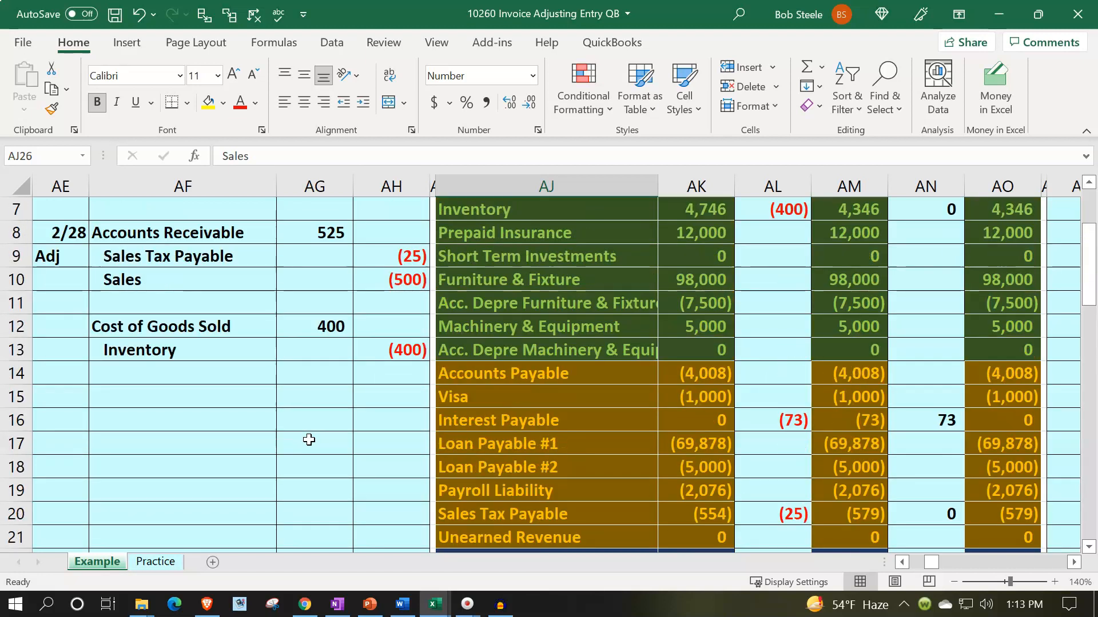
scroll(308, 439, up, 2)
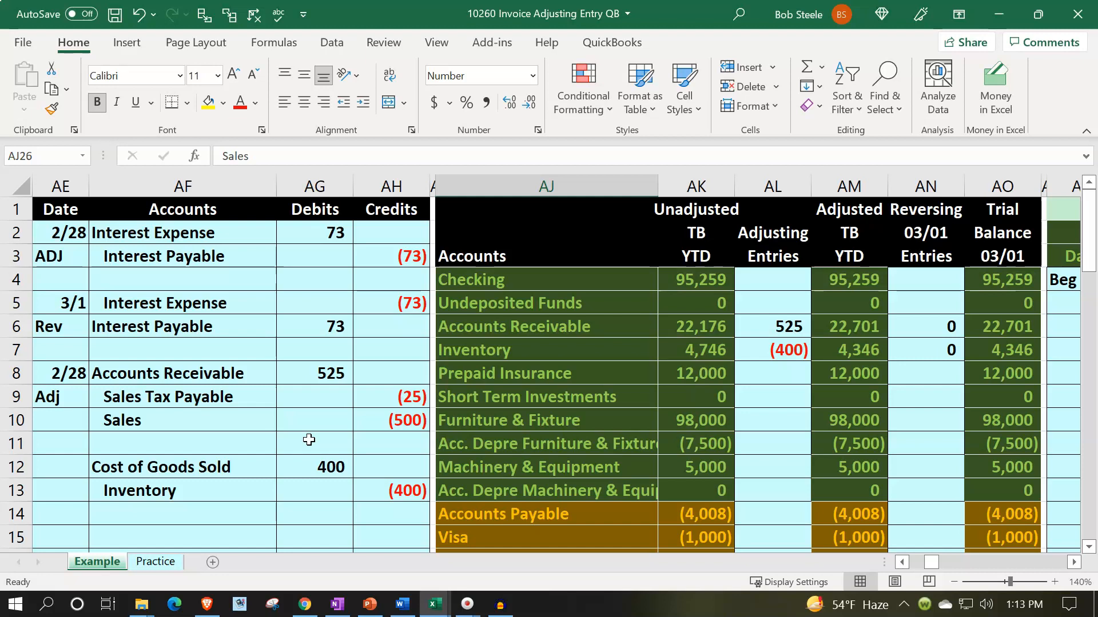
click(254, 370)
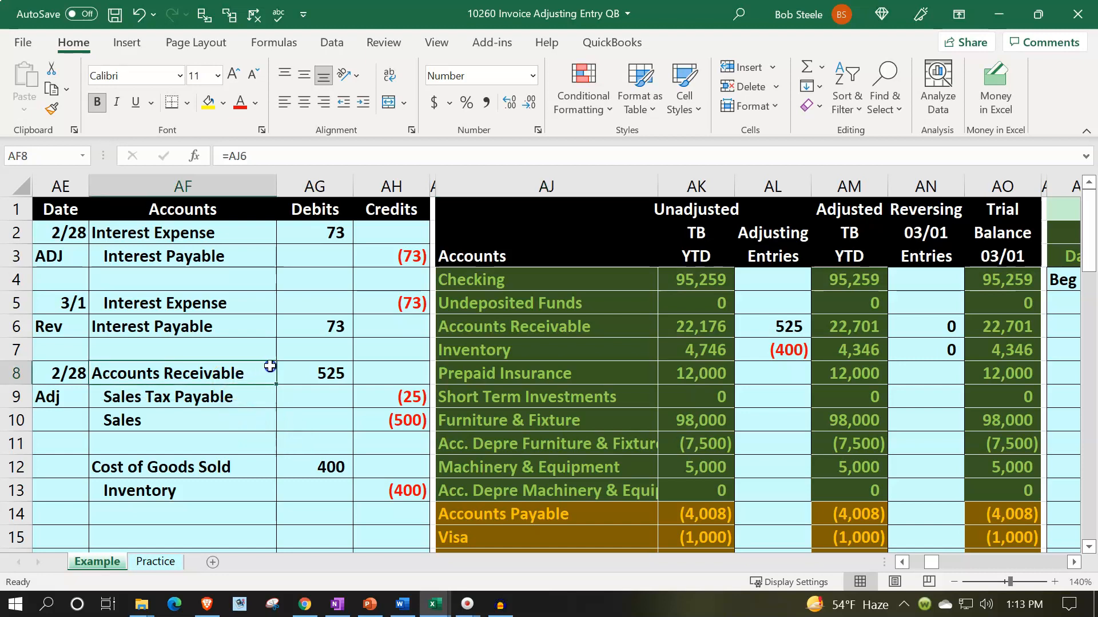
click(266, 424)
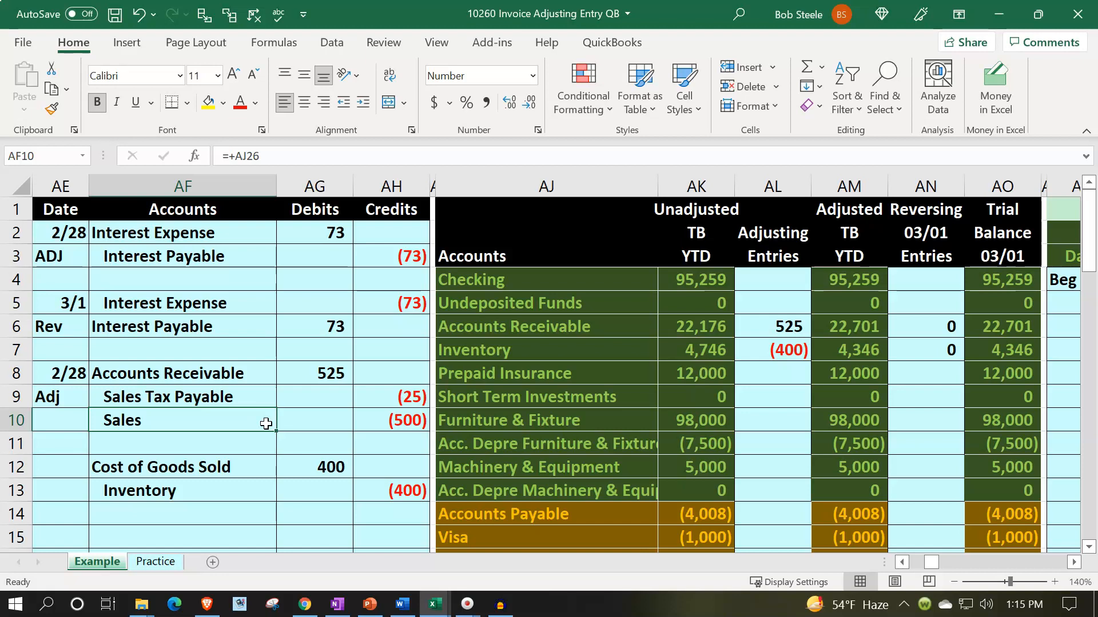
click(77, 376)
drag(127, 385, 396, 491)
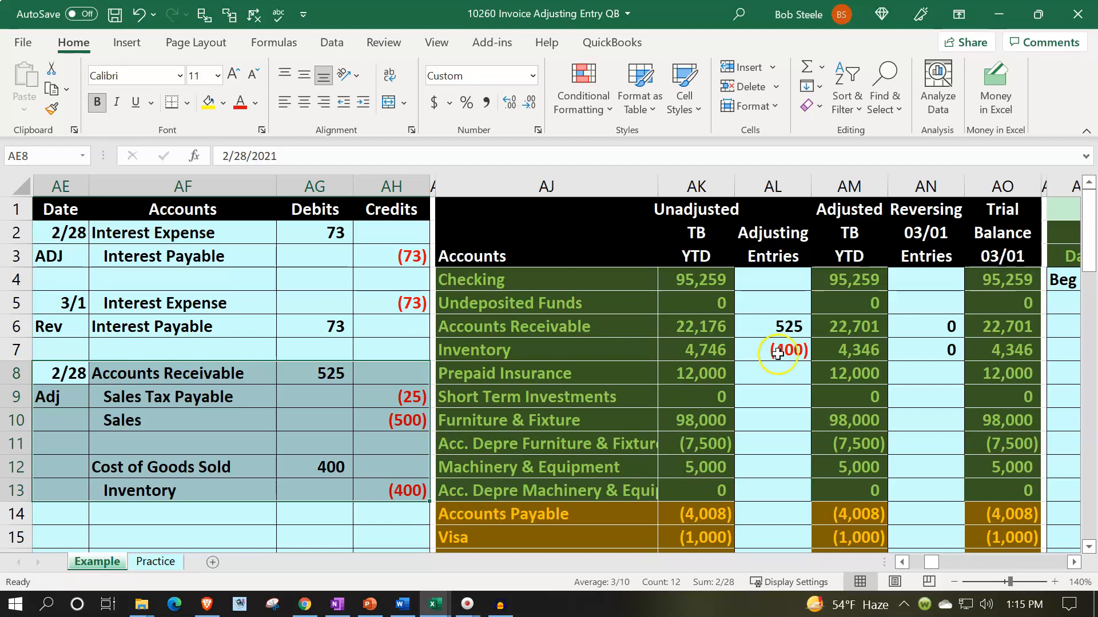
click(915, 234)
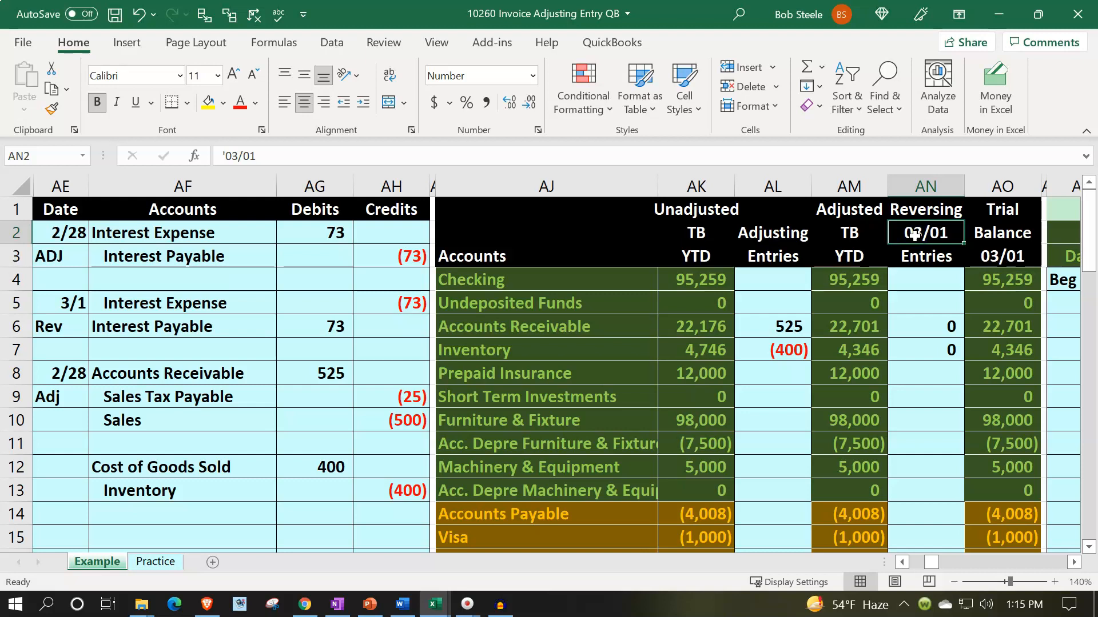
click(850, 256)
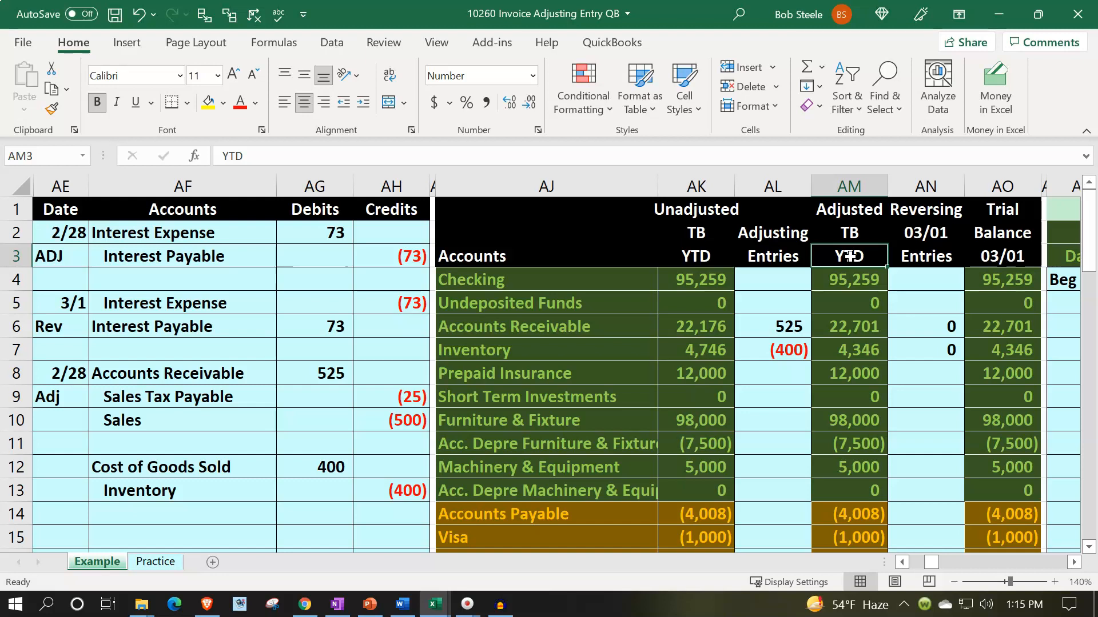
drag(76, 372, 372, 490)
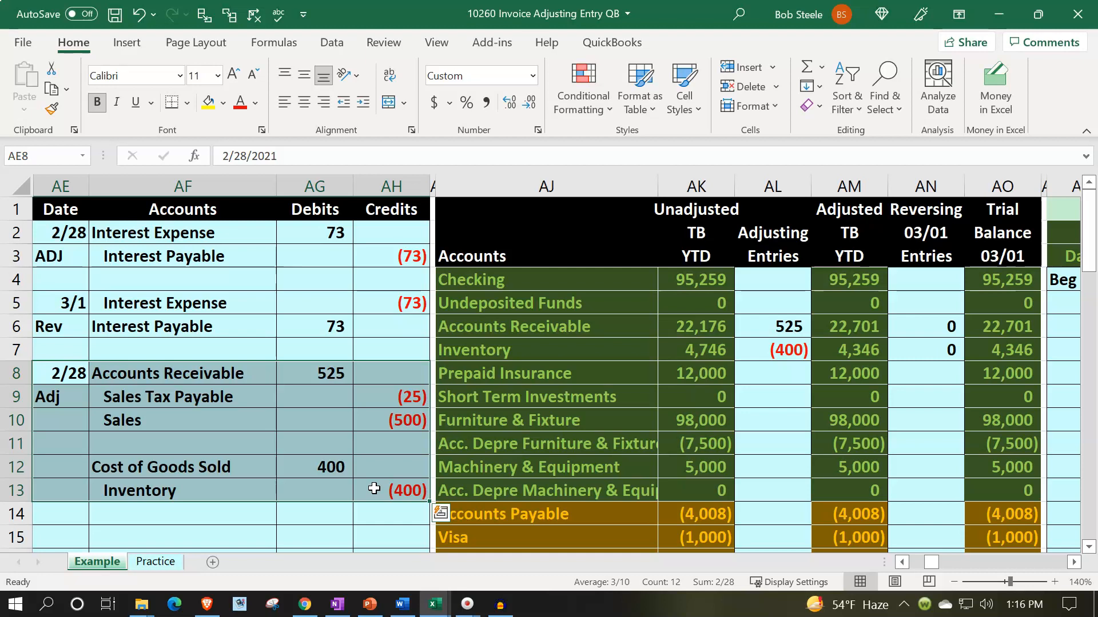
drag(69, 373, 397, 497)
On the Practice sheet, enter the date 2/28 in AE8 for a new adjusting entry below the interest reversal
click(170, 563)
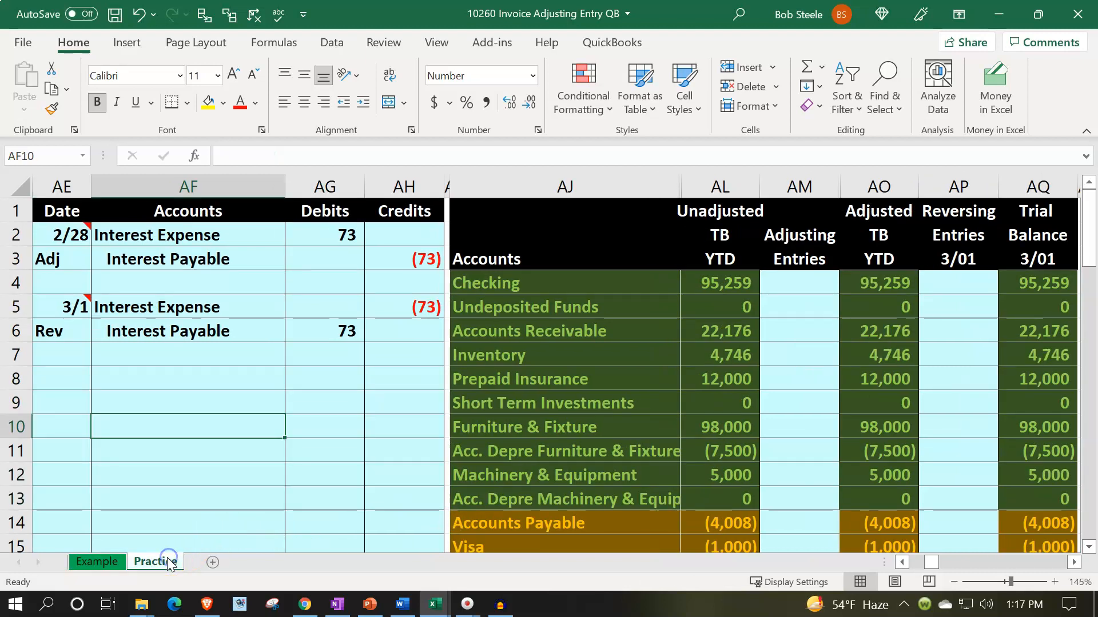
click(81, 379)
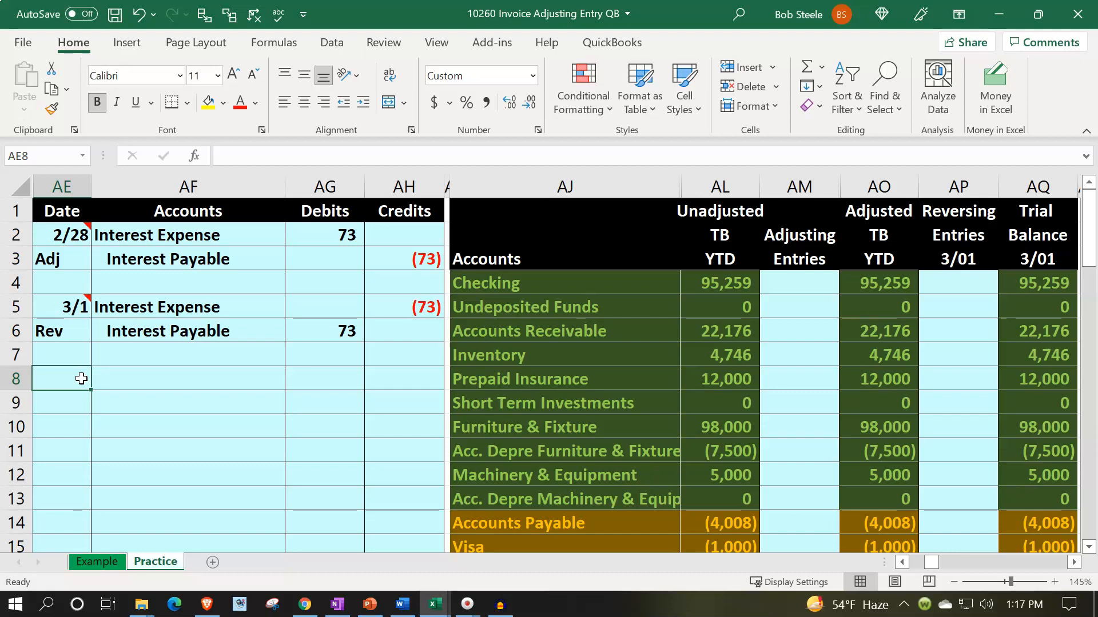
text(2/28)
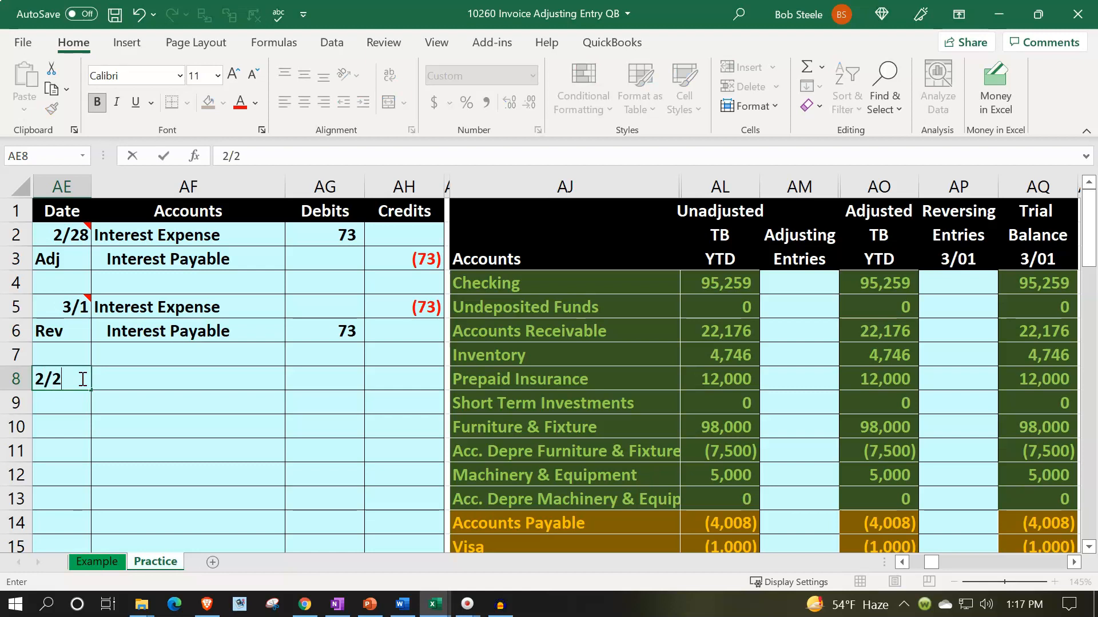
key(Return)
Link AF8 to the Accounts Receivable name in the trial balance (AJ6) as the entry's first account
key(Right)
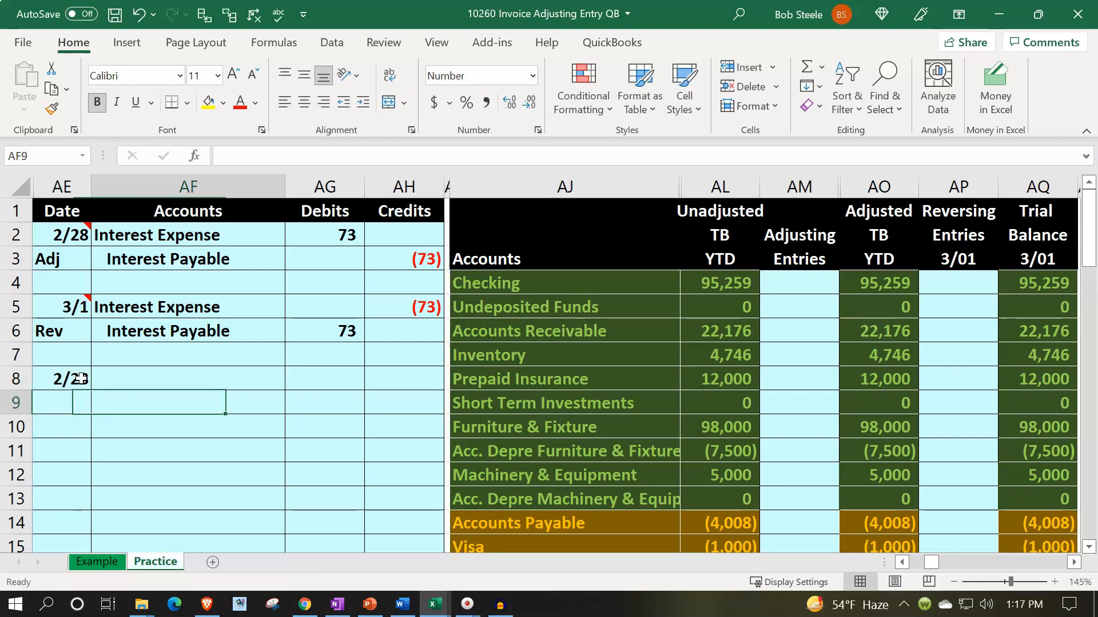
key(Up)
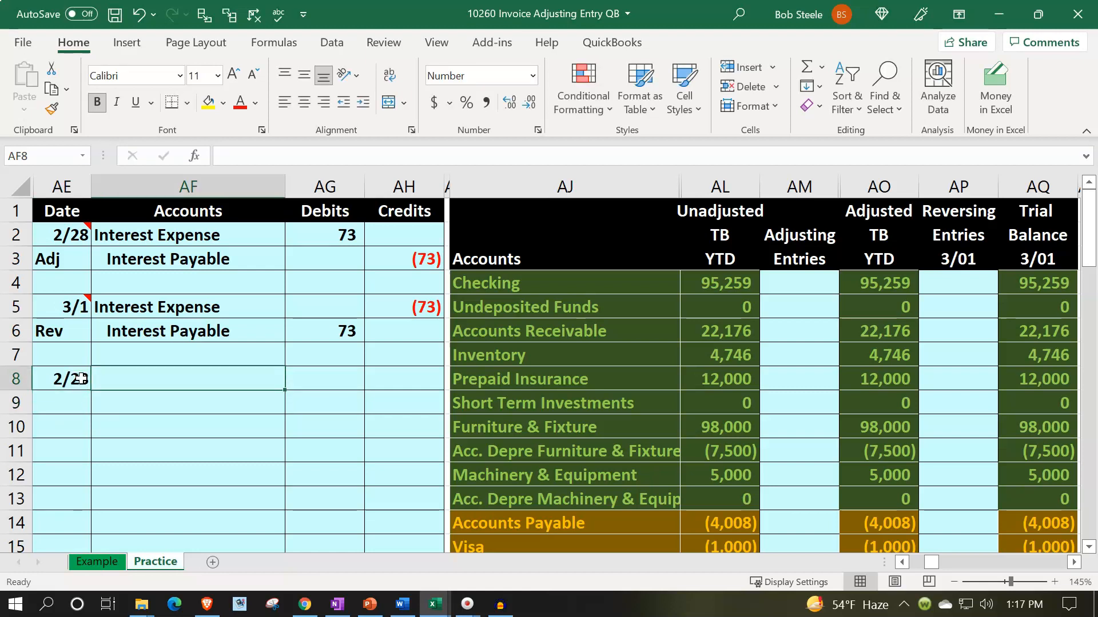
text(=)
key(Right)
key(Right)
key(Right)
key(Right)
key(Up)
key(Up)
key(Return)
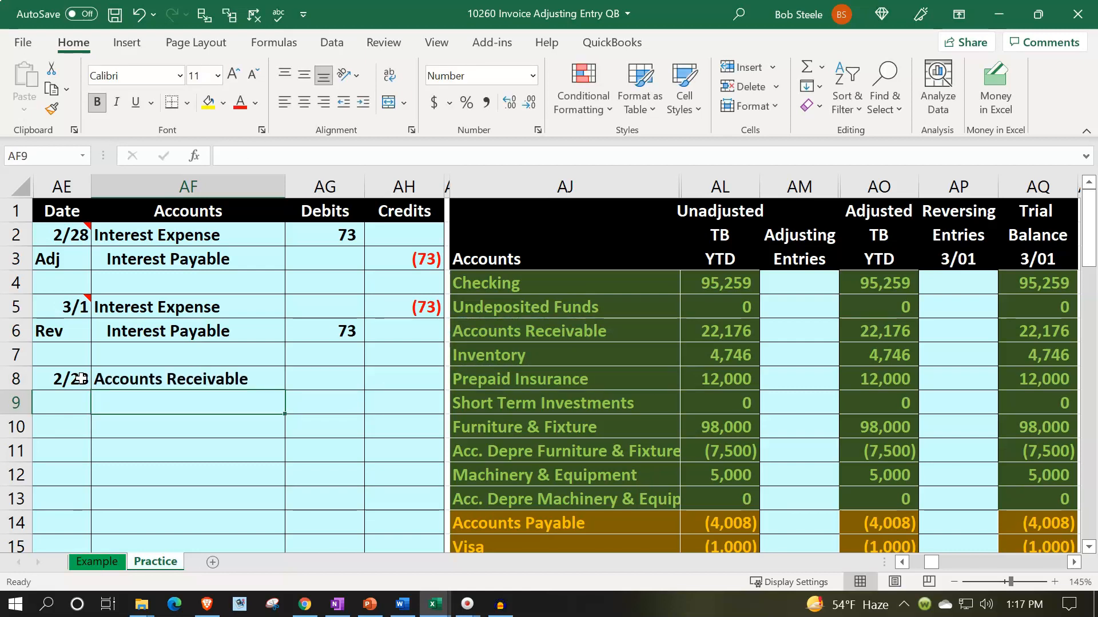
Link AF9 to the Sales Tax Payable name in the trial balance (AJ20)
text(=)
key(Right)
key(Right)
key(Right)
key(Down)
key(Down)
key(Down)
key(Down)
key(Down)
key(Down)
key(Down)
key(Down)
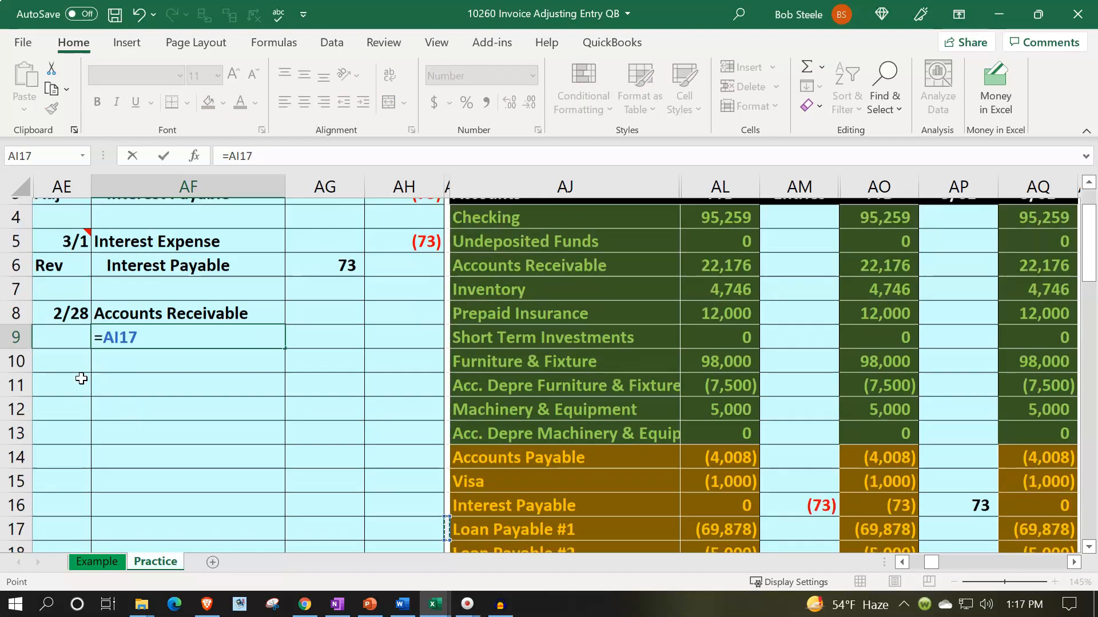
key(Down)
key(Down)
key(Down)
key(Down)
key(Right)
key(Up)
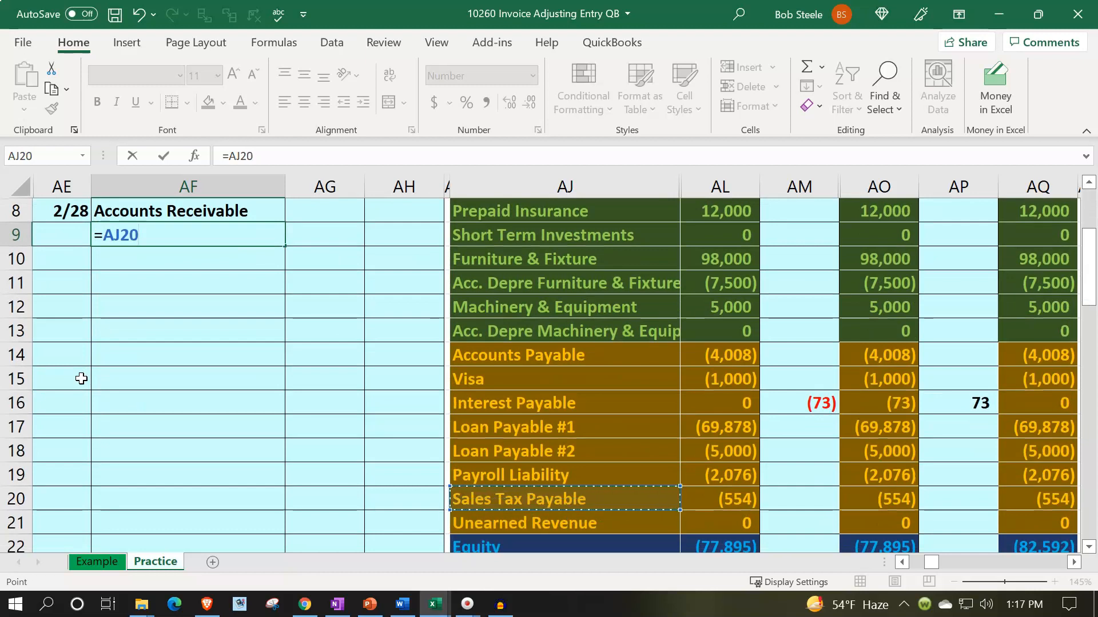
key(Return)
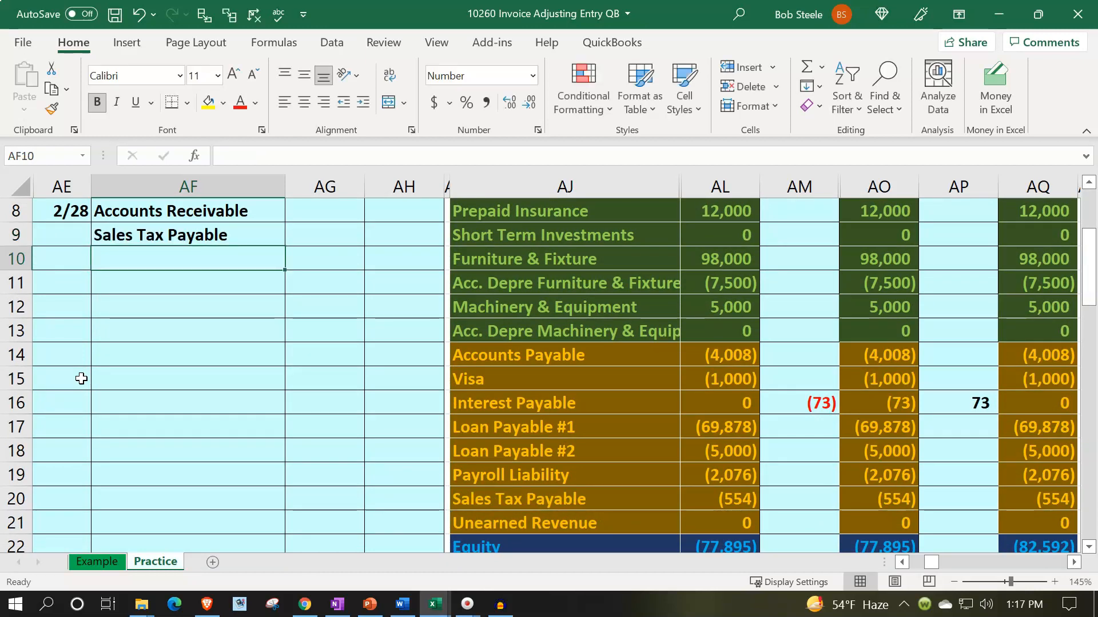
Link AF10 to the Sales account name in the trial balance (AJ26)
text(=)
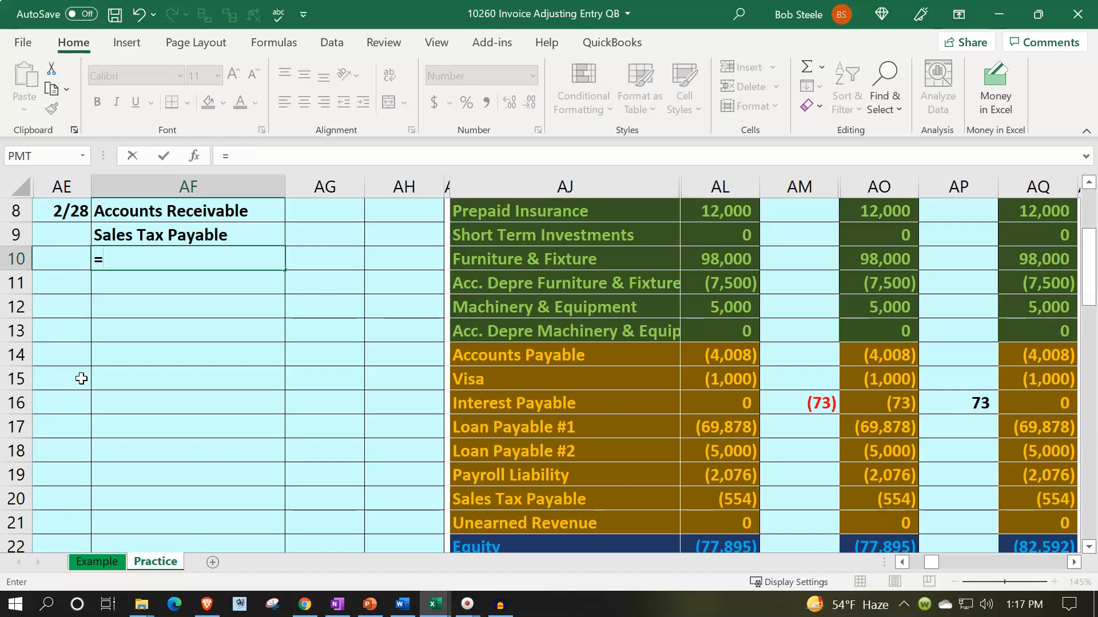
key(Down)
key(Down)
key(Down)
key(Down)
key(Down)
key(Down)
key(Down)
key(Down)
key(Down)
key(Down)
key(Down)
key(Down)
key(Down)
key(Down)
key(Down)
key(Right)
key(Right)
key(Right)
key(Right)
key(Down)
key(Return)
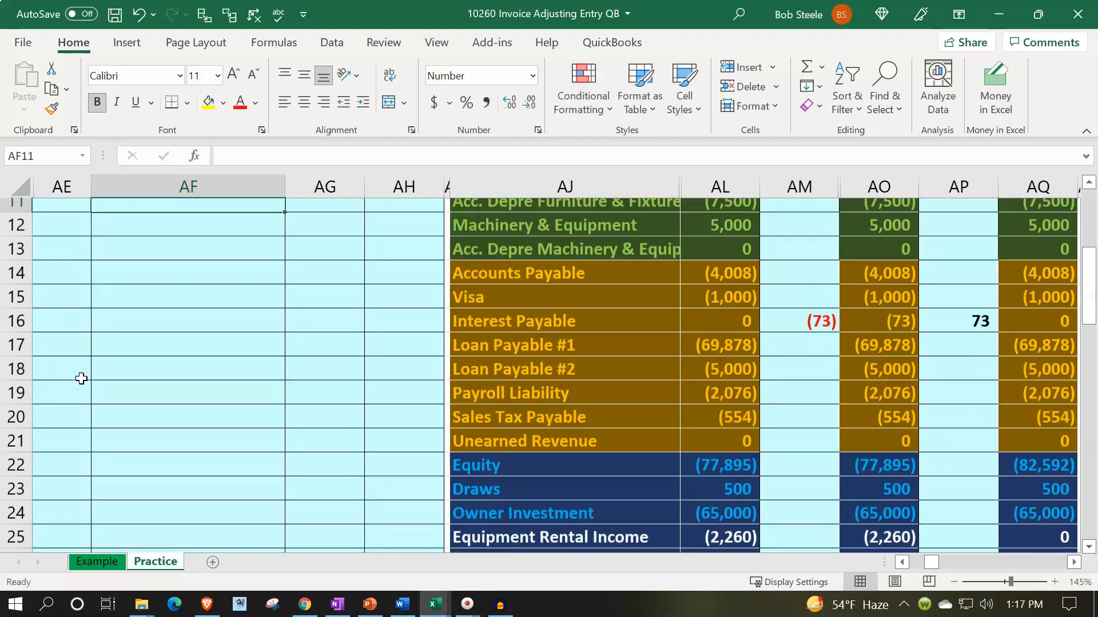
Leave row 11 blank and link AF12 to the Cost of Goods Sold name in the trial balance (AJ28)
key(Down)
text(=)
key(Down)
key(Down)
key(Down)
key(Down)
key(Down)
key(Down)
key(Down)
key(Down)
key(Down)
key(Down)
key(Down)
key(Down)
key(Down)
key(Down)
key(Down)
key(Down)
key(Down)
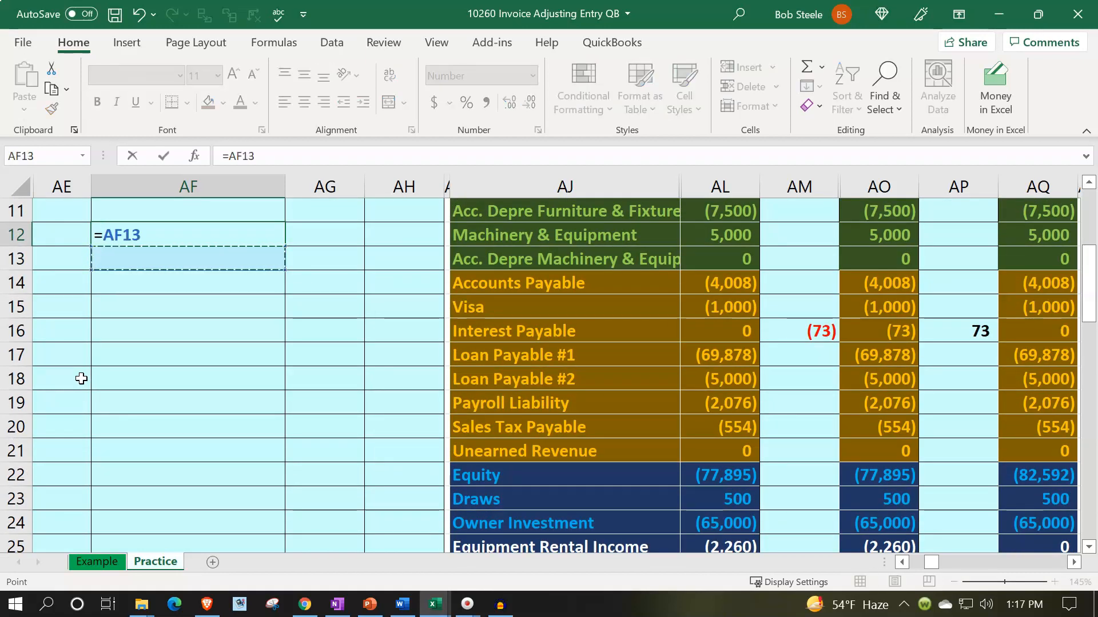
key(Right)
key(Right)
key(Right)
key(Up)
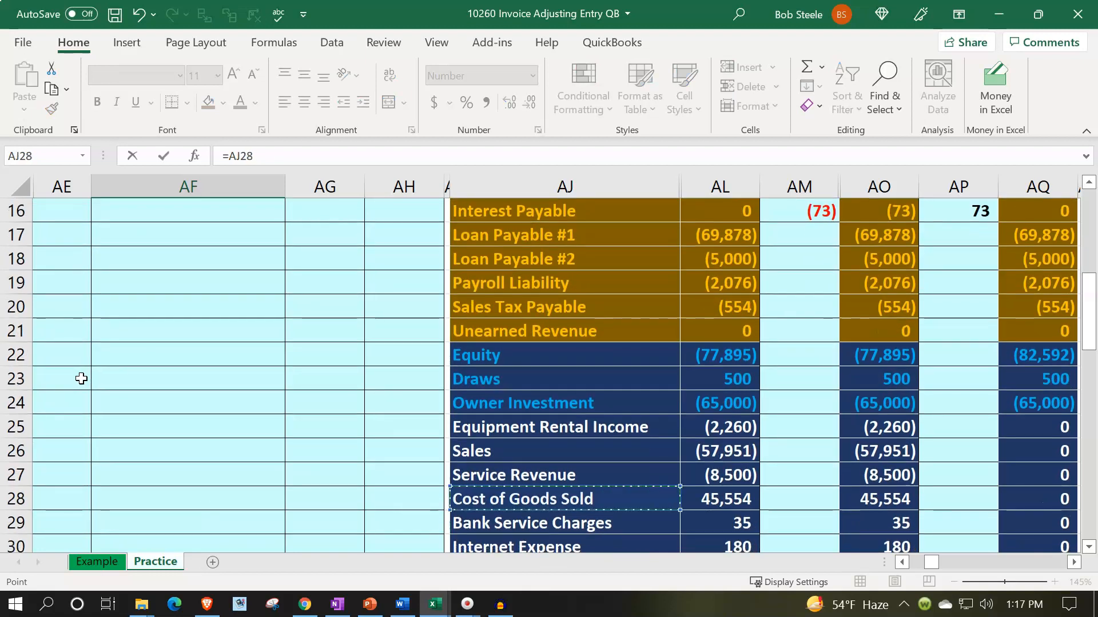
key(Return)
Link AF13 to the Inventory name in the trial balance (AJ7)
text(+)
key(Up)
key(Up)
key(Up)
key(Up)
key(Up)
key(Up)
key(Up)
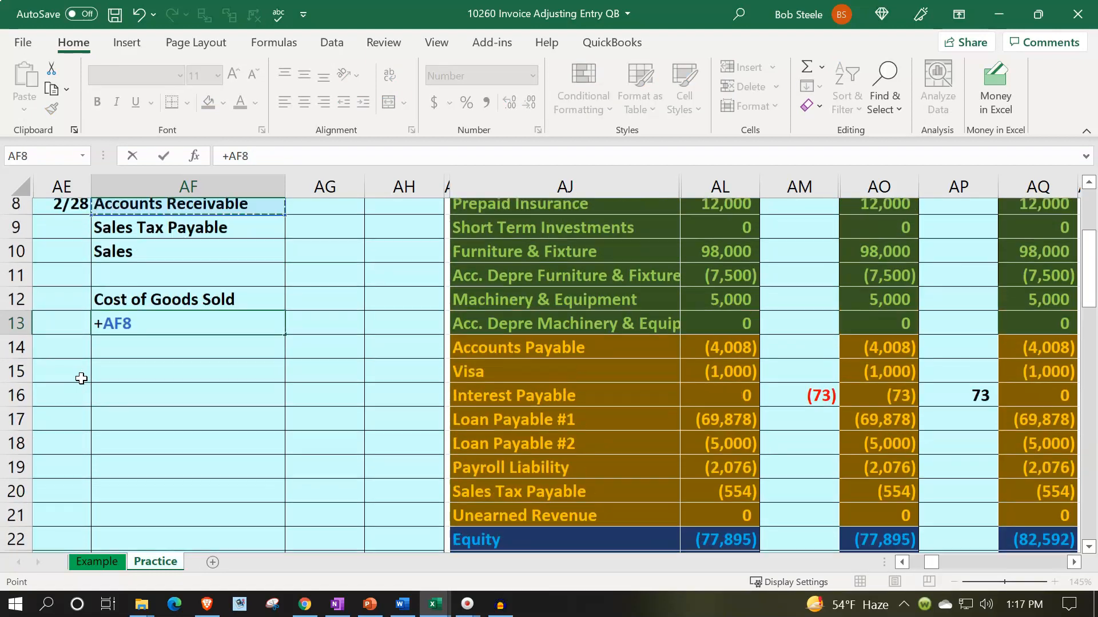
key(Right)
key(Right)
key(Right)
key(Right)
key(Down)
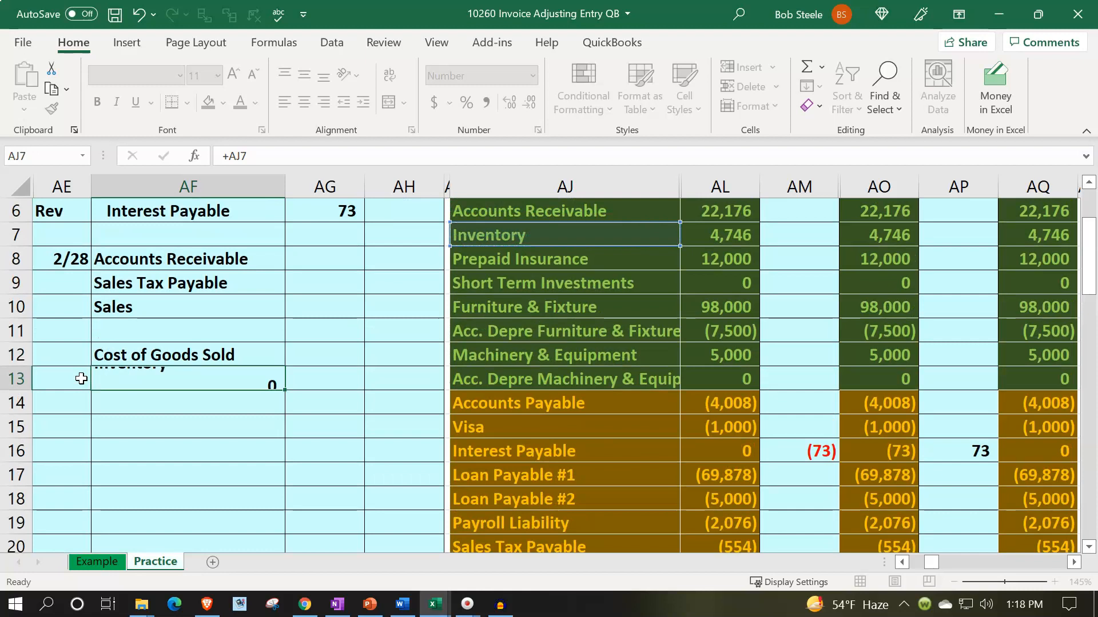
key(Return)
Indent the credit accounts of the new entry: Inventory in AF13, and Sales Tax Payable and Sales in AF9:AF10
key(Up)
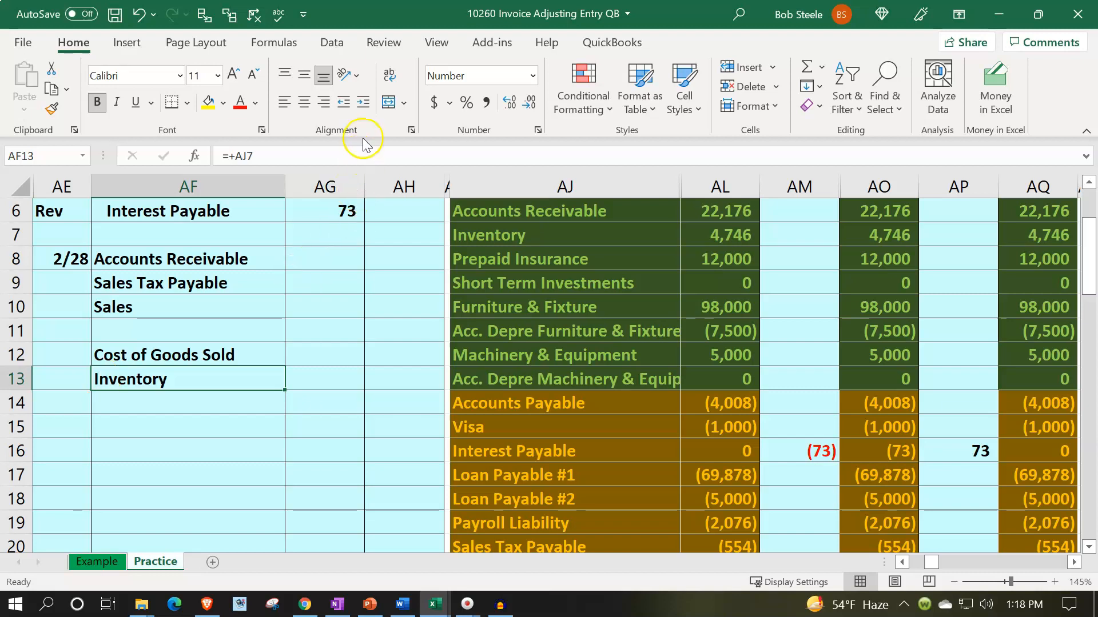
click(364, 103)
click(238, 283)
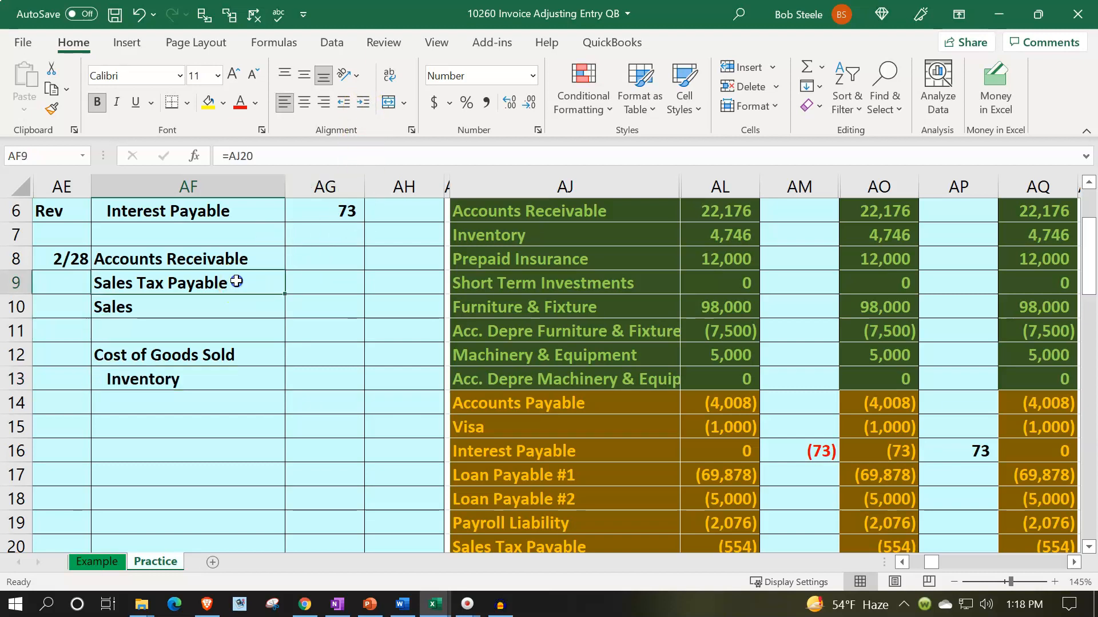
shift+click(230, 305)
click(363, 102)
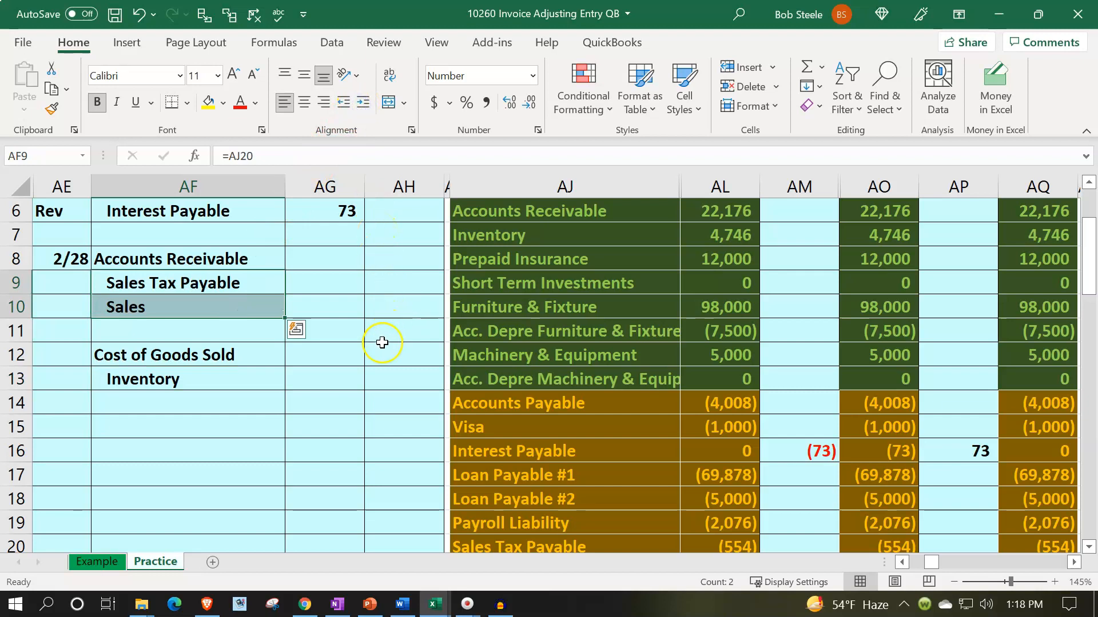
Look across the general and subsidiary ledgers to the EPR inventory ledger and check its unit costs
click(340, 359)
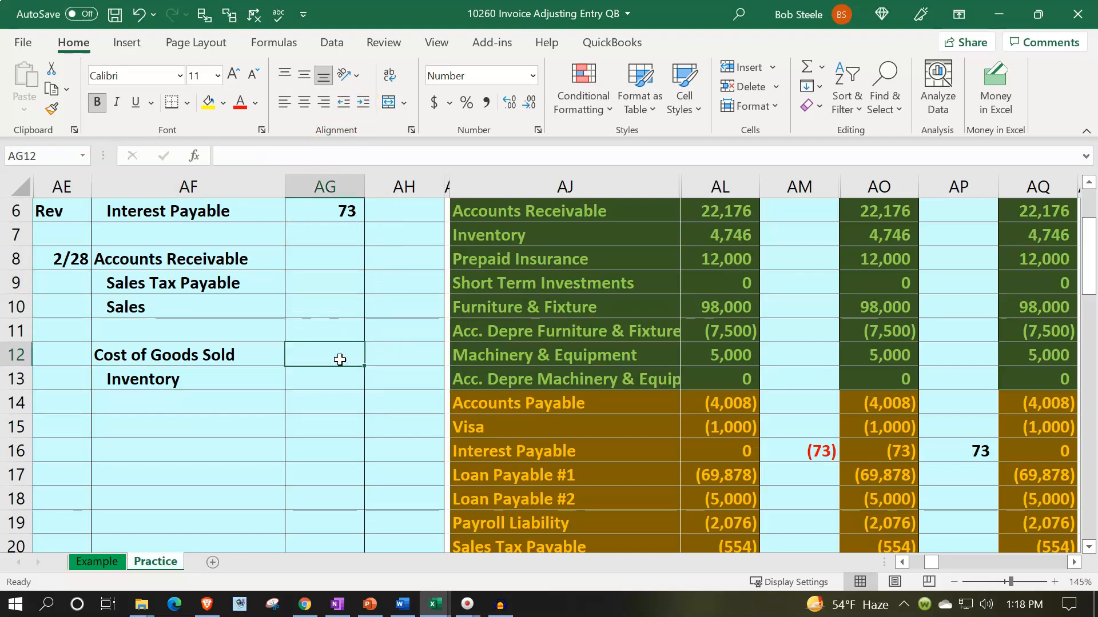
key(Up)
key(Up)
key(Up)
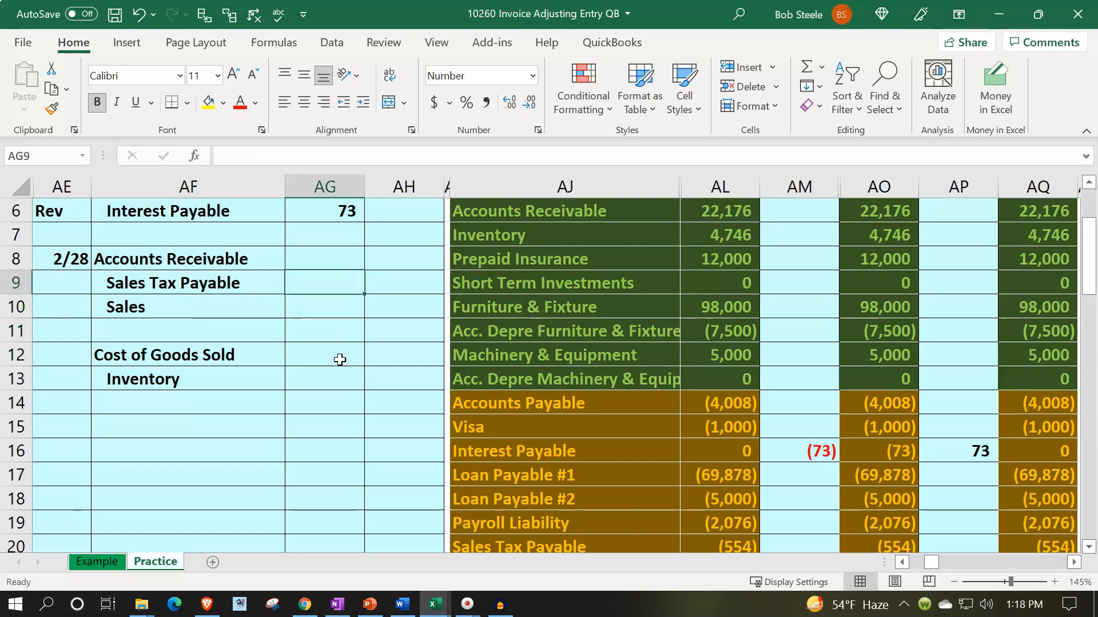
key(Right)
key(Right)
key(Right)
key(Right)
key(Right)
key(Right)
key(Right)
key(Right)
key(Right)
key(Right)
key(Right)
key(Right)
key(Right)
key(Right)
key(Right)
key(Right)
key(Right)
key(Right)
key(Right)
key(Right)
key(Right)
key(Right)
key(Right)
key(Right)
key(Right)
key(Right)
key(Right)
key(Right)
key(Right)
key(Right)
key(Right)
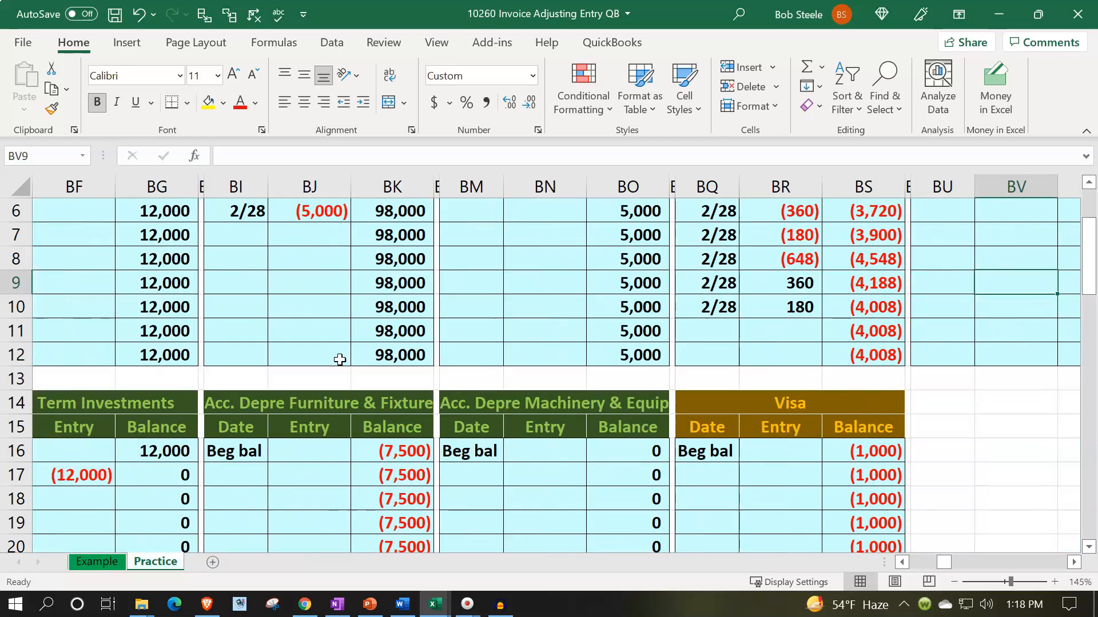
key(Right)
key(Right)
key(Right)
key(Right)
key(Right)
key(Right)
key(Right)
key(Right)
key(Right)
key(Right)
key(Right)
key(Right)
key(Right)
key(Right)
key(Right)
key(Right)
key(Right)
key(Right)
key(Right)
key(Right)
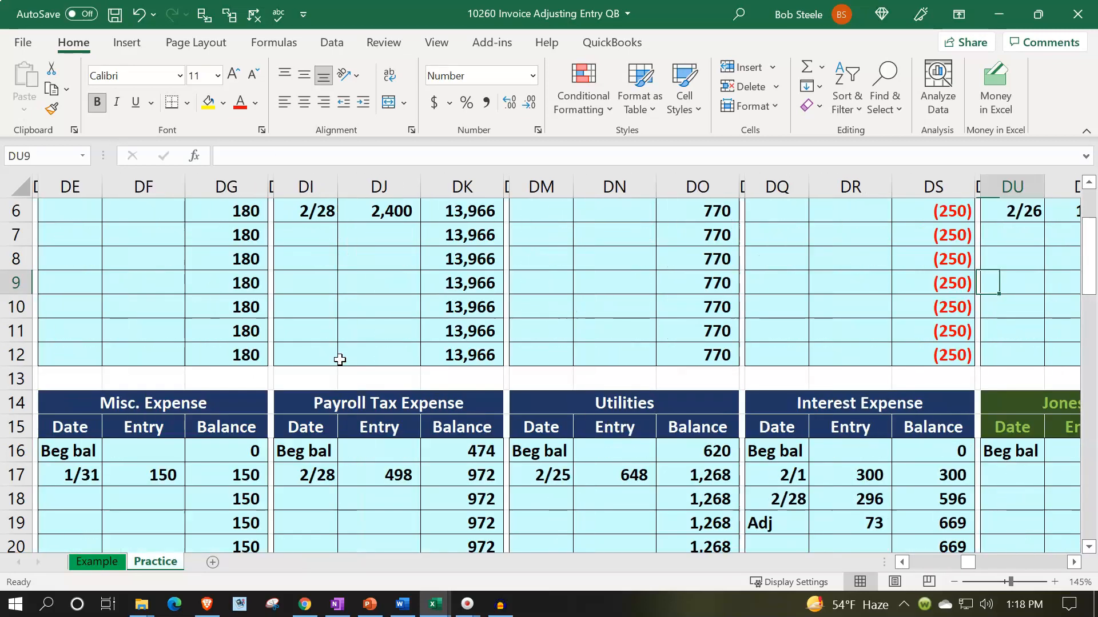
key(Right)
key(Right)
key(Right)
key(Right)
key(Right)
key(Right)
key(Right)
key(Right)
key(Right)
key(Right)
key(Right)
key(Right)
key(Right)
key(Right)
key(Right)
key(Right)
key(Right)
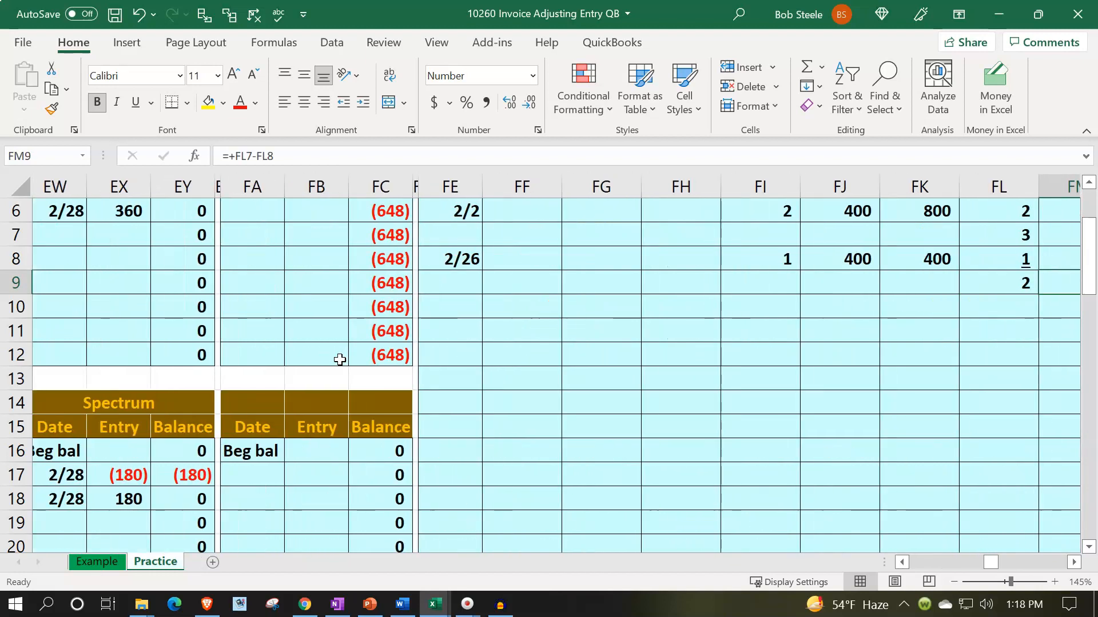
key(Right)
key(Right)
key(Right)
key(Right)
key(Right)
key(Right)
key(Right)
key(Right)
key(Right)
key(Right)
key(Right)
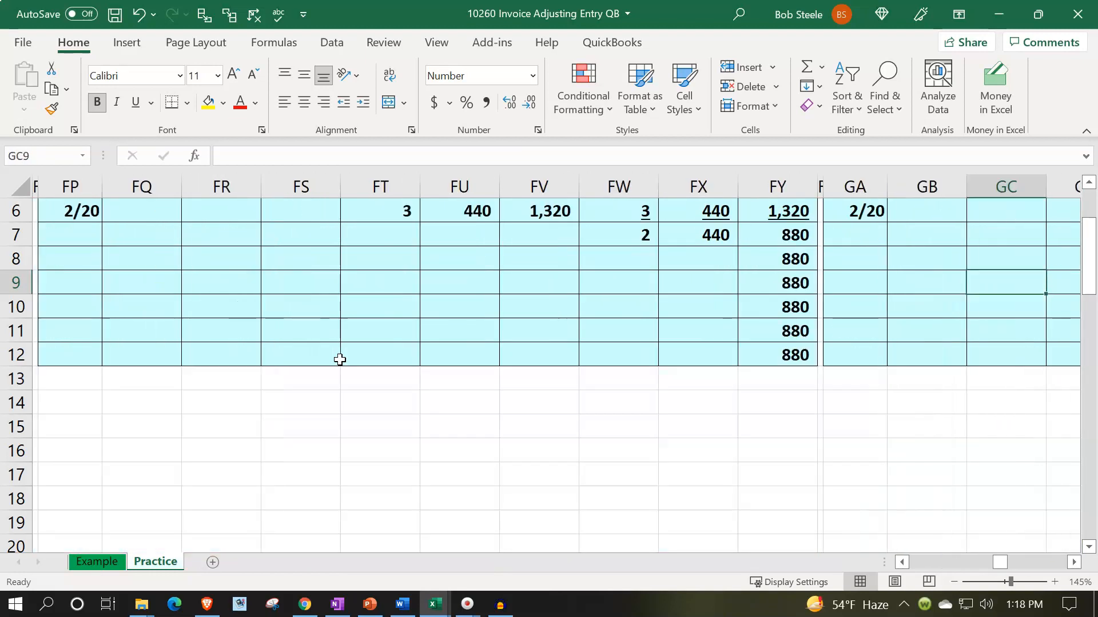
scroll(340, 359, up, 2)
key(Left)
key(Left)
key(Left)
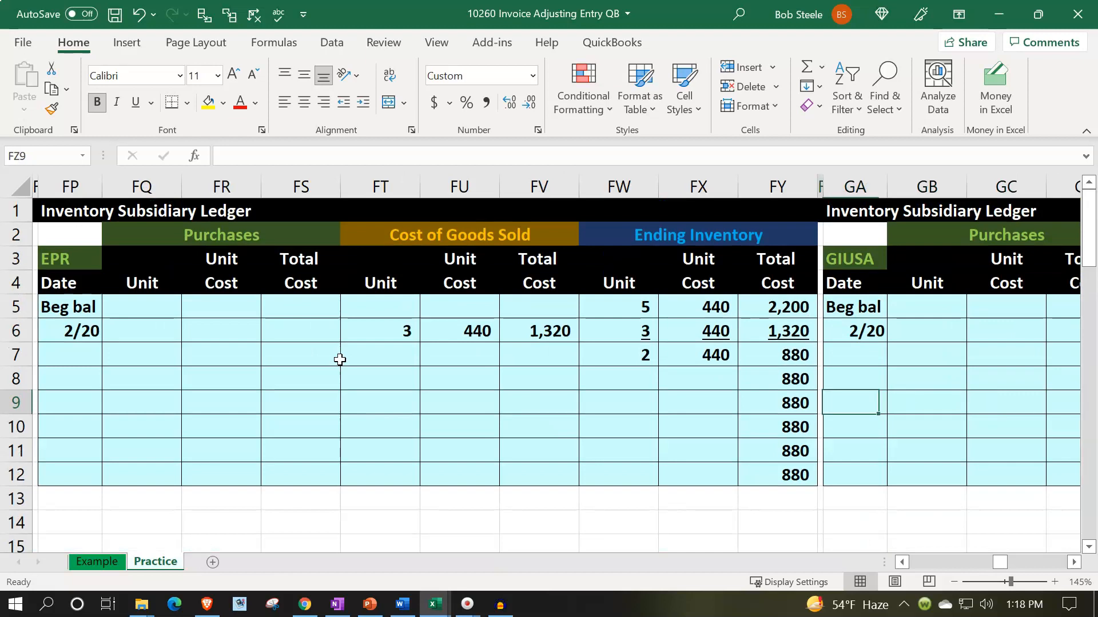
Examine the ELP inventory subsidiary ledger's sales, remaining units and ending inventory unit cost in FM9
key(Left)
key(Left)
key(Left)
key(Left)
key(Left)
key(Left)
key(Left)
key(Left)
key(Left)
key(Left)
key(Left)
key(Left)
key(Left)
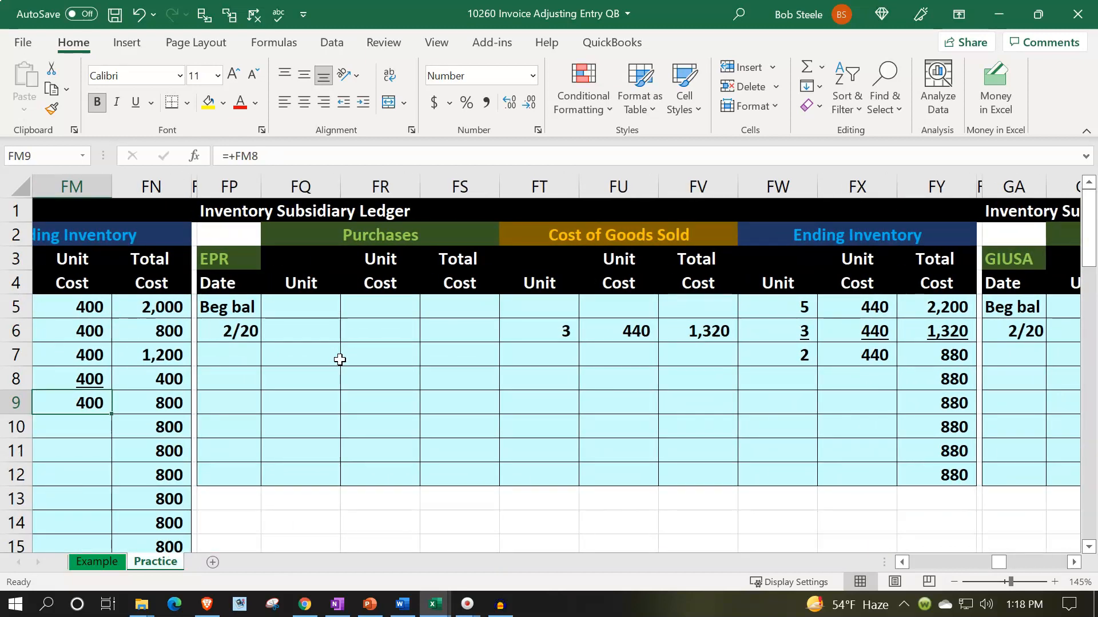
key(Left)
key(Left)
key(Left)
key(Left)
key(Left)
key(Left)
key(Left)
key(Left)
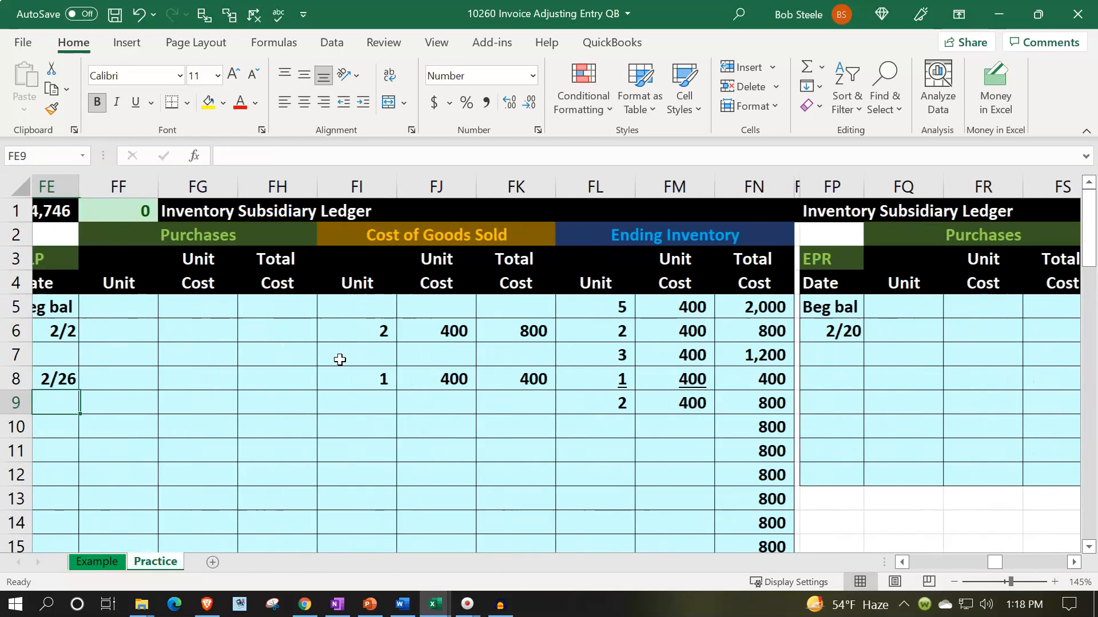
scroll(339, 359, left, 3)
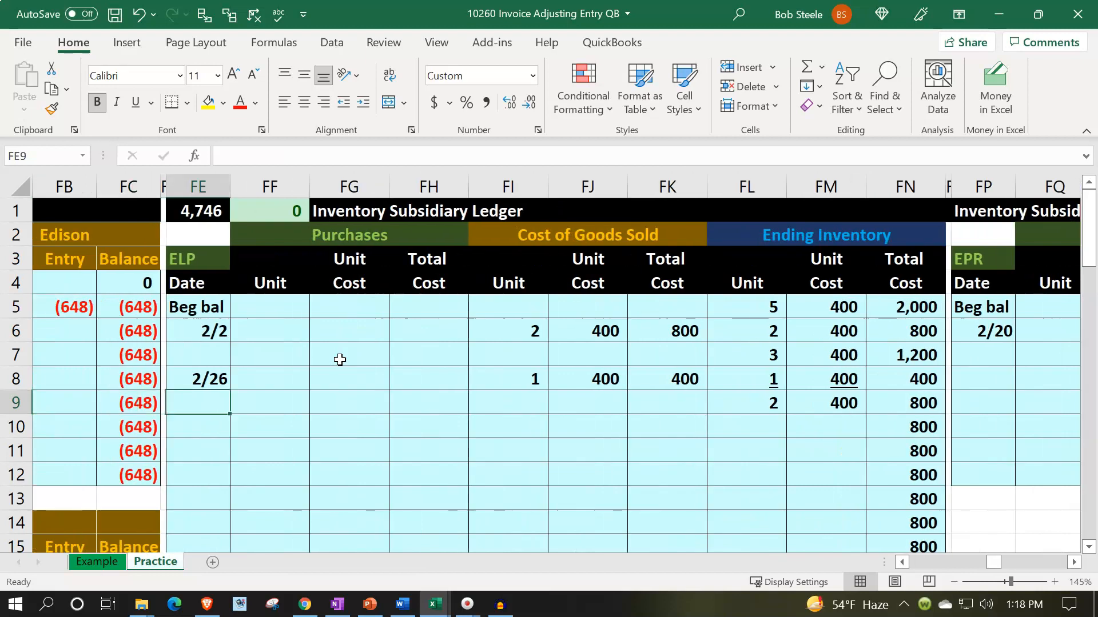
click(828, 407)
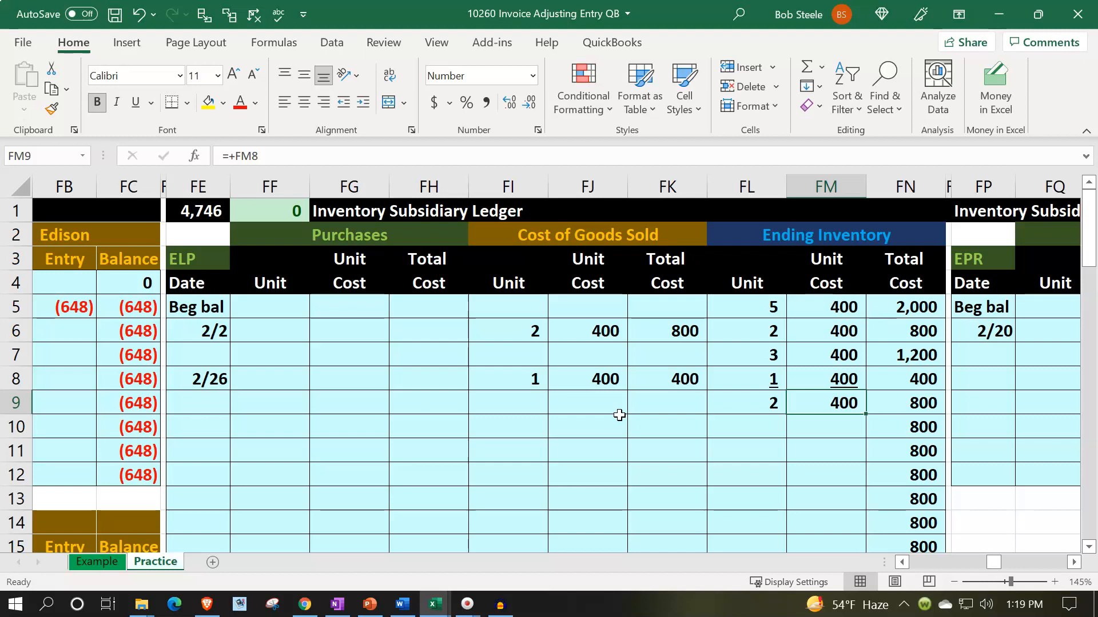
Go back past the ledgers to the 2/28 adjusting entry and select the Cost of Goods Sold debit cell, AG12
key(Left)
key(Right)
key(Left)
key(Left)
key(Left)
key(Left)
key(Left)
key(Left)
key(Left)
key(Left)
key(Left)
key(Left)
key(Left)
key(Left)
key(Left)
key(Left)
key(Left)
key(Left)
key(Left)
key(Left)
key(Left)
key(Left)
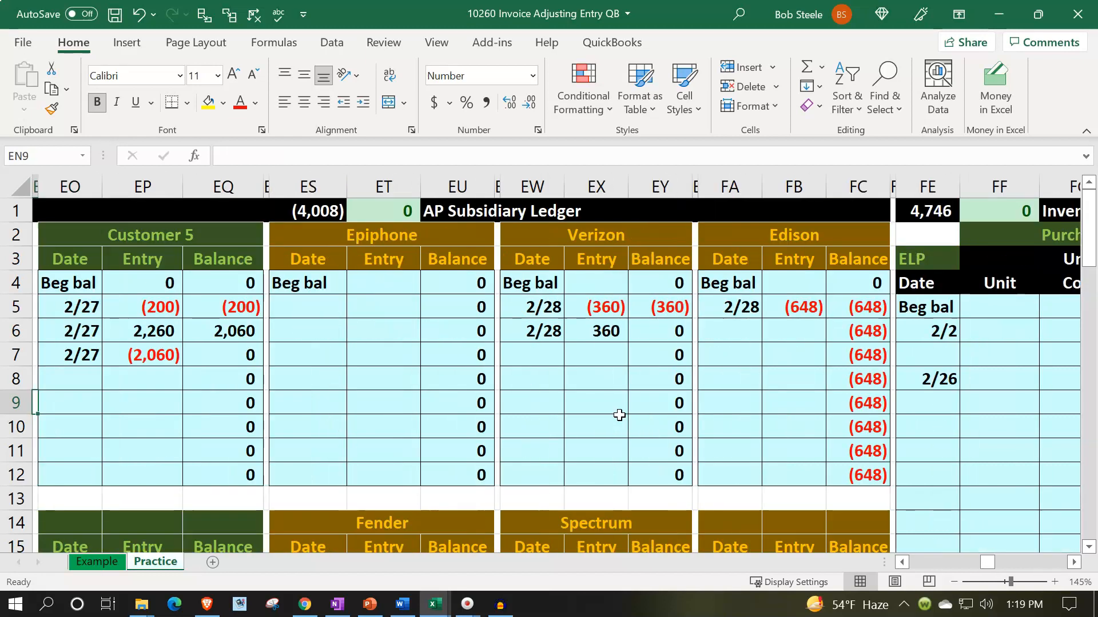
key(Left)
key(Left)
key(Left)
key(Left)
key(Left)
key(Left)
key(Left)
key(Left)
key(Left)
key(Left)
key(alt+Page_Up)
key(alt+Page_Up)
key(alt+Page_Up)
key(alt+Page_Up)
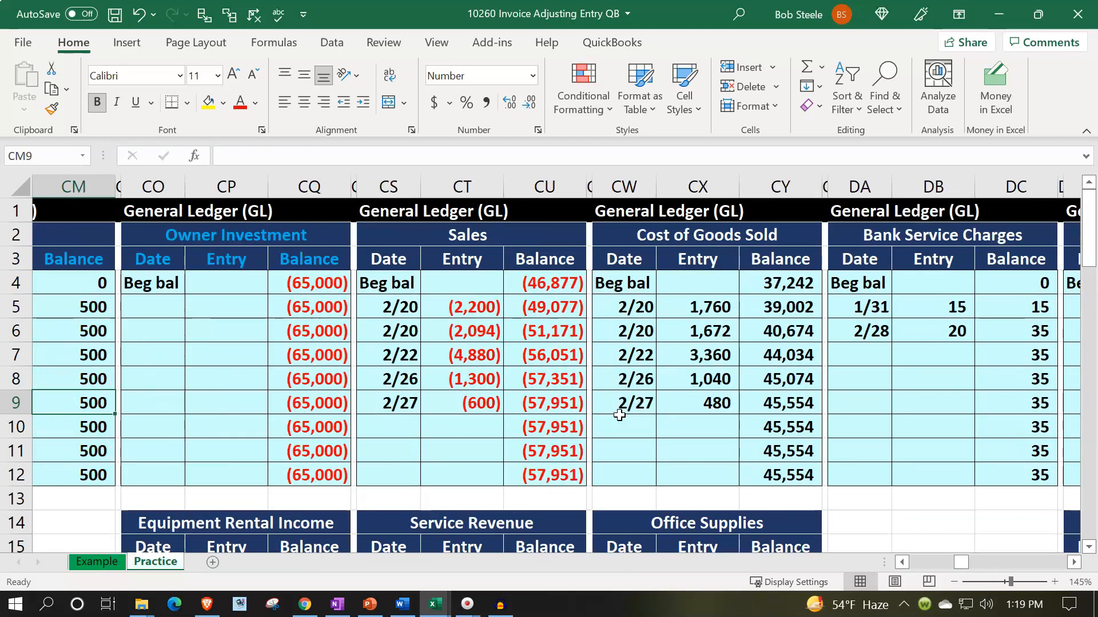
key(alt+Page_Up)
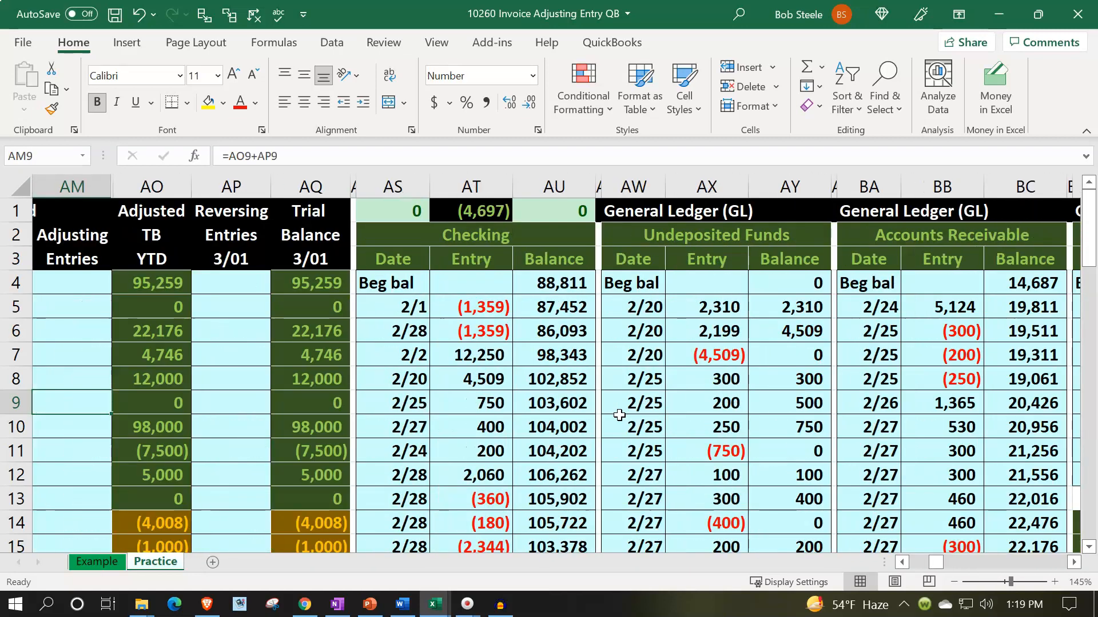
key(alt+Page_Up)
key(Left)
key(Right)
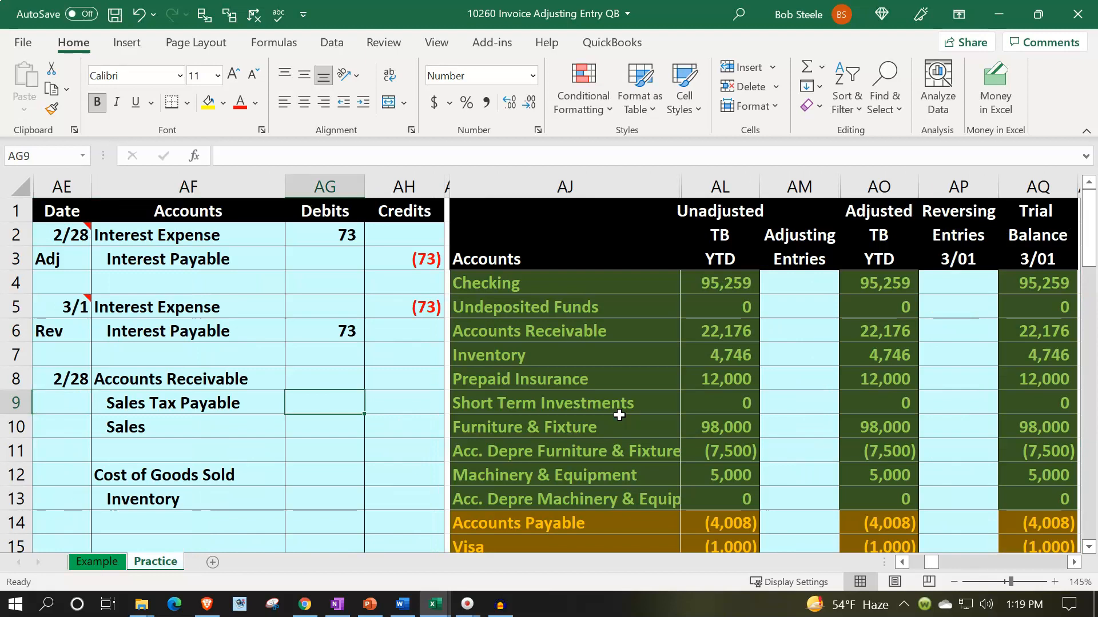
key(Down)
key(Down)
key(Down)
key(Right)
key(Left)
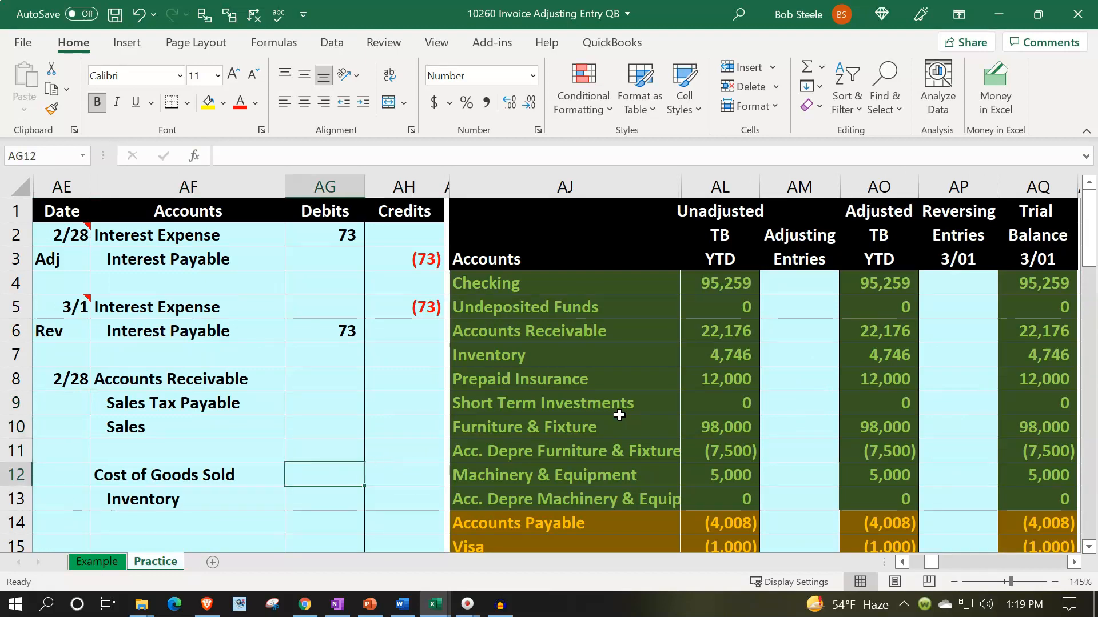
Enter 400 as the Cost of Goods Sold debit in AG12 and credit Inventory in AH13 with the formula -AG12
text(400)
key(Return)
key(Right)
text(-)
key(Up)
key(Left)
key(Return)
Enter -500 as the Sales credit in AH10 of the 2/28 entry
key(Up)
key(Up)
key(Up)
key(Up)
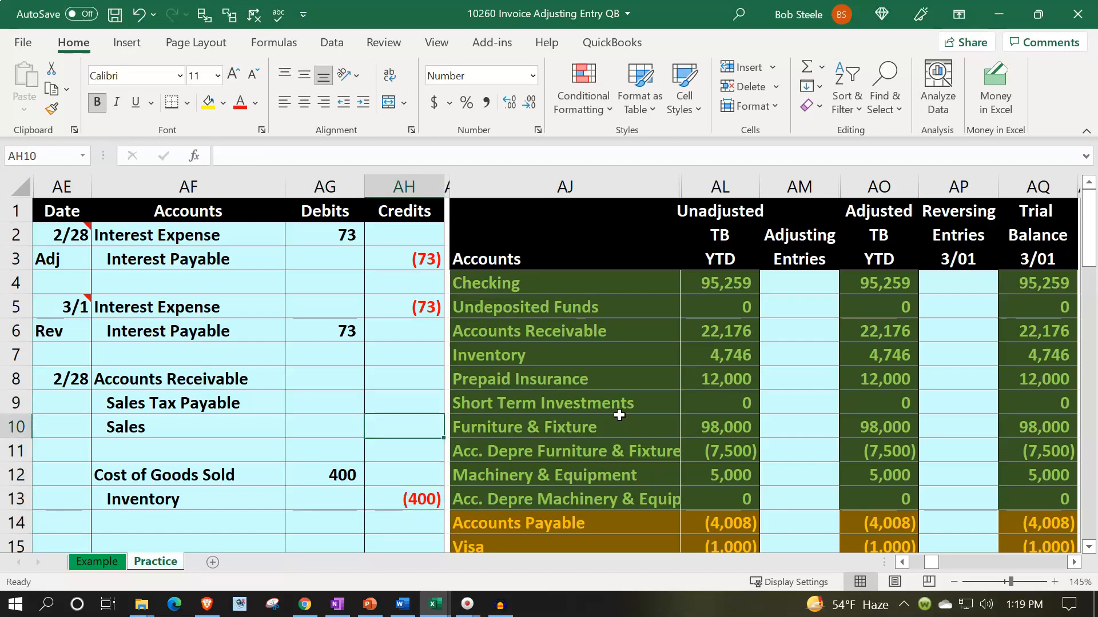
text(-500)
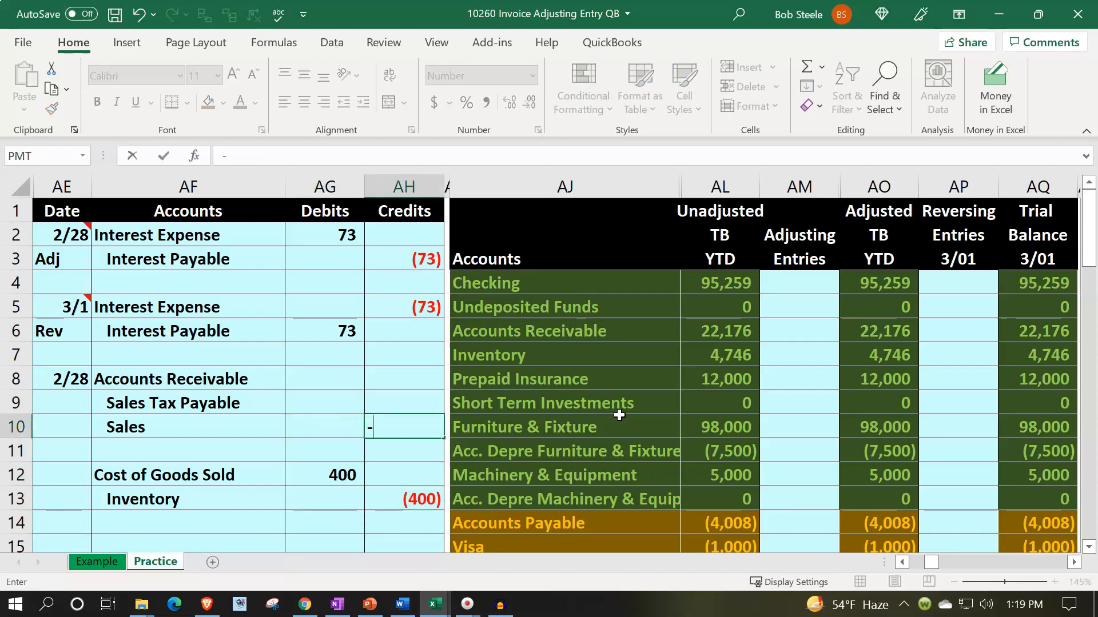
key(Return)
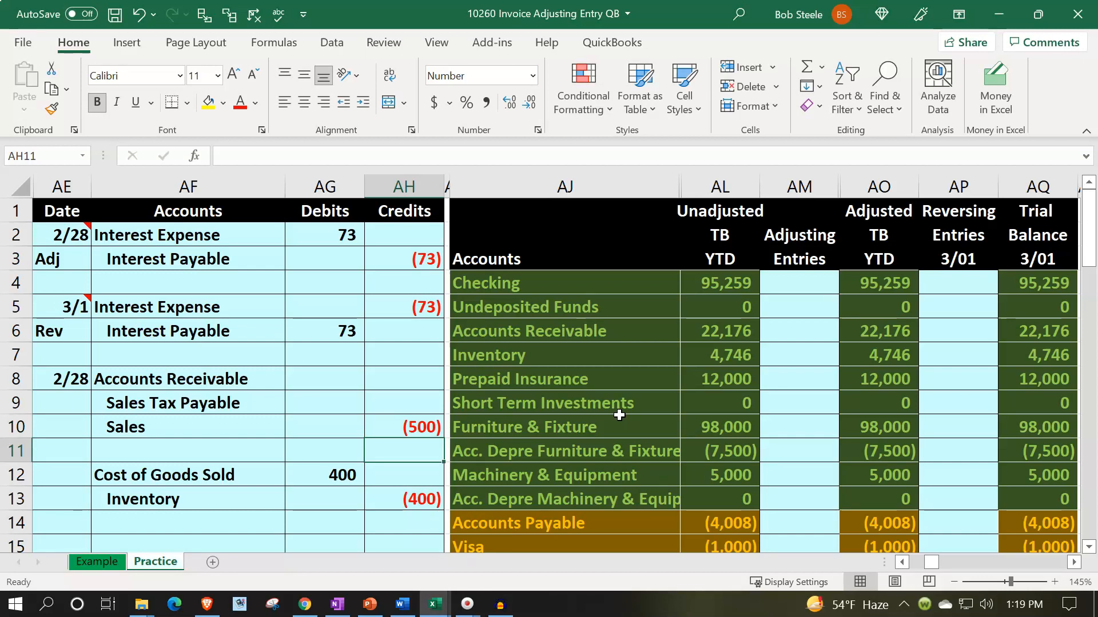
Calculate the Sales Tax Payable credit in AH9 as the Sales credit in AH10 times .05
key(Up)
key(Up)
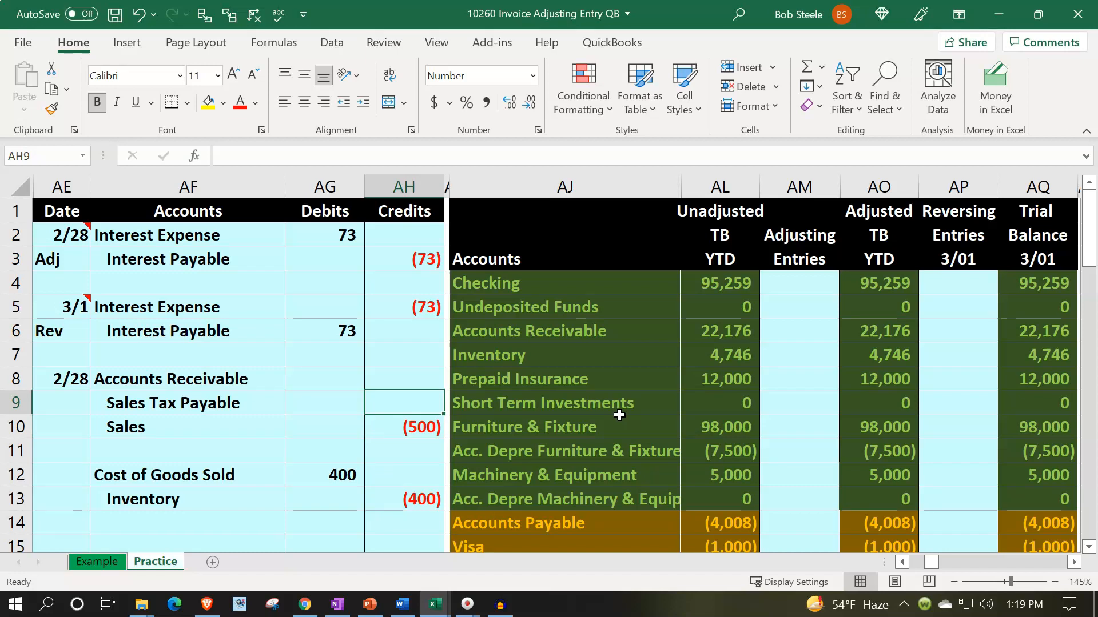
text(=)
key(Down)
text(*.05)
key(Return)
Calculate the Accounts Receivable debit in AG8 as the negative SUM of AG9:AH10
key(Up)
key(Up)
key(Left)
text(-)
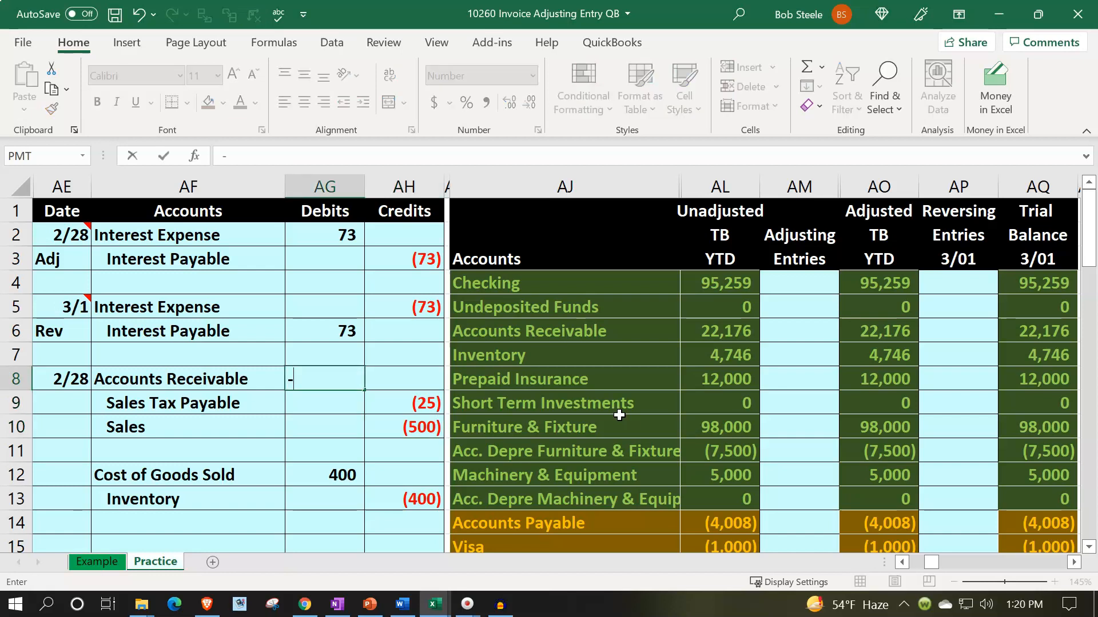
text(sm)
key(BackSpace)
text(u)
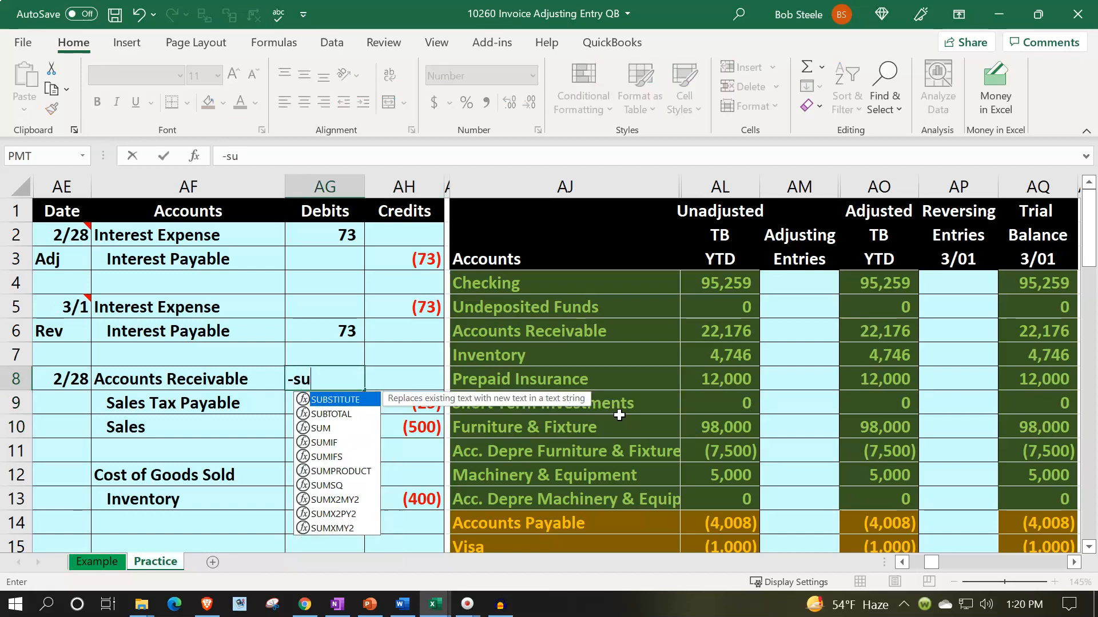
text(m()
key(Left)
key(shift+Down)
key(Right)
key(Down)
key(shift+Right)
key(shift+Down)
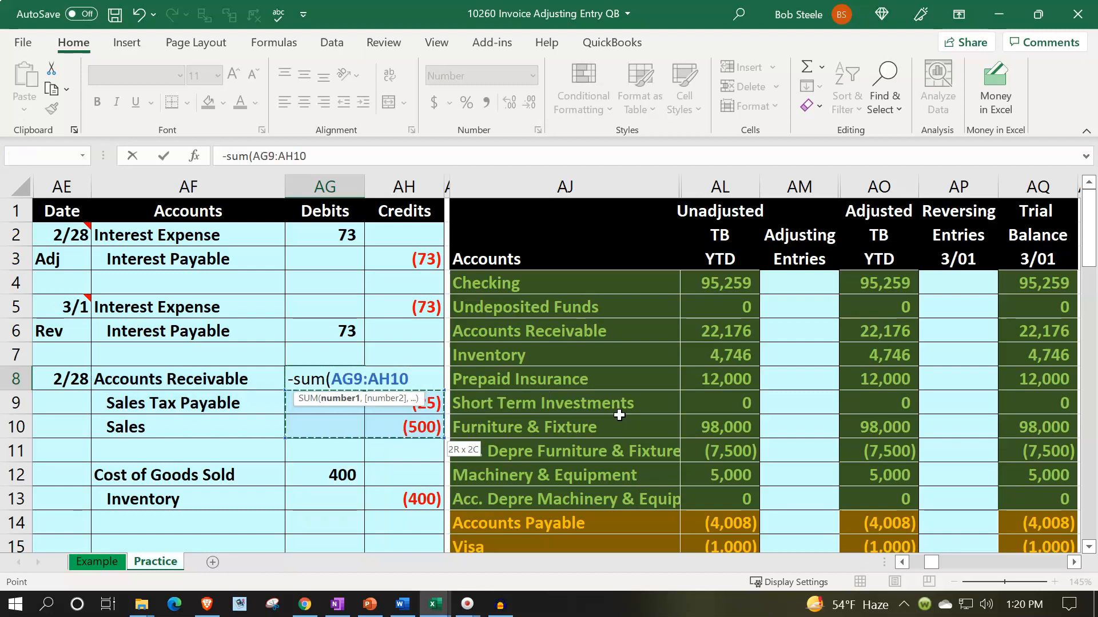
key(Return)
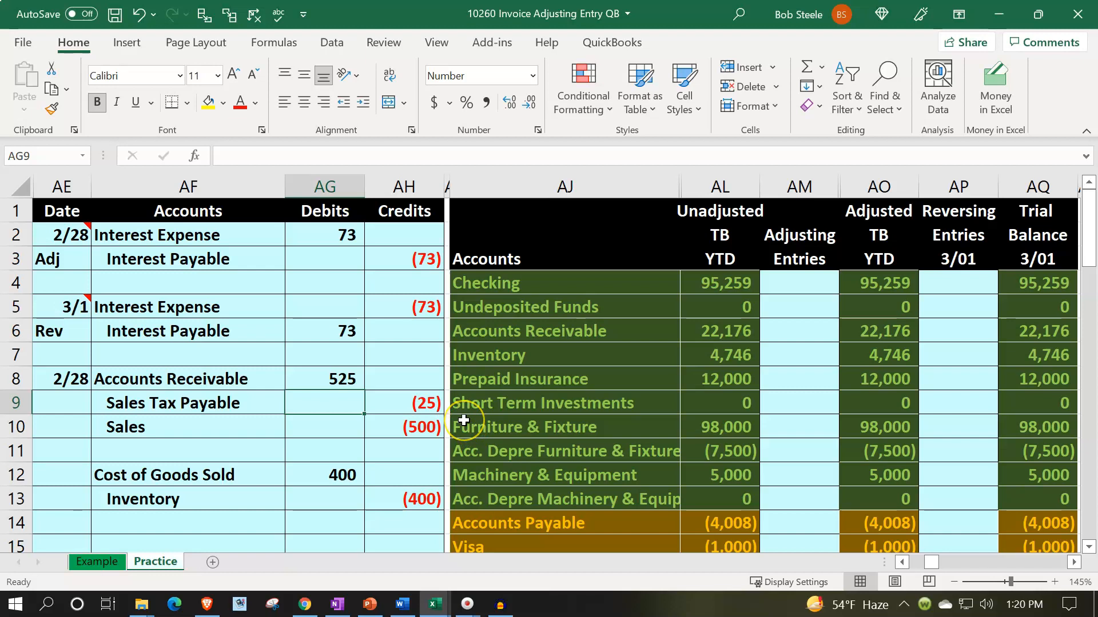
Review the complete 2/28 entry in AF8:AH13 and move to the trial balance's Adjusting Entries column
drag(244, 375, 389, 493)
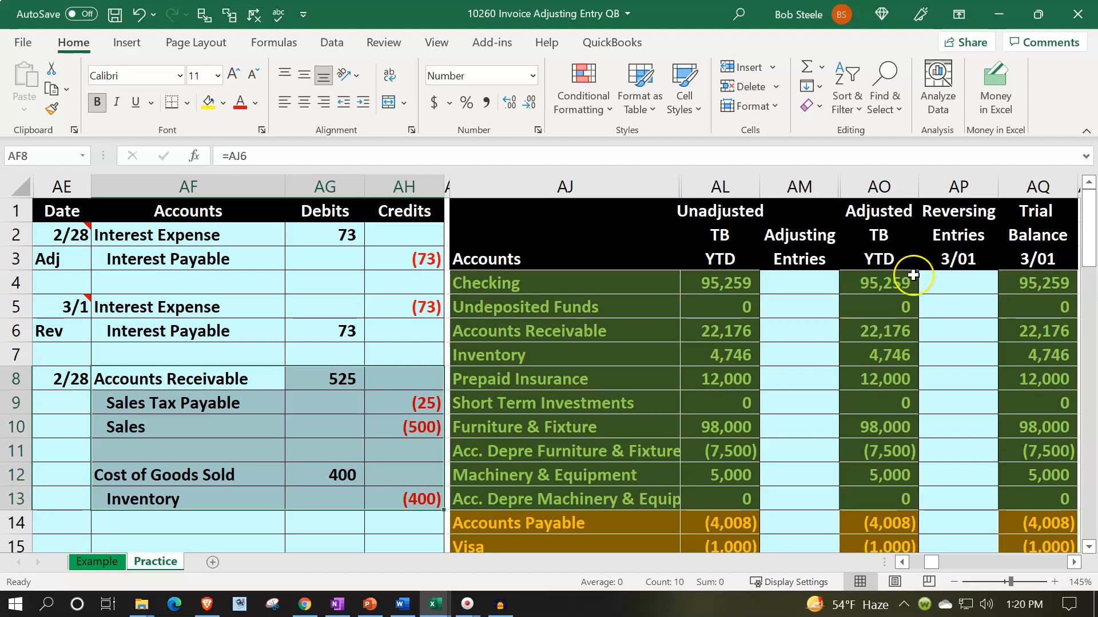
click(235, 380)
drag(235, 380, 314, 385)
key(Right)
key(Right)
key(Right)
key(Right)
key(Right)
key(Right)
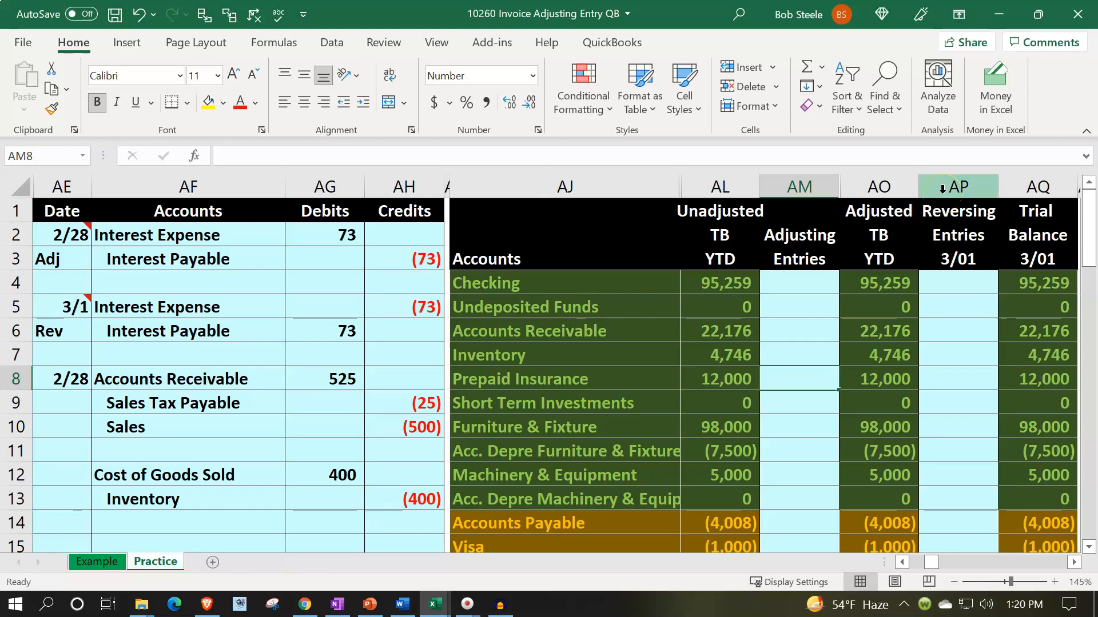
Hide columns AP:AQ with the reversing entries and the 3/01 trial balance
drag(942, 189, 1019, 187)
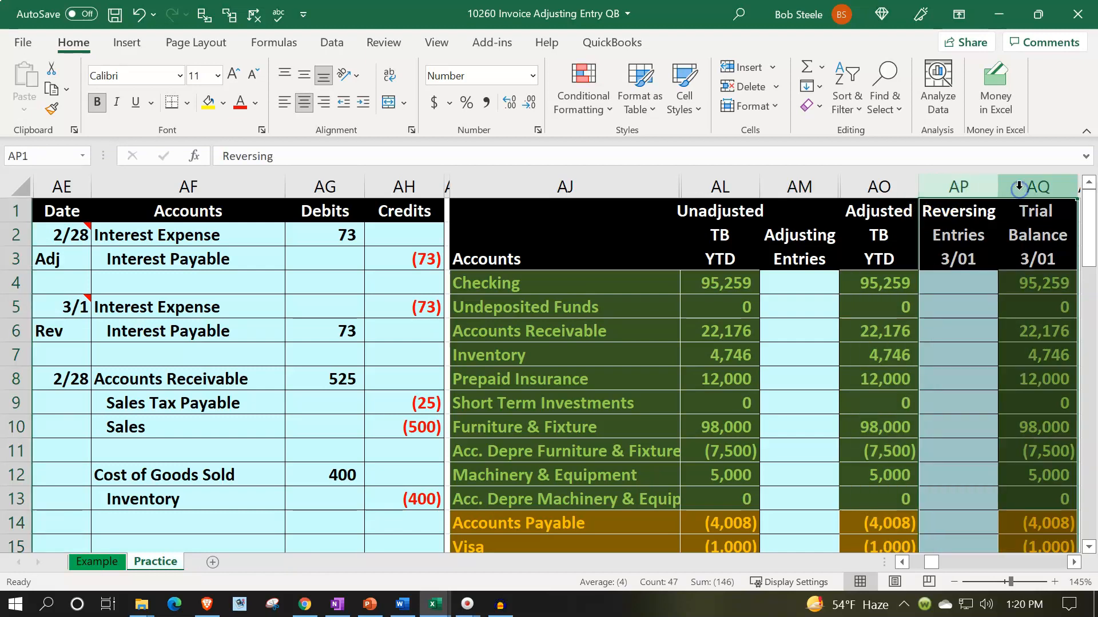
right_click(972, 364)
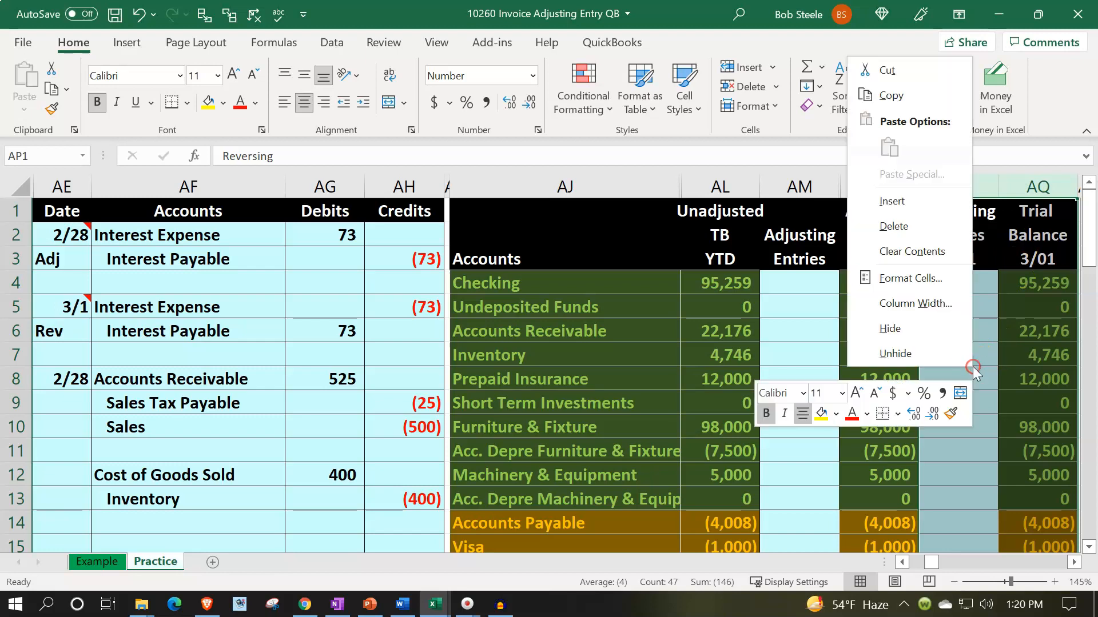
click(944, 353)
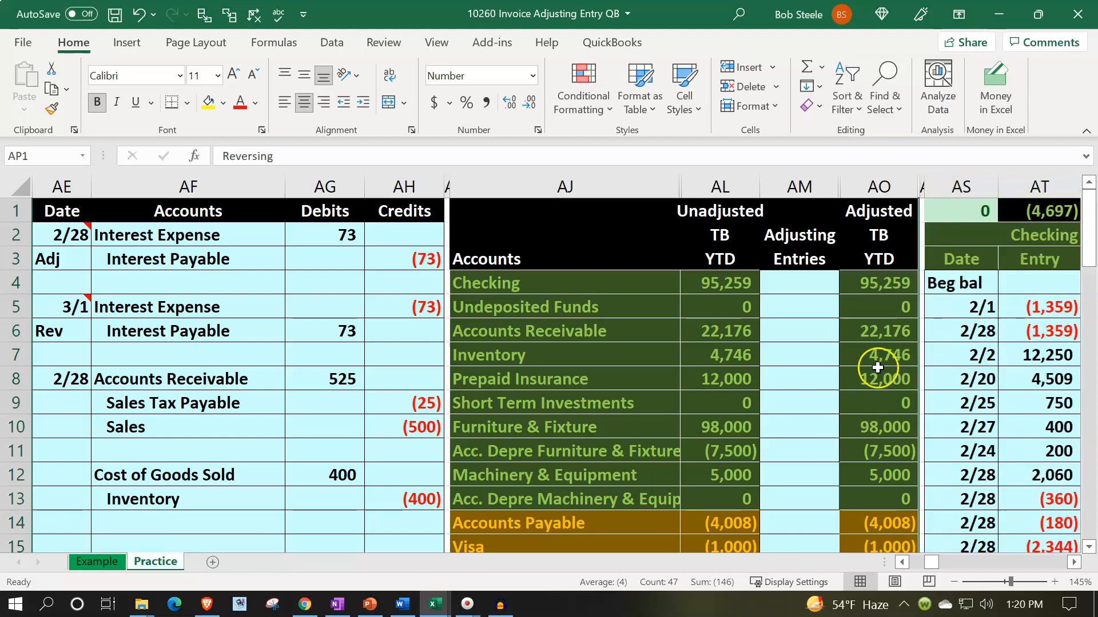
Post the Accounts Receivable debit to the Adjusting Entries column by linking AM6 to AG8
click(802, 331)
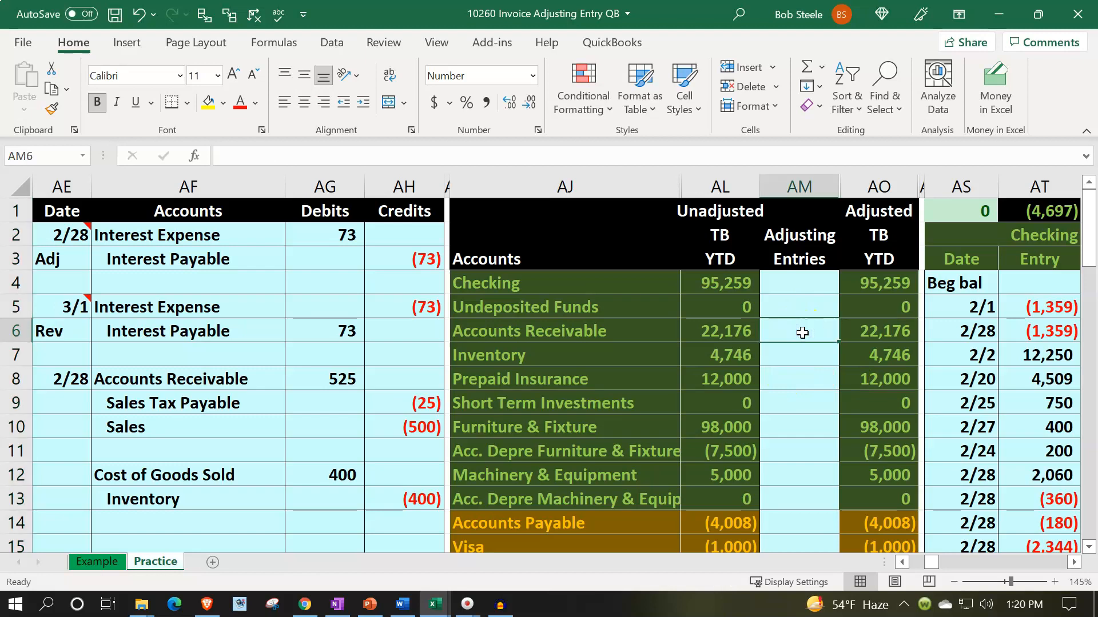
text(=)
key(Down)
key(Down)
key(Down)
key(Left)
key(Left)
key(Left)
key(Left)
key(Left)
key(Left)
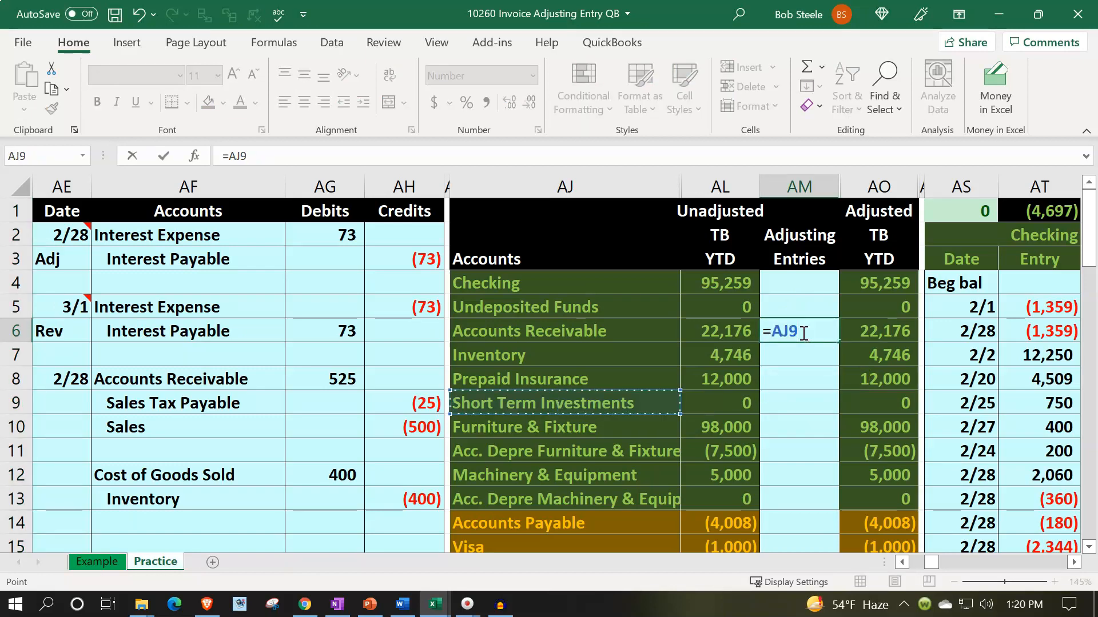
key(Up)
key(Right)
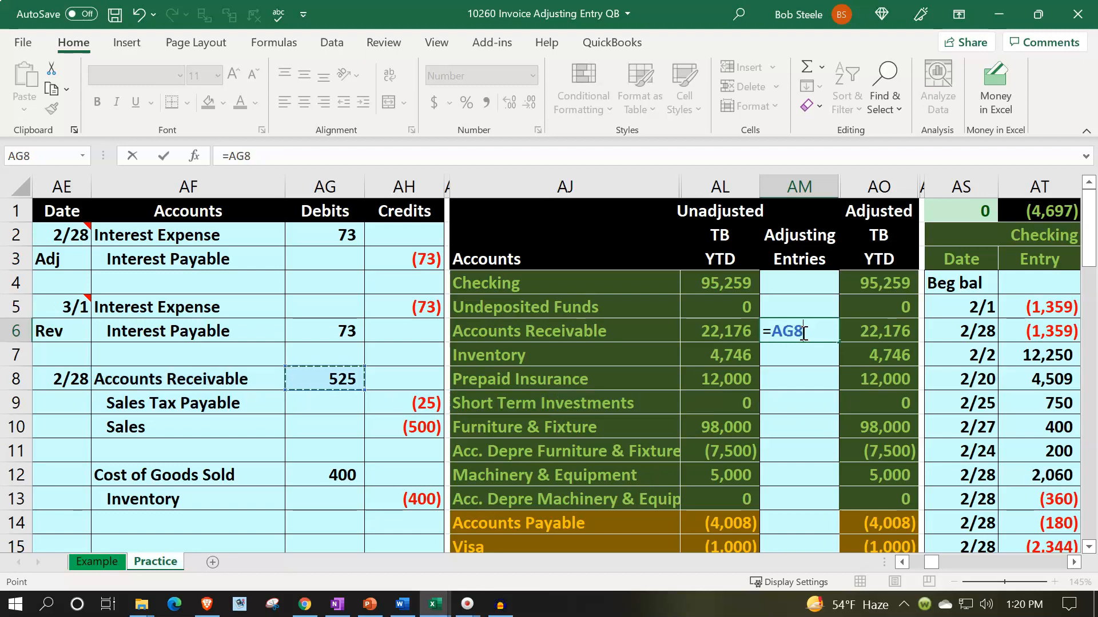
key(Return)
Post the Sales Tax Payable credit to the Adjusting Entries column by linking AM20 to AH9, and check the adjusted balance
drag(266, 403, 373, 403)
scroll(386, 361, down, 2)
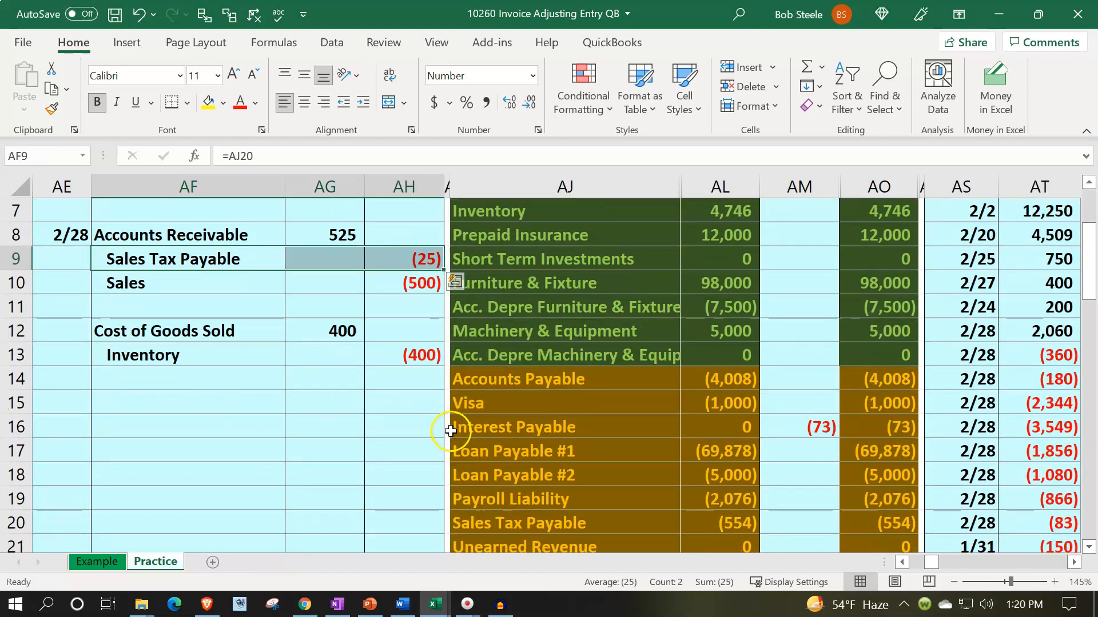
click(451, 431)
key(Down)
key(Down)
key(Down)
key(Down)
key(Right)
key(Right)
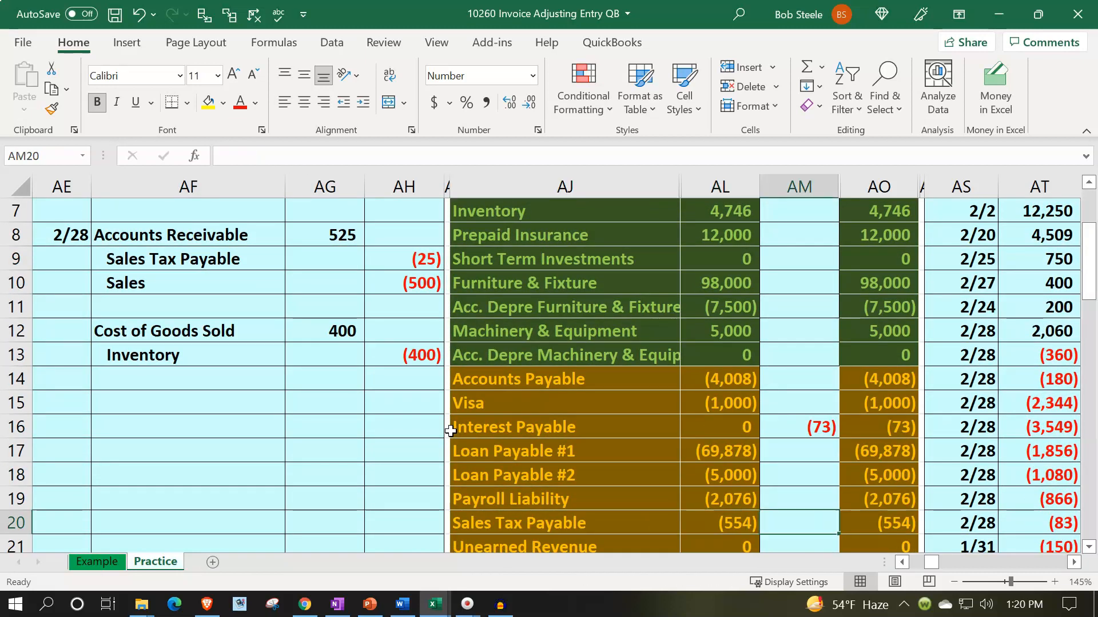
text(=)
key(Left)
key(Left)
key(Left)
key(Left)
key(Up)
key(Up)
key(Up)
key(Up)
key(Up)
key(Up)
key(Up)
key(Up)
key(Up)
key(Up)
key(Up)
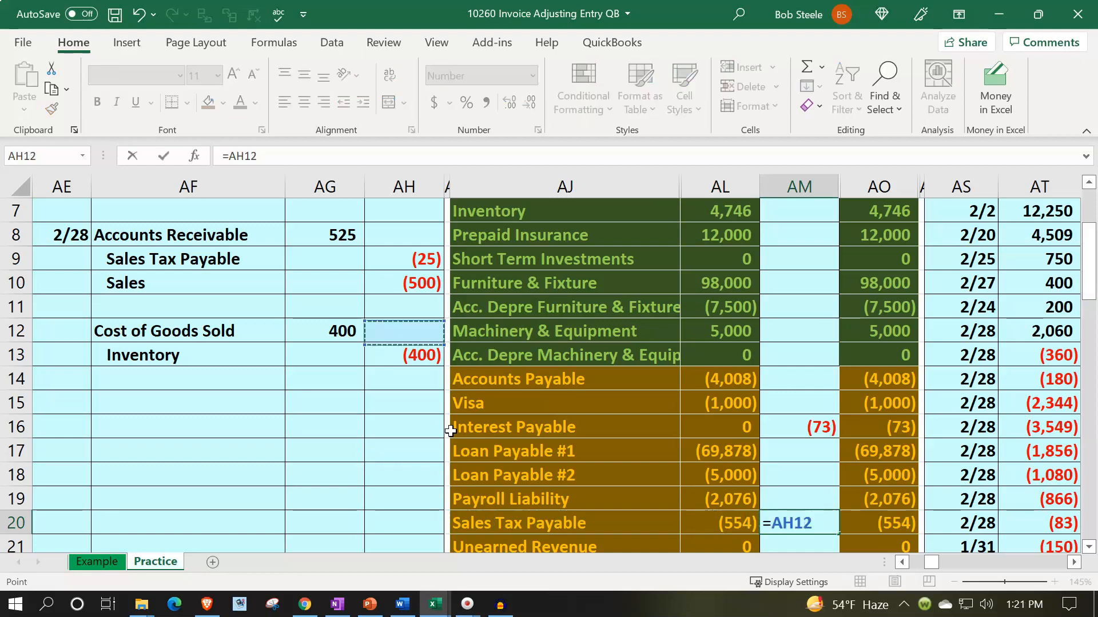
key(Return)
key(Up)
key(Right)
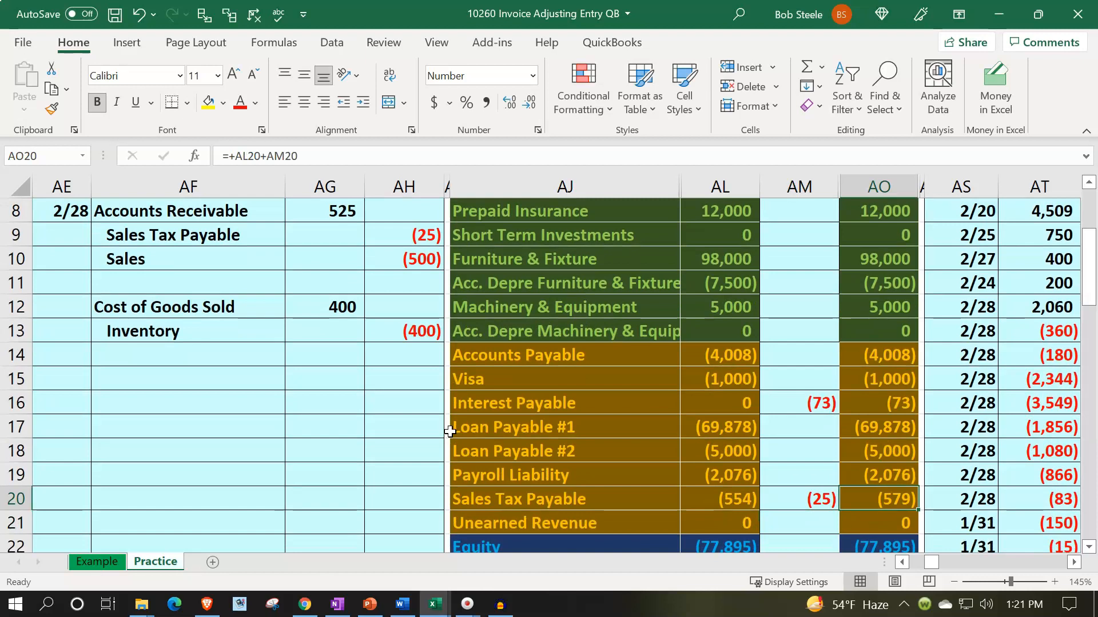
Post the Sales credit to the Adjusting Entries column by linking AM26 to AH10, and check the adjusted balance
drag(265, 263, 416, 252)
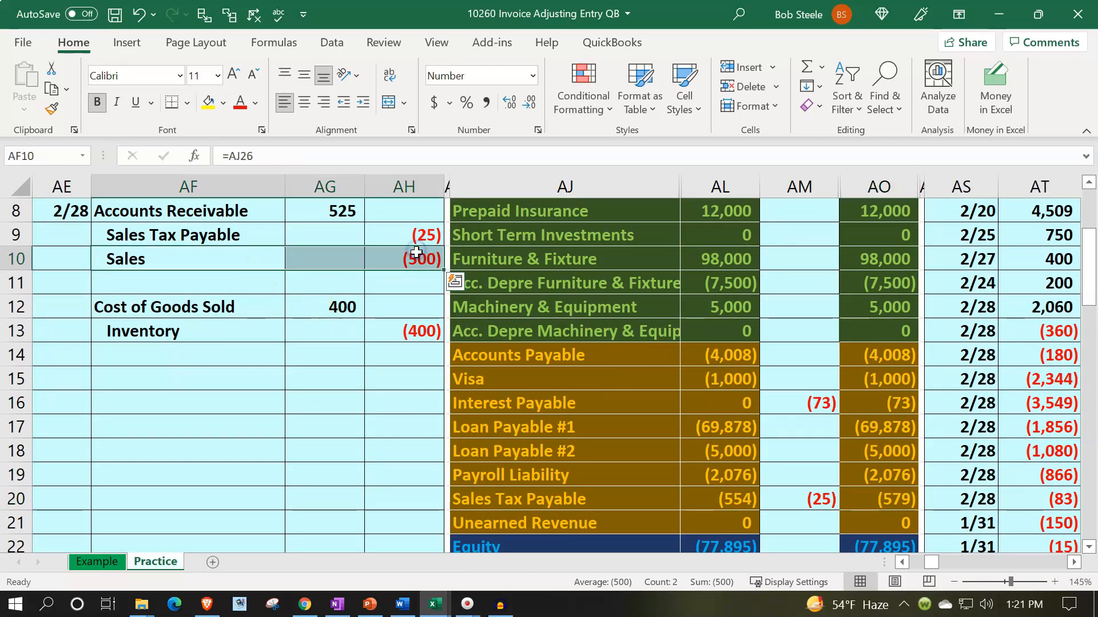
click(764, 428)
key(Down)
key(Down)
key(Down)
key(Down)
key(Down)
key(Down)
key(Down)
key(Down)
key(Down)
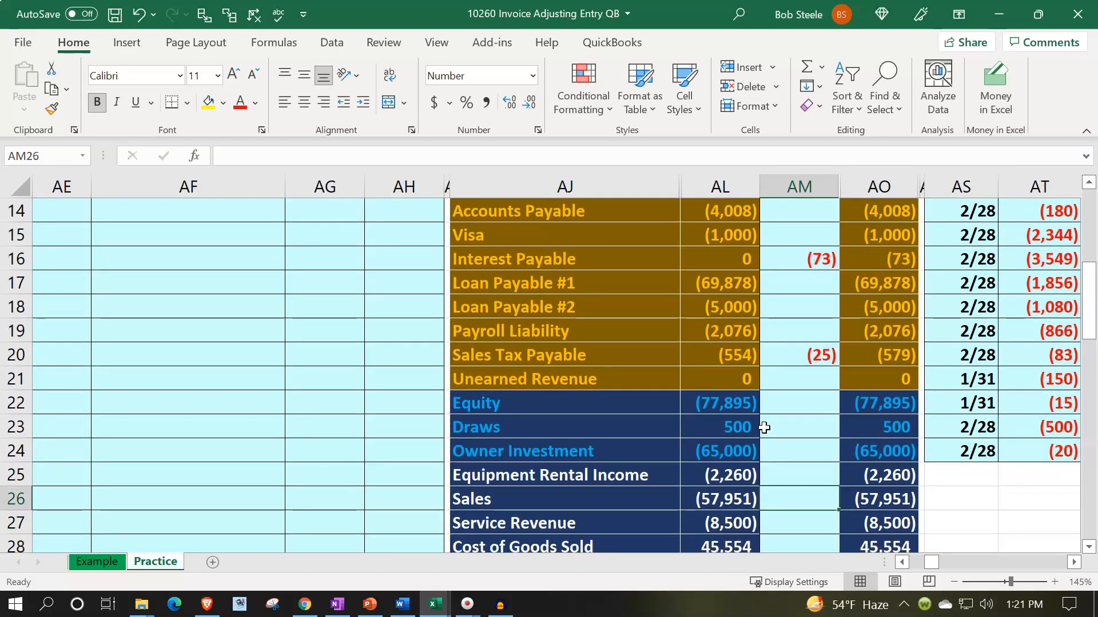
text(=)
key(Left)
key(Left)
key(Left)
key(Up)
key(Up)
key(Up)
key(Up)
key(Up)
key(Up)
key(Up)
key(Up)
key(Up)
key(Up)
key(Up)
key(Up)
key(Up)
key(Up)
key(Up)
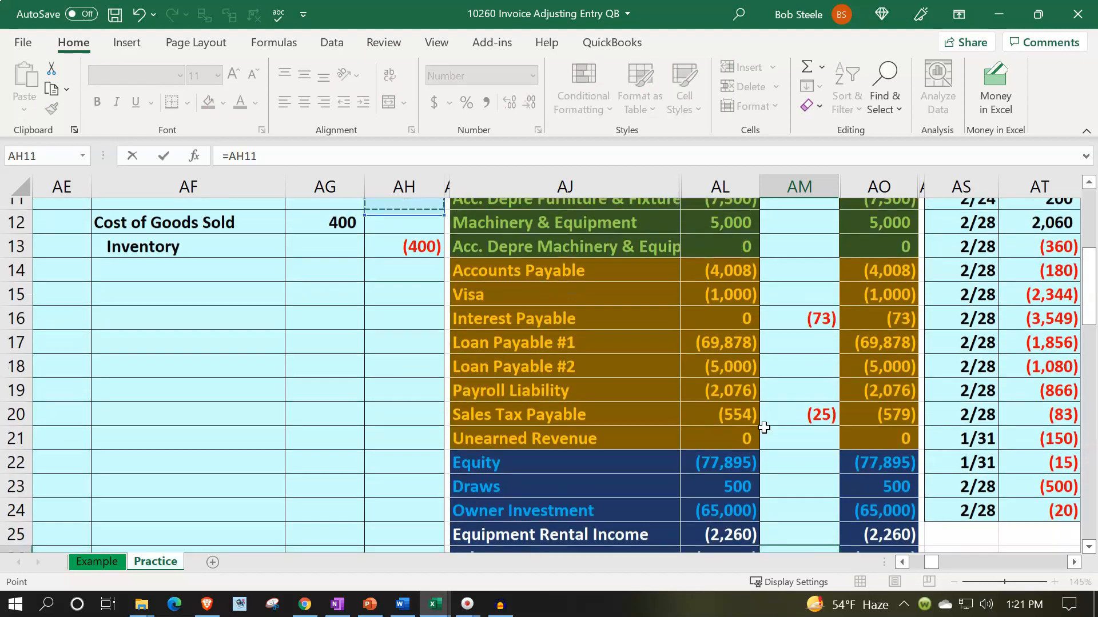
key(Down)
key(Left)
key(Up)
key(Up)
key(Up)
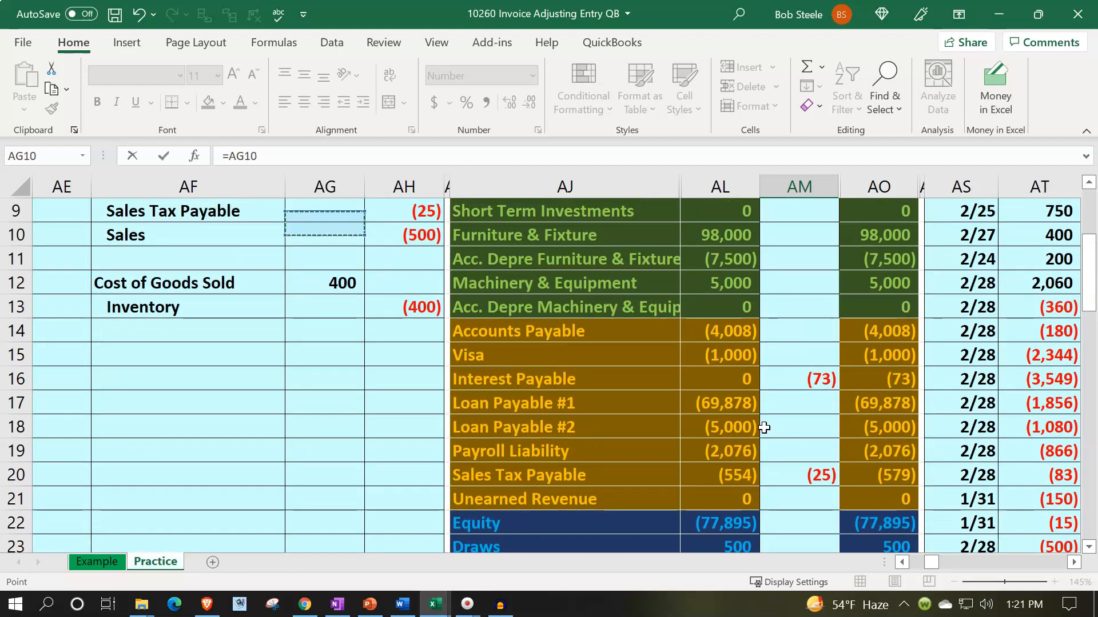
key(Down)
key(Right)
key(Return)
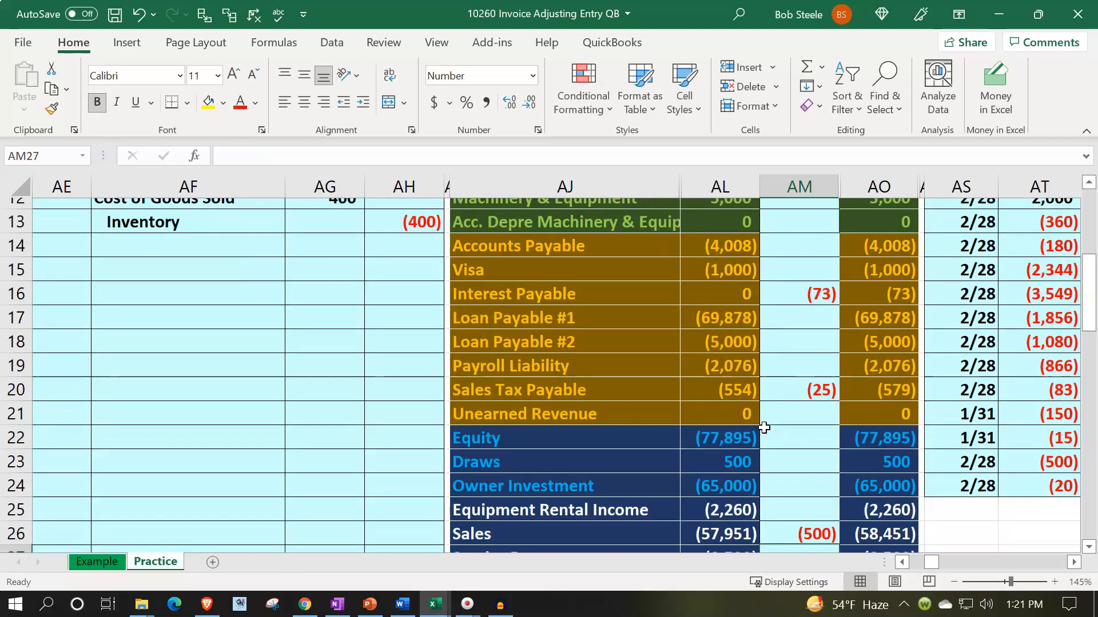
key(Up)
key(Right)
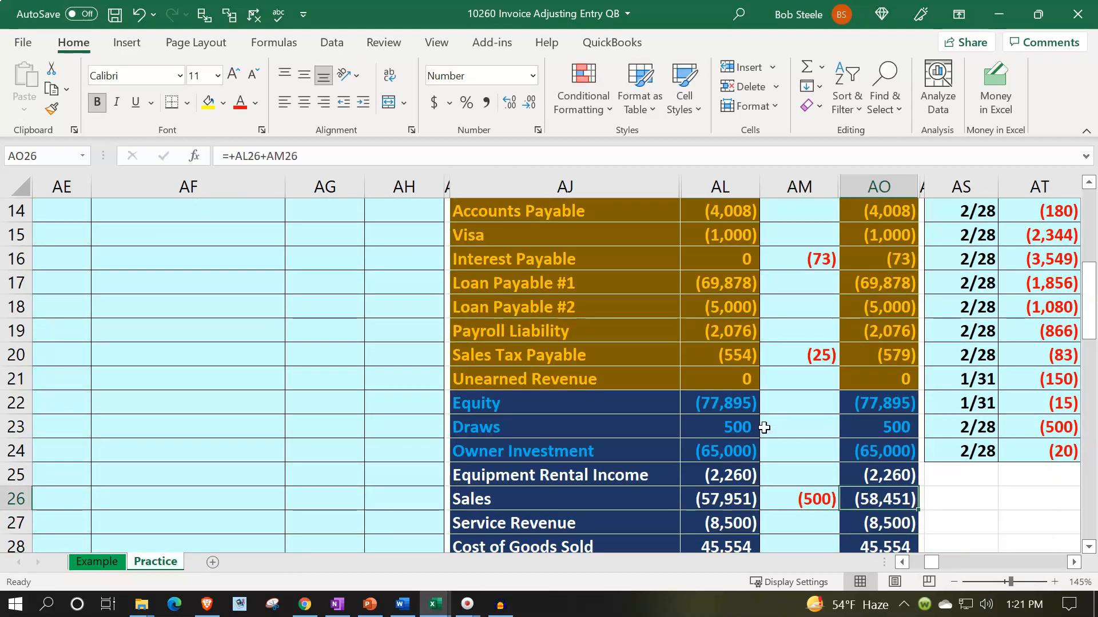
key(Left)
key(Left)
key(Left)
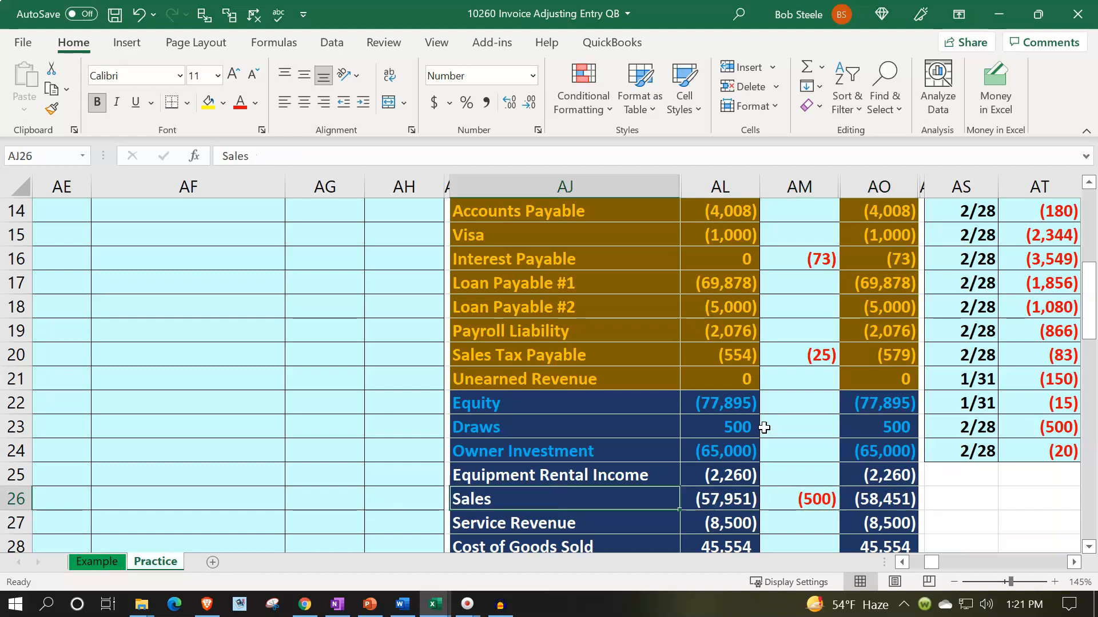
Post the Cost of Goods Sold debit to the Adjusting Entries column by linking AM28 to AG12
key(Up)
scroll(448, 355, up, 2)
drag(157, 303, 333, 317)
scroll(363, 412, down, 3)
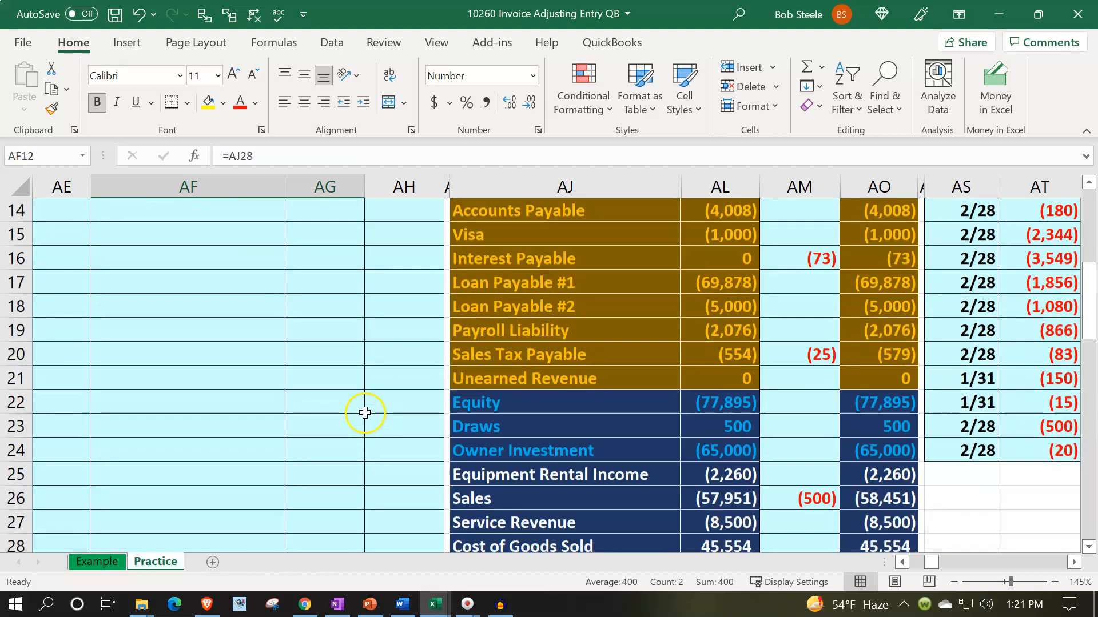
click(426, 446)
key(Down)
key(Down)
key(Down)
key(Down)
key(Down)
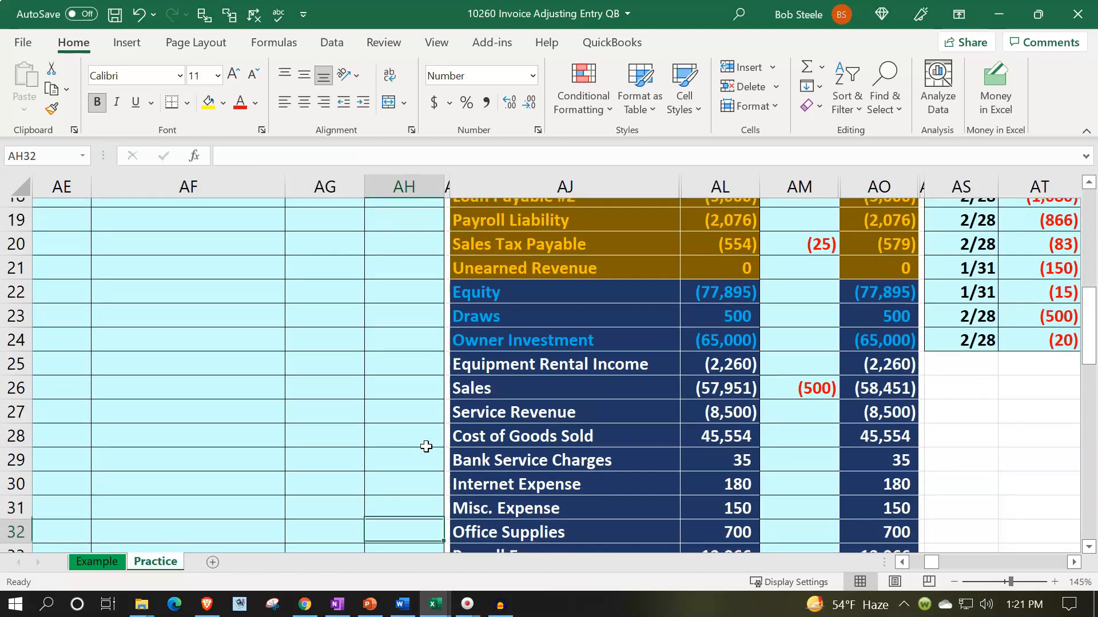
key(Up)
key(Up)
key(Up)
key(Right)
key(Right)
key(Right)
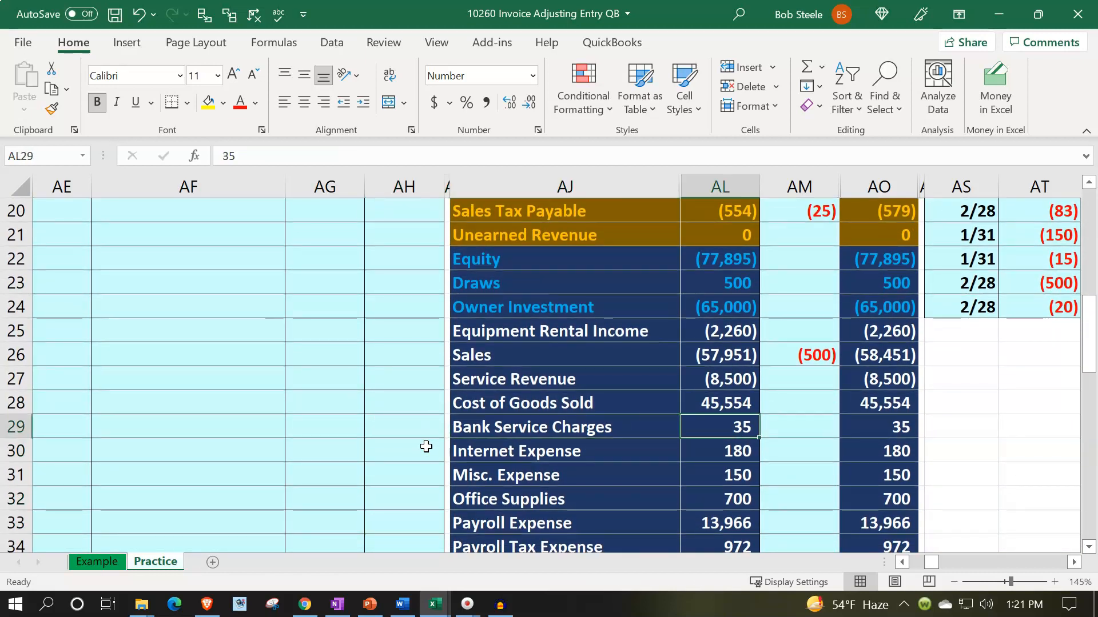
key(Right)
key(Up)
text(=)
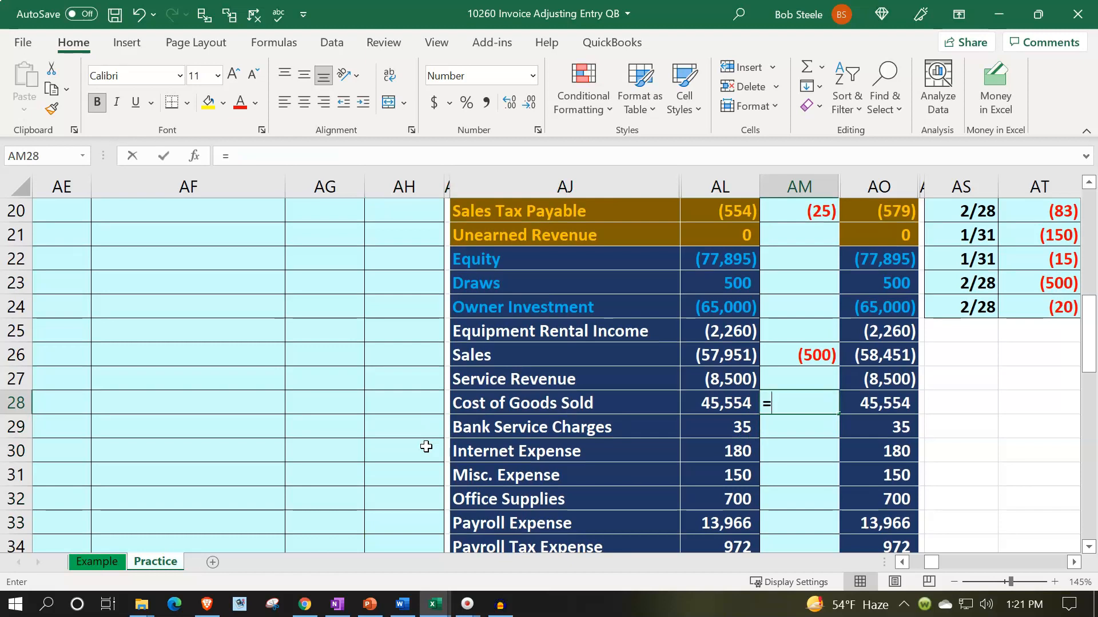
key(Left)
key(Left)
key(Left)
key(Up)
key(Up)
key(Up)
key(Up)
key(Up)
key(Up)
key(Up)
key(Up)
key(Up)
key(Up)
key(Up)
key(Up)
key(Up)
key(Up)
key(Up)
key(Up)
key(Up)
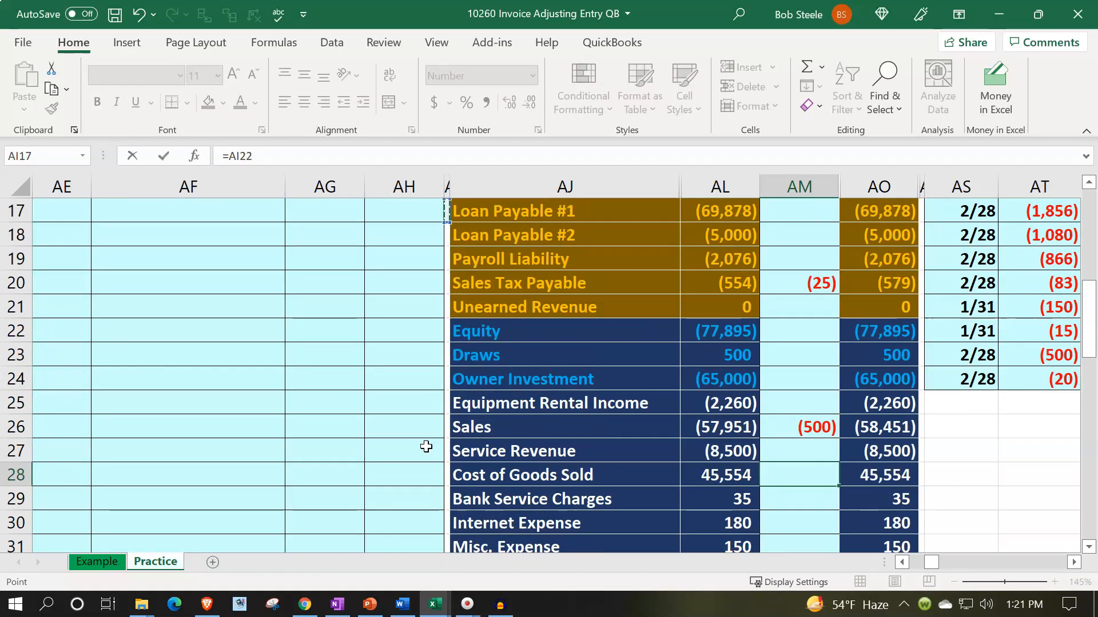
key(Left)
key(Down)
key(Down)
key(Left)
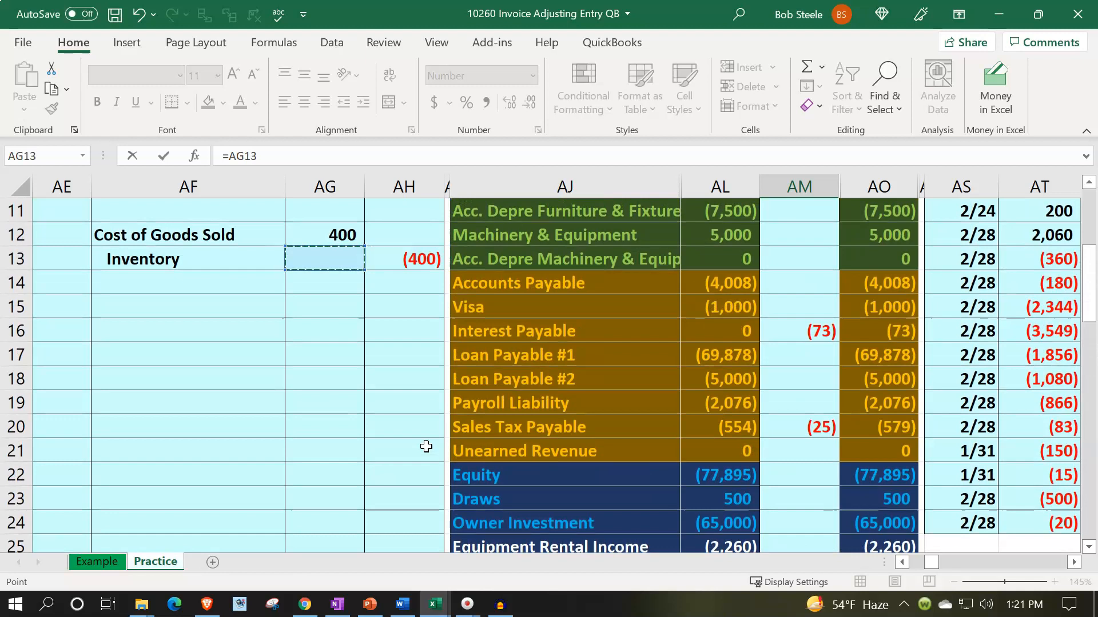
key(Up)
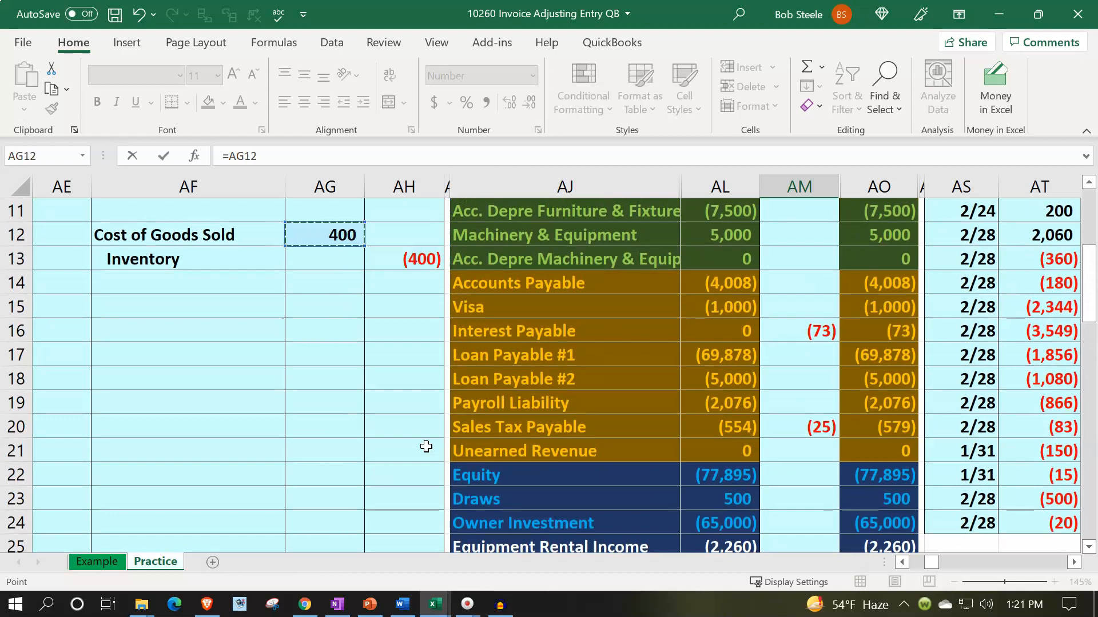
key(Return)
key(Down)
key(Down)
key(Down)
key(Down)
key(Down)
key(Down)
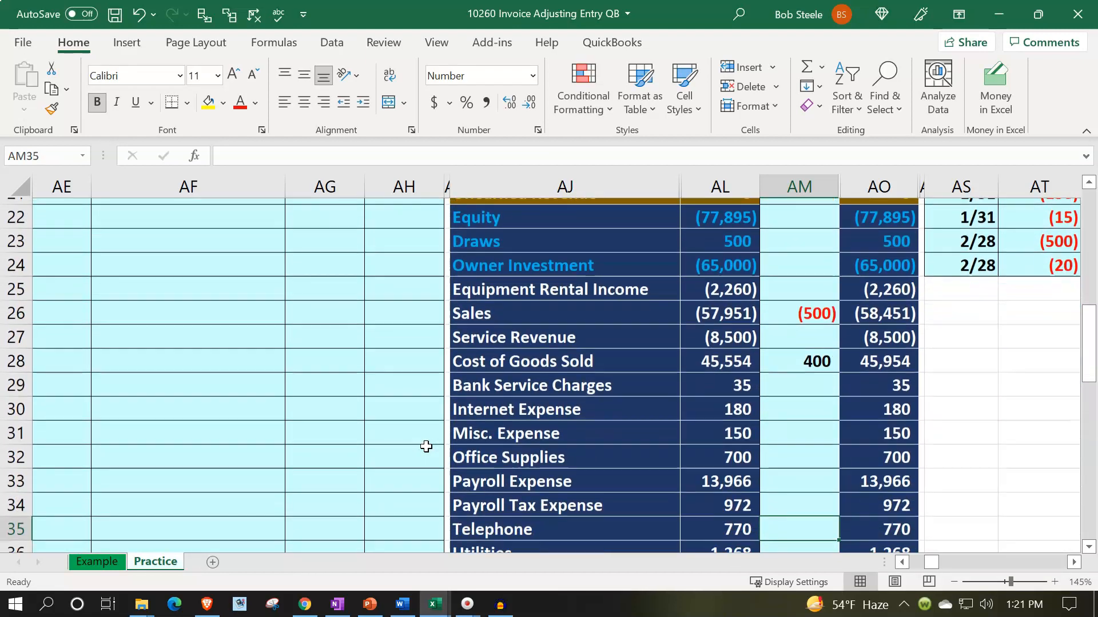
key(Down)
Post the Inventory credit to the Adjusting Entries column by linking AM7 to AH13, and check the adjusted balance
scroll(426, 446, up, 5)
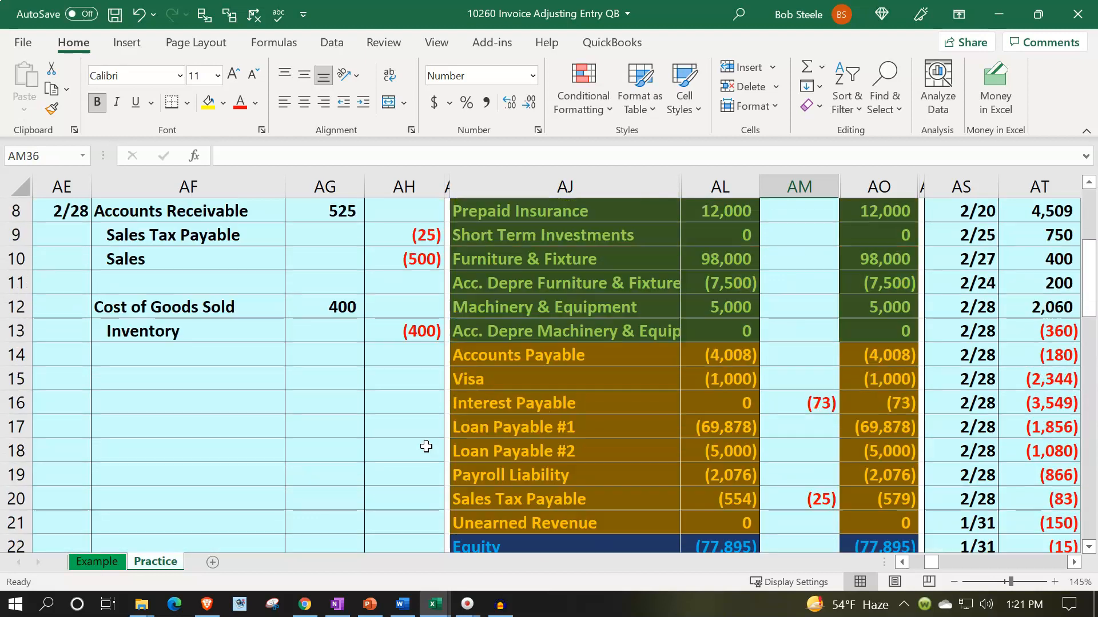
drag(277, 329, 343, 331)
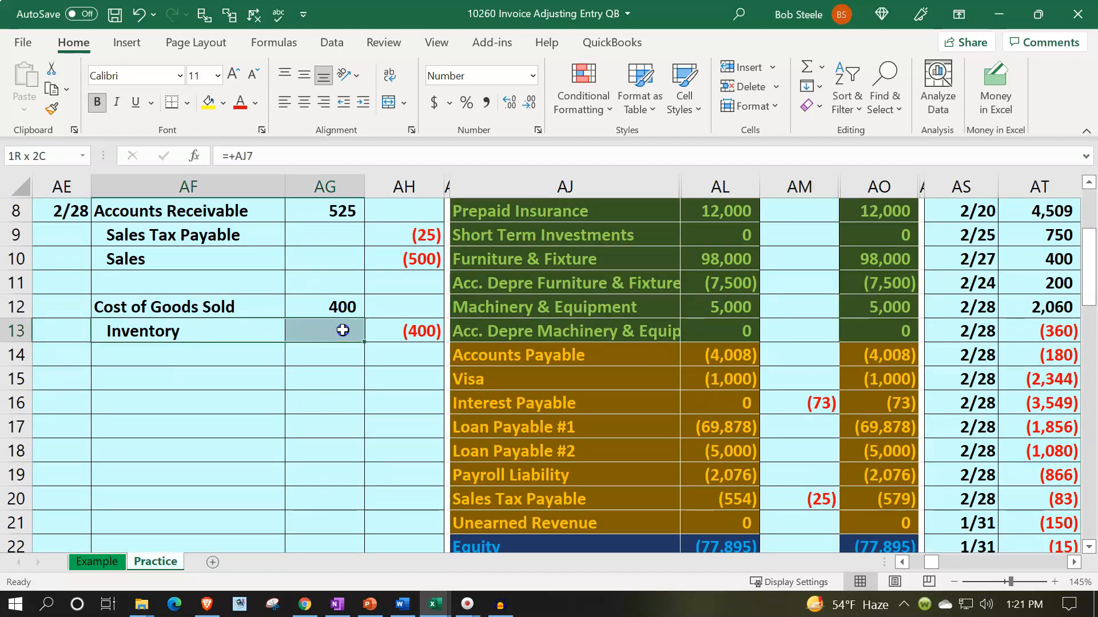
scroll(367, 387, up, 3)
click(449, 365)
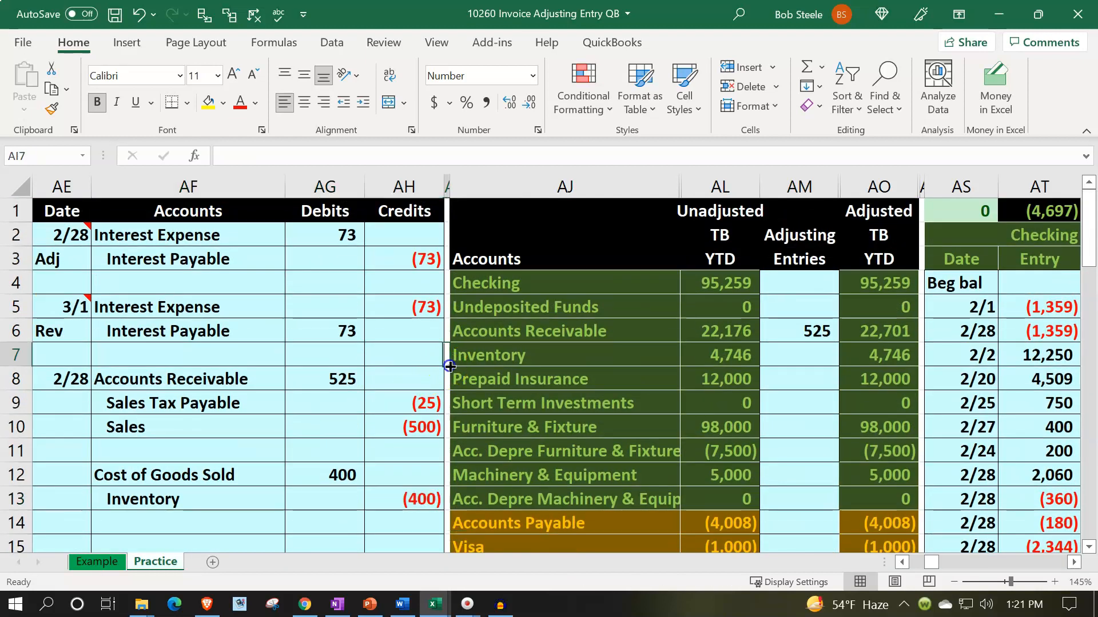
key(Right)
key(Right)
key(Right)
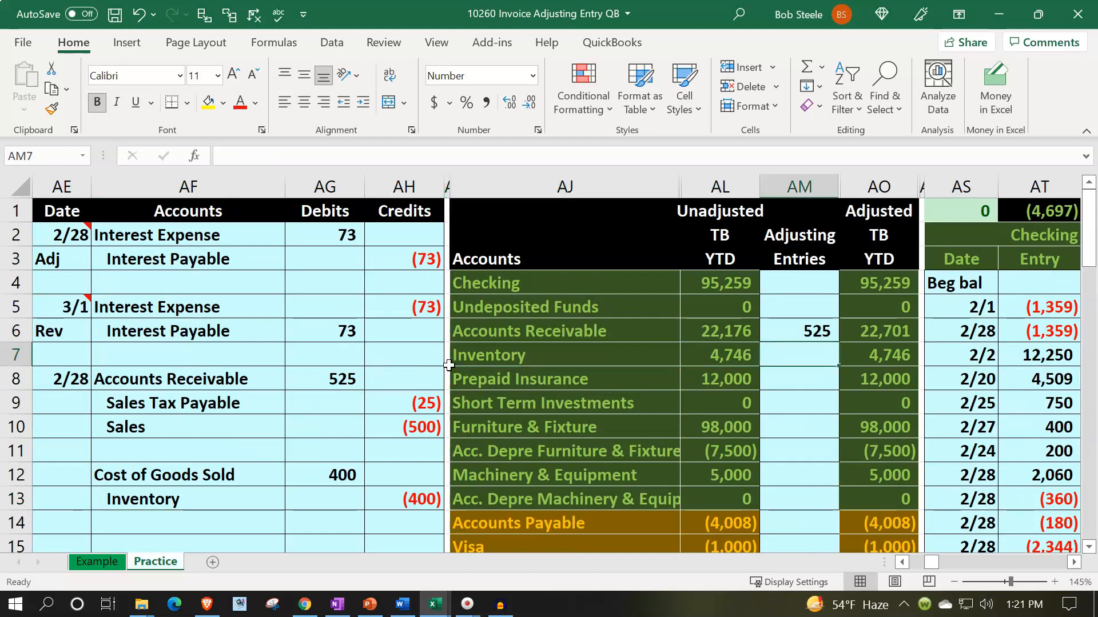
text(=)
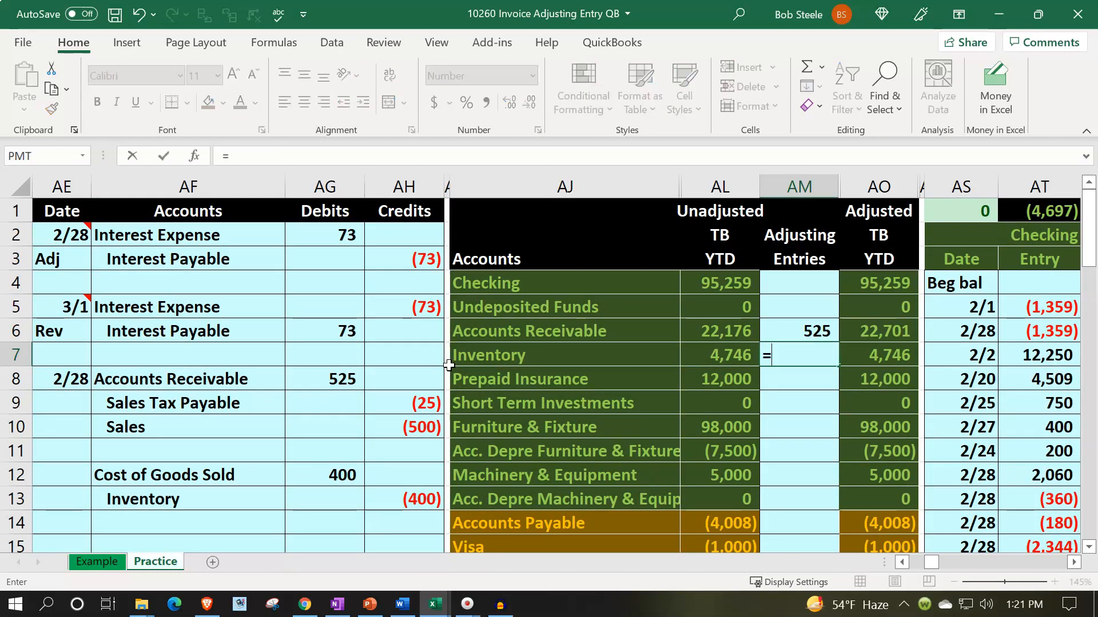
key(Down)
key(Down)
key(Down)
key(Down)
key(Down)
key(Down)
key(Left)
key(Left)
key(Left)
key(Left)
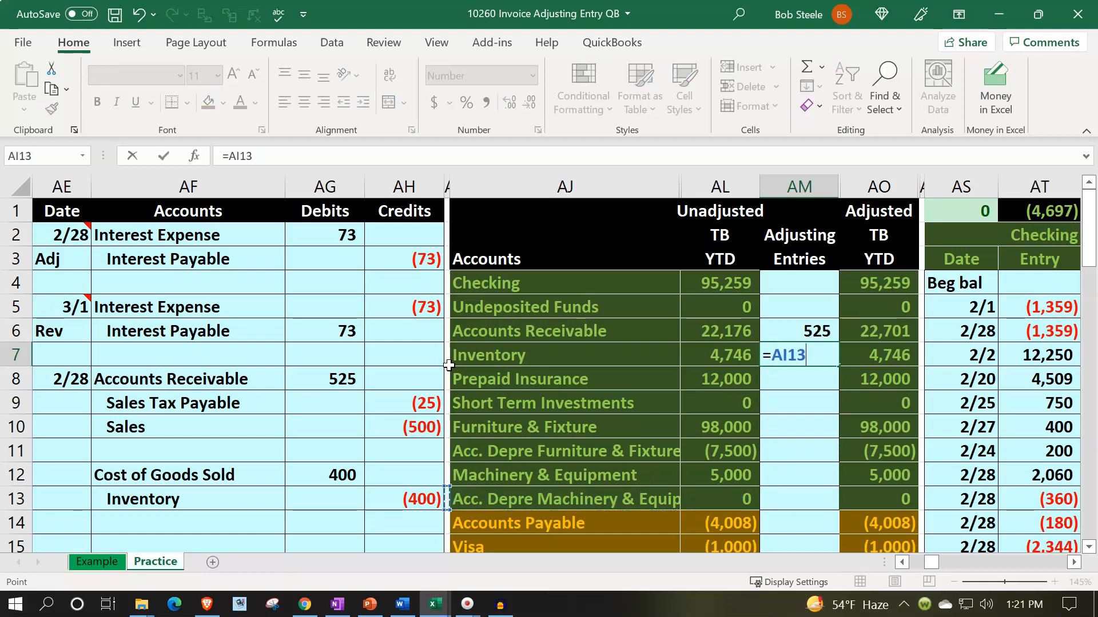
key(Return)
key(Right)
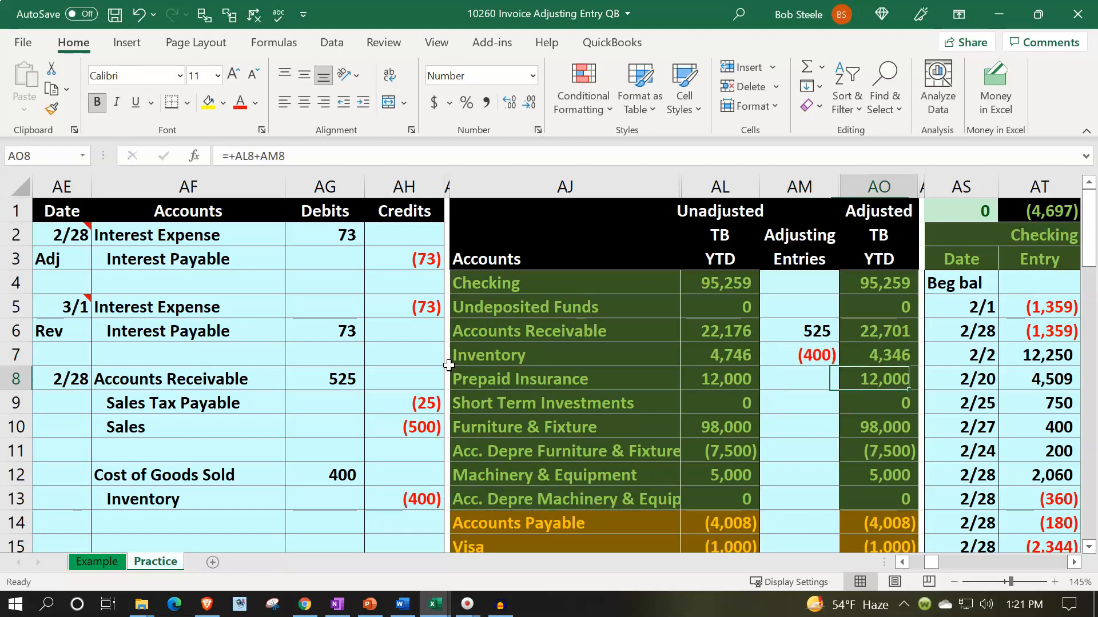
key(Up)
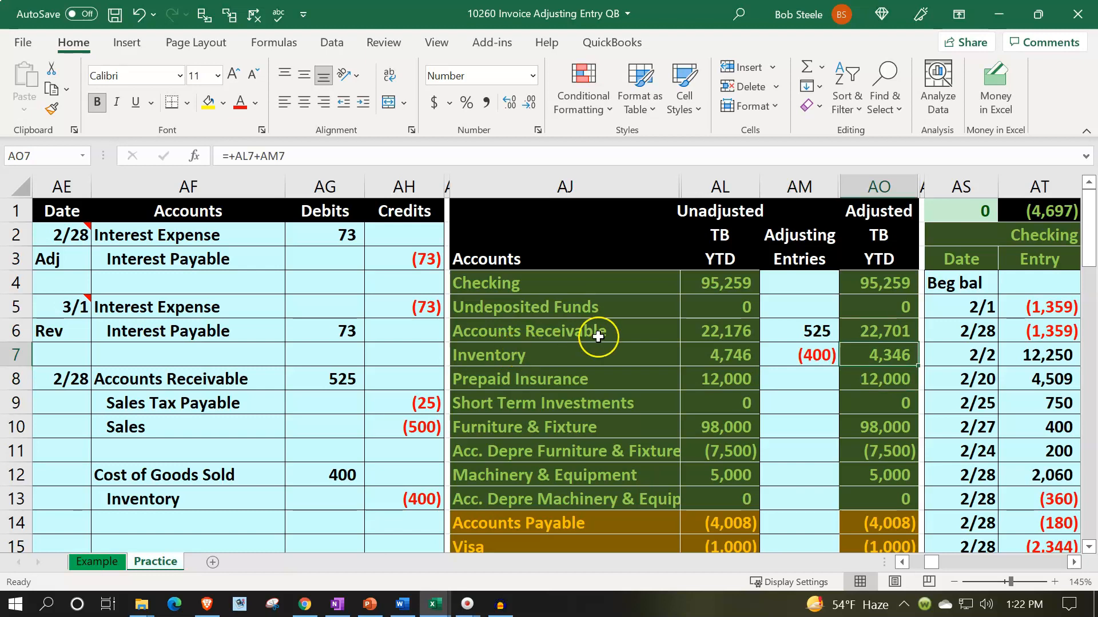
Examine how the Sales and Cost of Goods Sold adjustments affect net income, including the sum formula in AM40
scroll(596, 337, down, 7)
scroll(599, 342, down, 1)
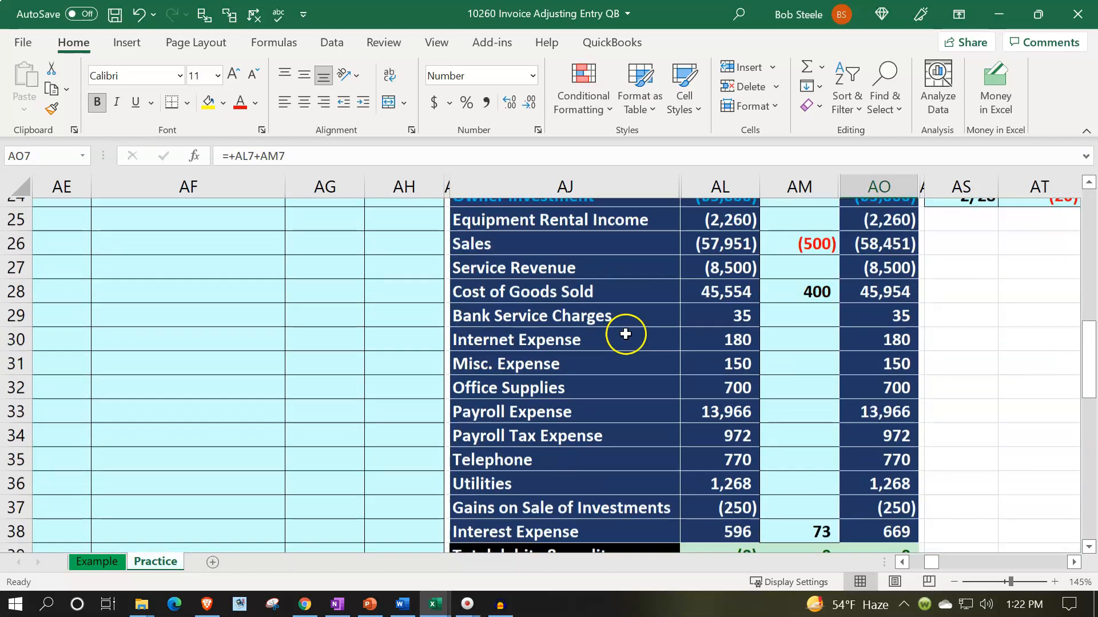
drag(780, 234, 792, 282)
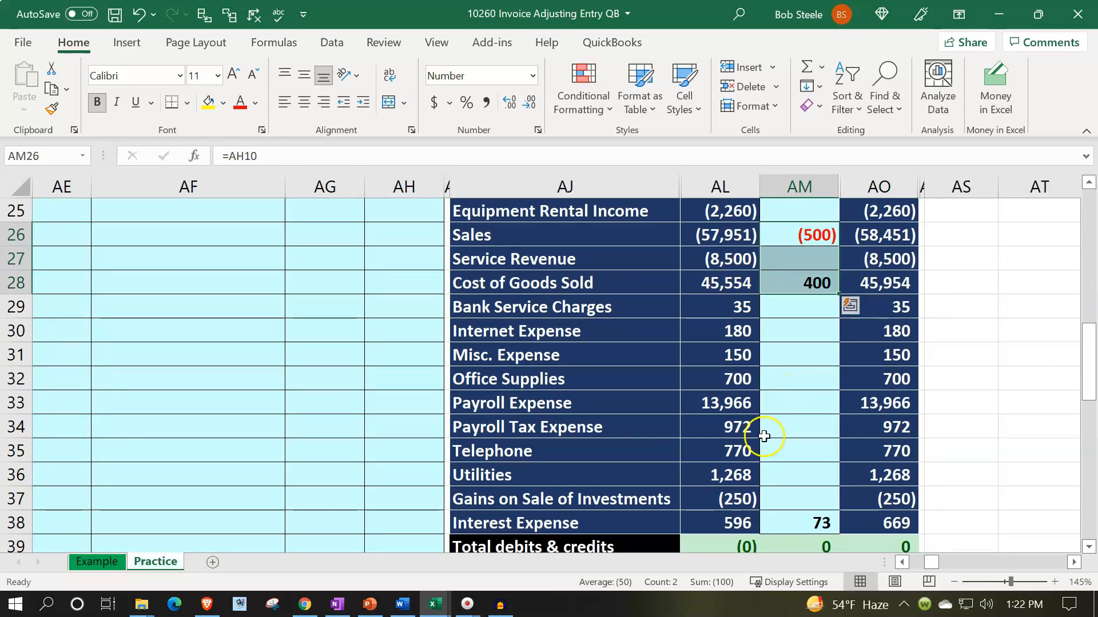
scroll(762, 435, down, 1)
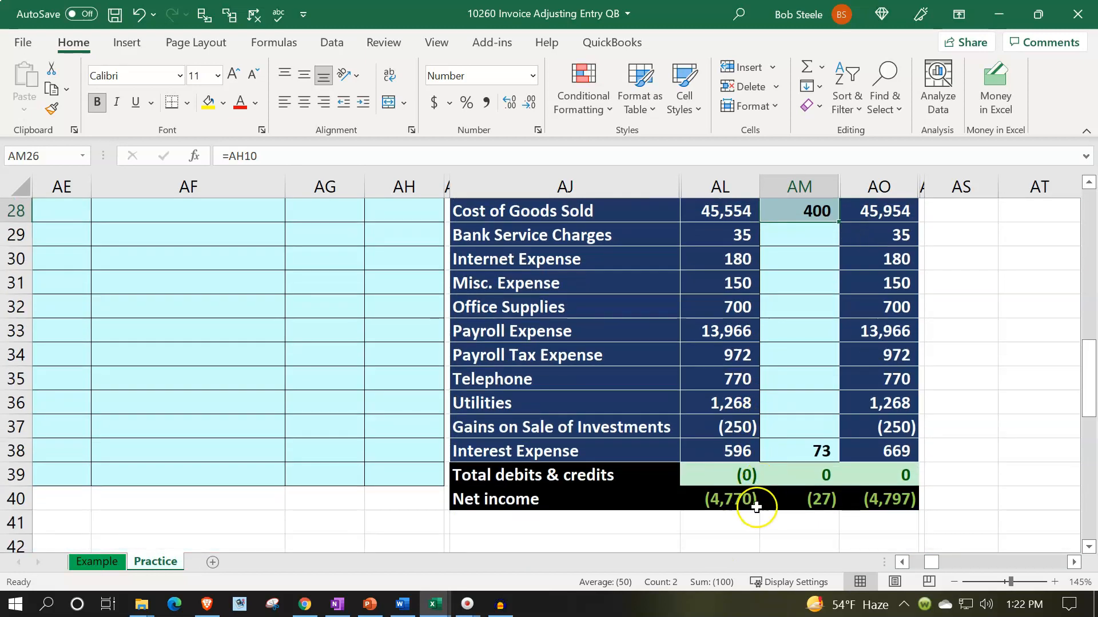
double_click(824, 500)
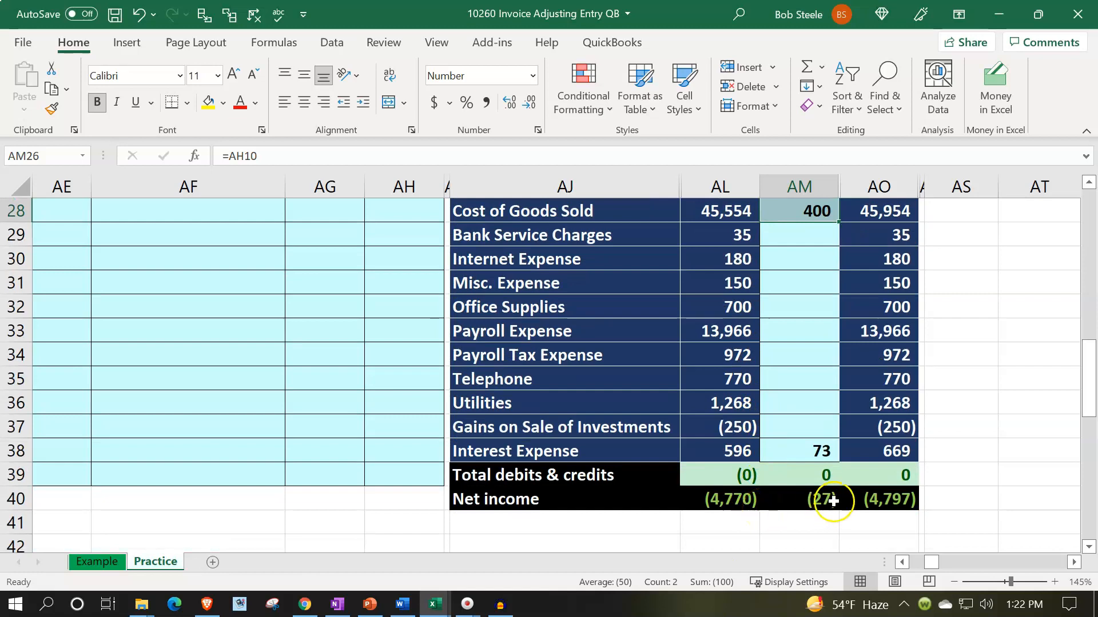
scroll(637, 508, up, 1)
scroll(636, 506, up, 1)
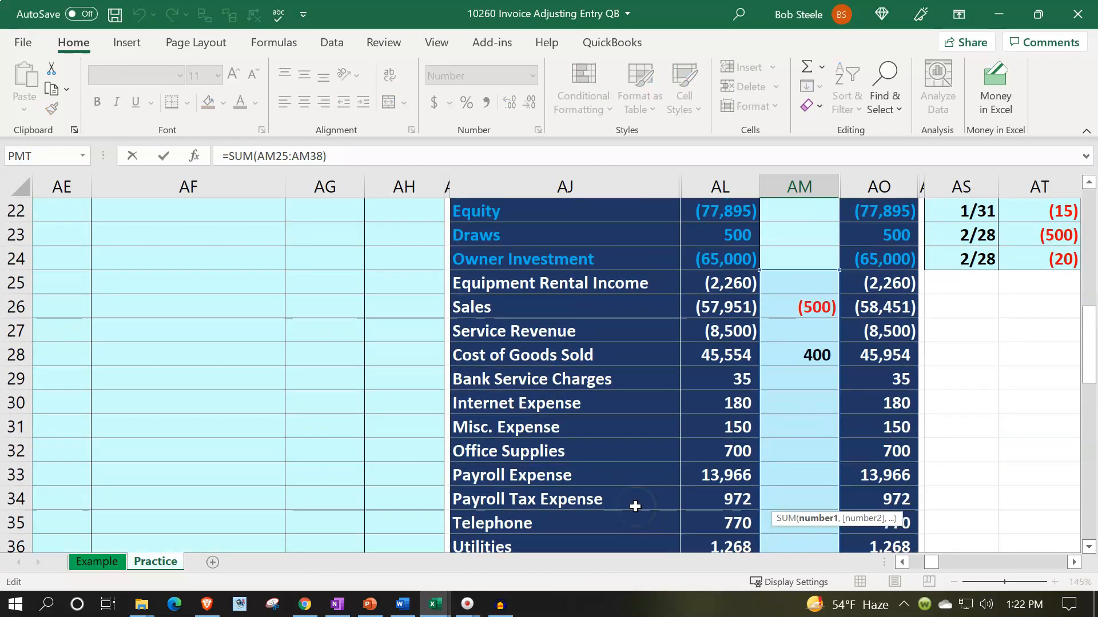
key(Return)
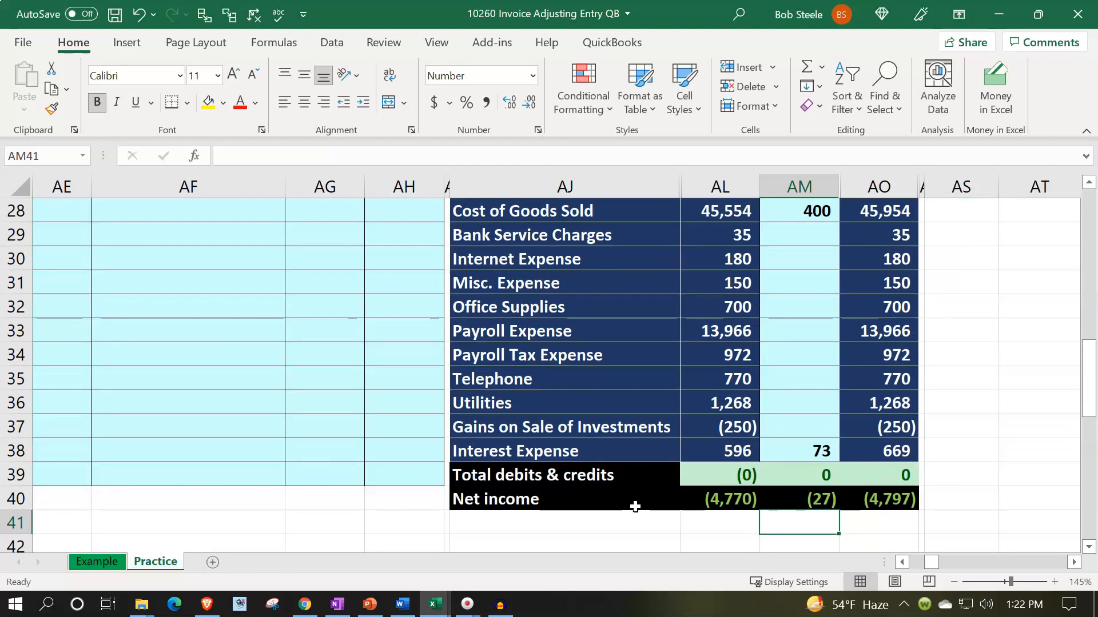
Review the Accounts Receivable, Sales Tax Payable and Inventory lines of the 2/28 invoice adjusting entry
scroll(590, 481, up, 6)
scroll(590, 481, up, 3)
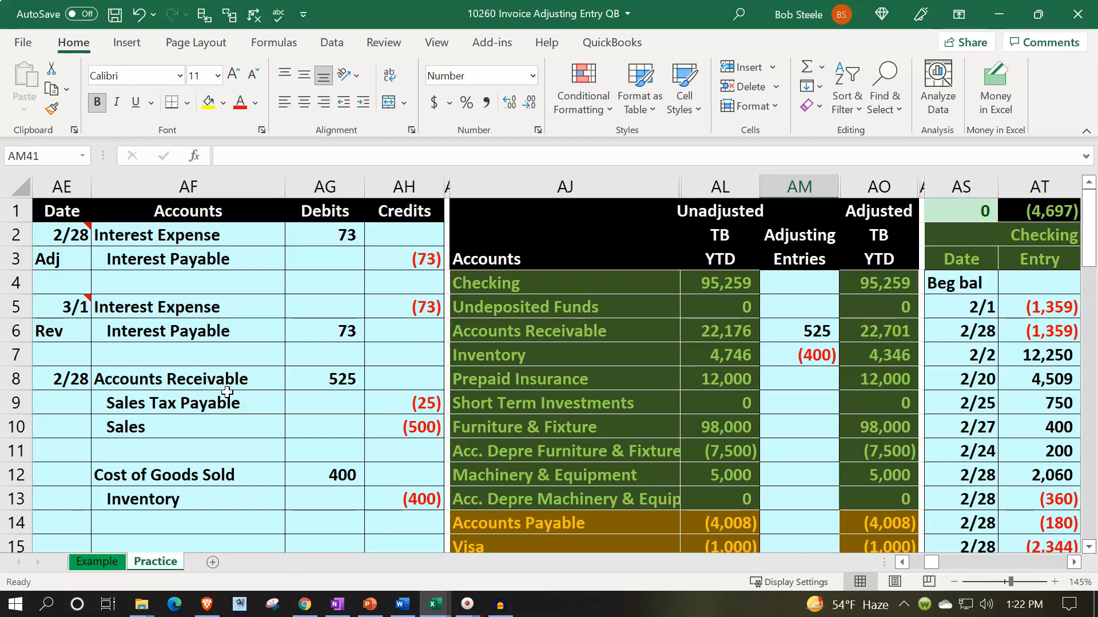
drag(227, 391, 310, 381)
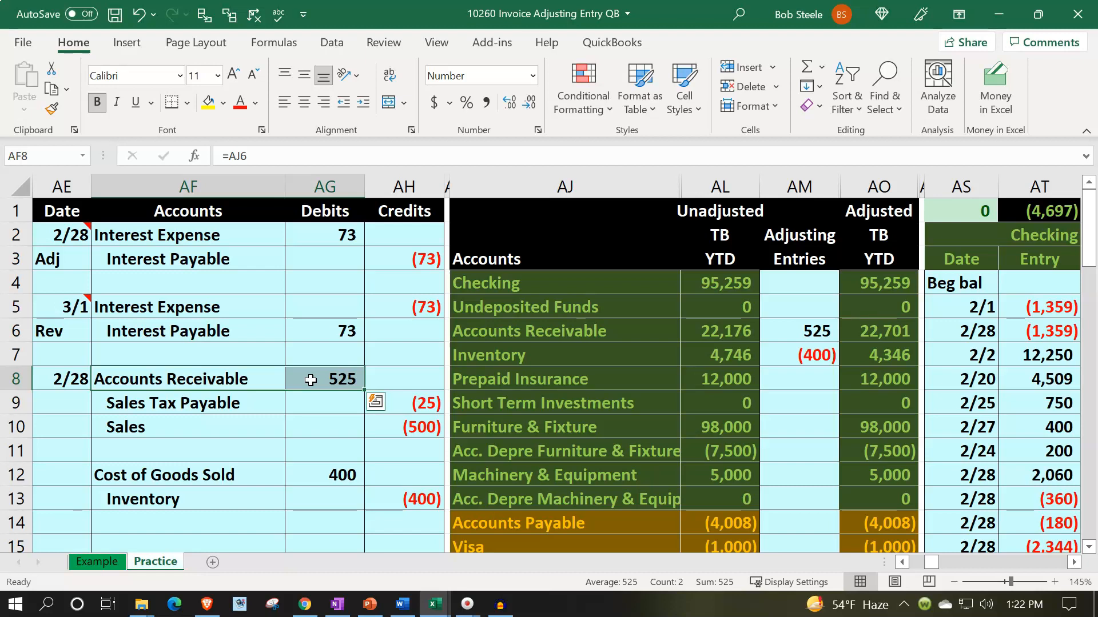
drag(260, 501, 376, 503)
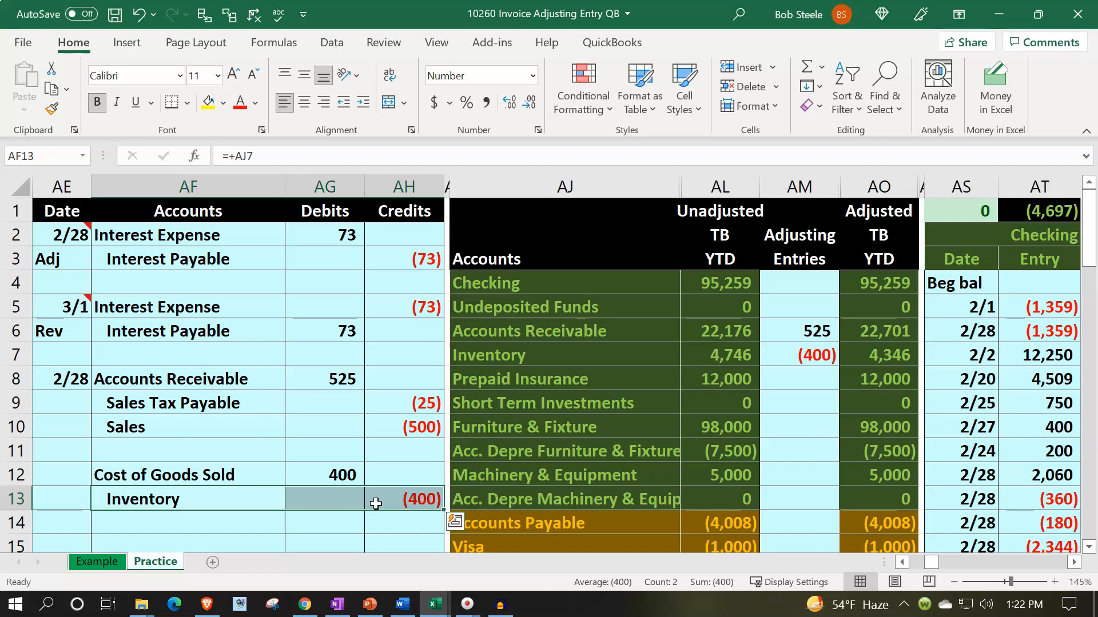
drag(252, 409, 400, 404)
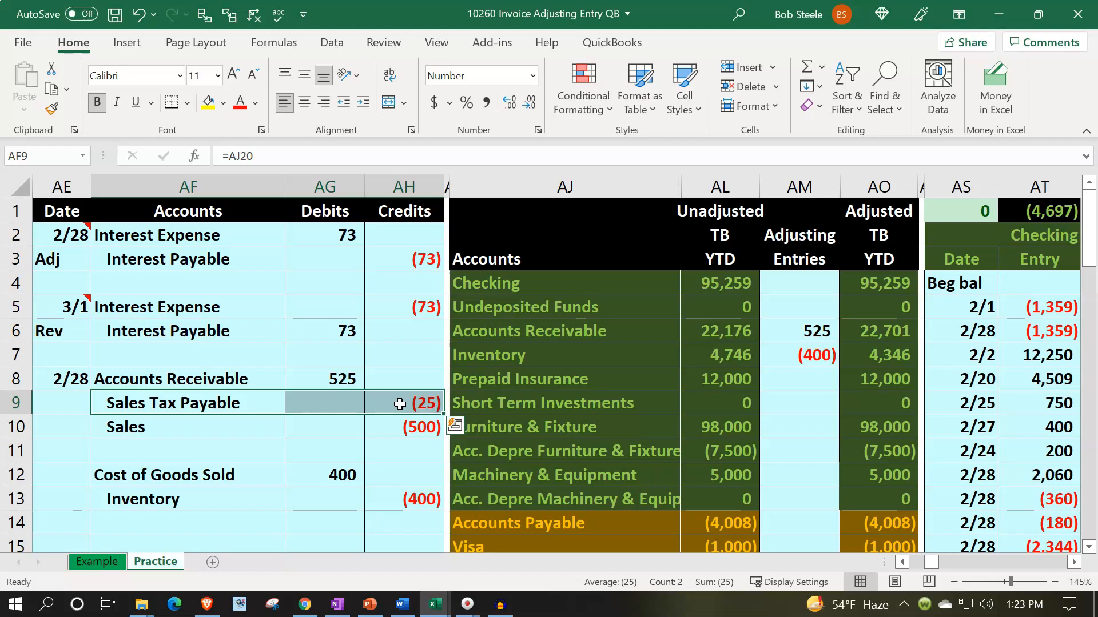
drag(298, 495, 379, 492)
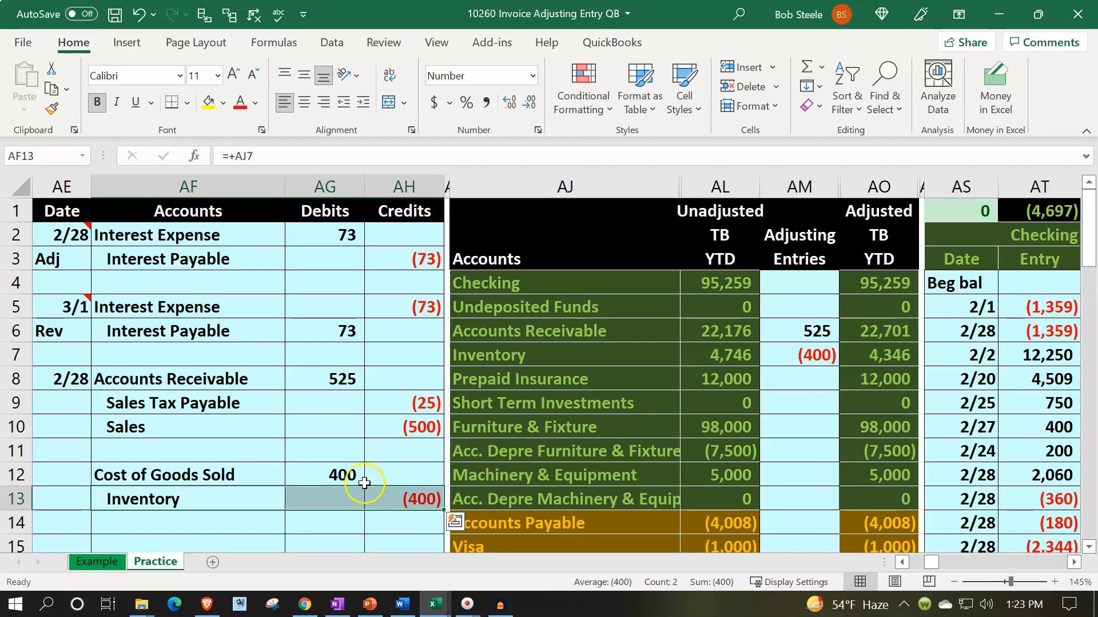
drag(255, 379, 296, 379)
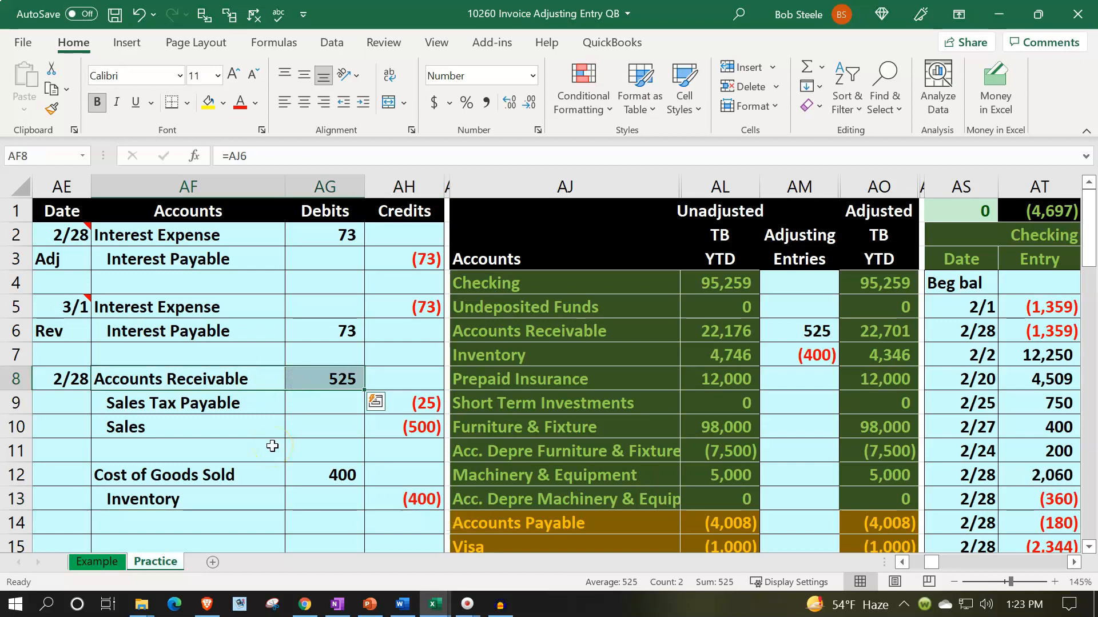
Fill the Accounts Receivable, Sales Tax Payable and Sales lines in AF8:AH10 with light green
drag(209, 379, 389, 416)
click(223, 103)
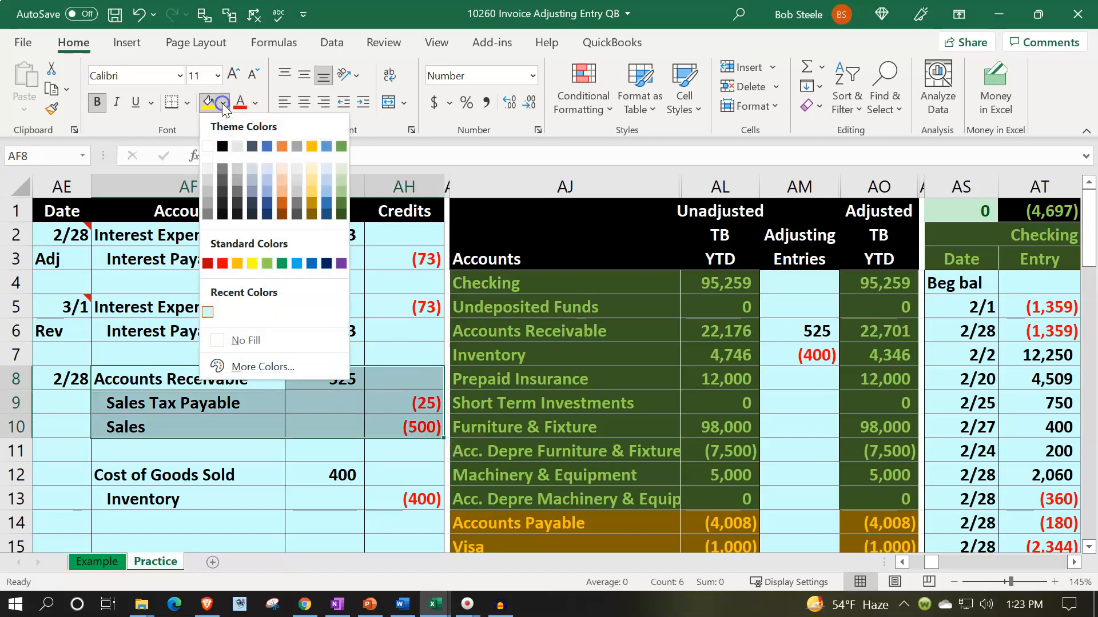
click(267, 263)
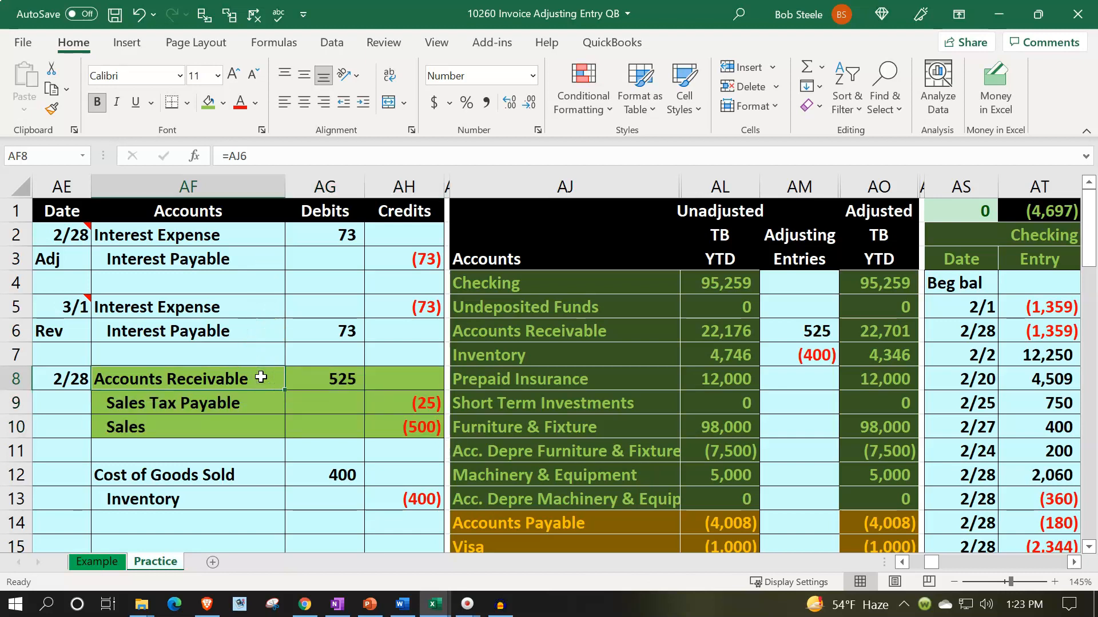
Enter the date 2/28 in BA19, the first empty line of the Accounts Receivable general ledger account
key(Right)
key(Right)
key(Right)
key(Right)
key(Right)
key(Right)
key(Right)
key(Right)
key(Right)
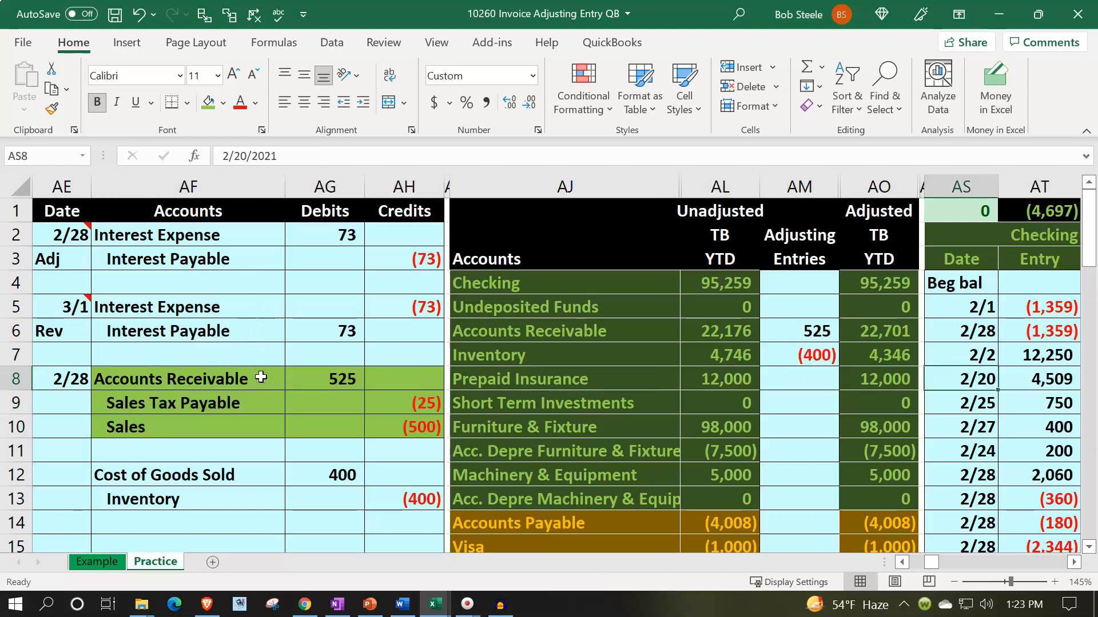
key(Right)
key(Right)
key(Right)
key(Right)
key(Right)
key(Right)
key(Right)
key(Right)
key(Right)
key(Down)
key(Down)
key(Down)
key(Down)
key(Down)
key(Down)
key(Down)
key(Down)
key(Down)
key(Down)
key(Down)
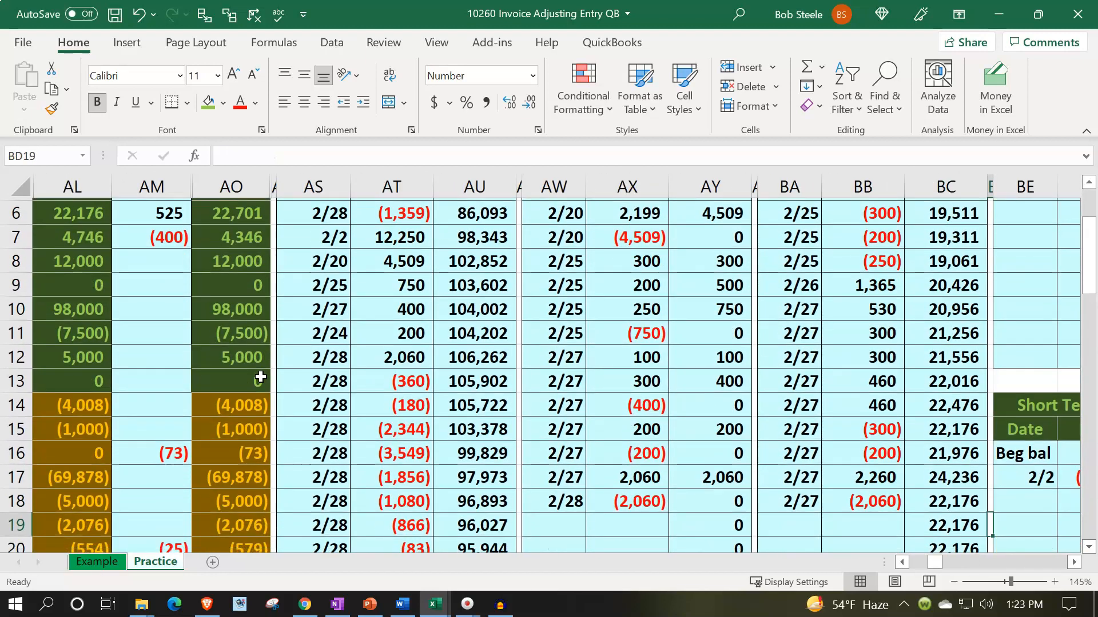
key(Down)
key(Down)
key(Left)
key(Left)
key(Left)
key(Up)
key(Up)
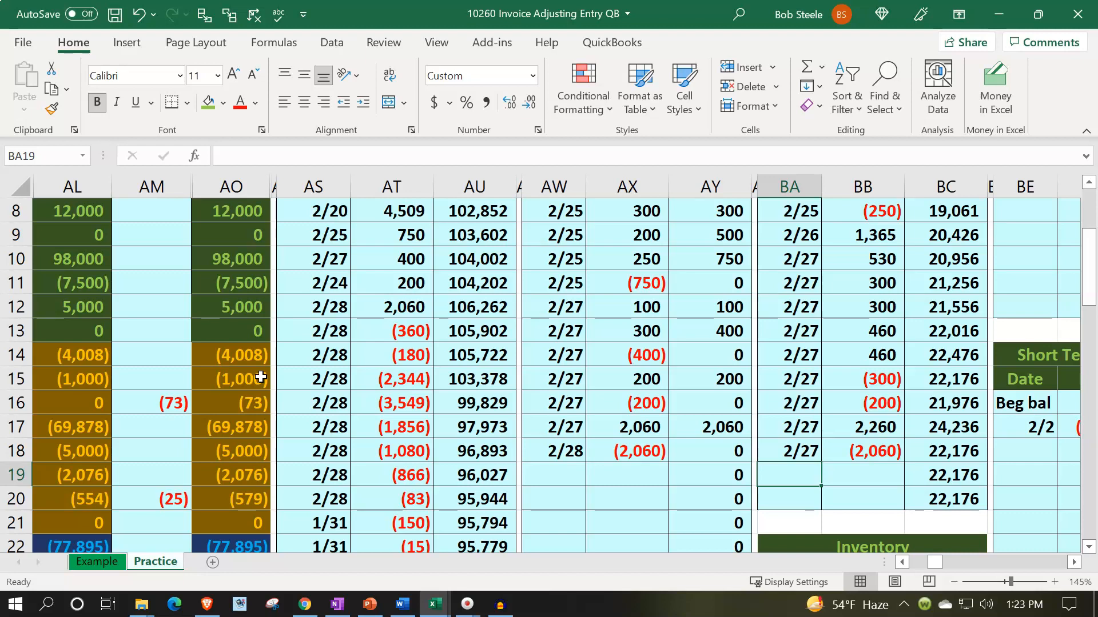
text(2/28)
key(Tab)
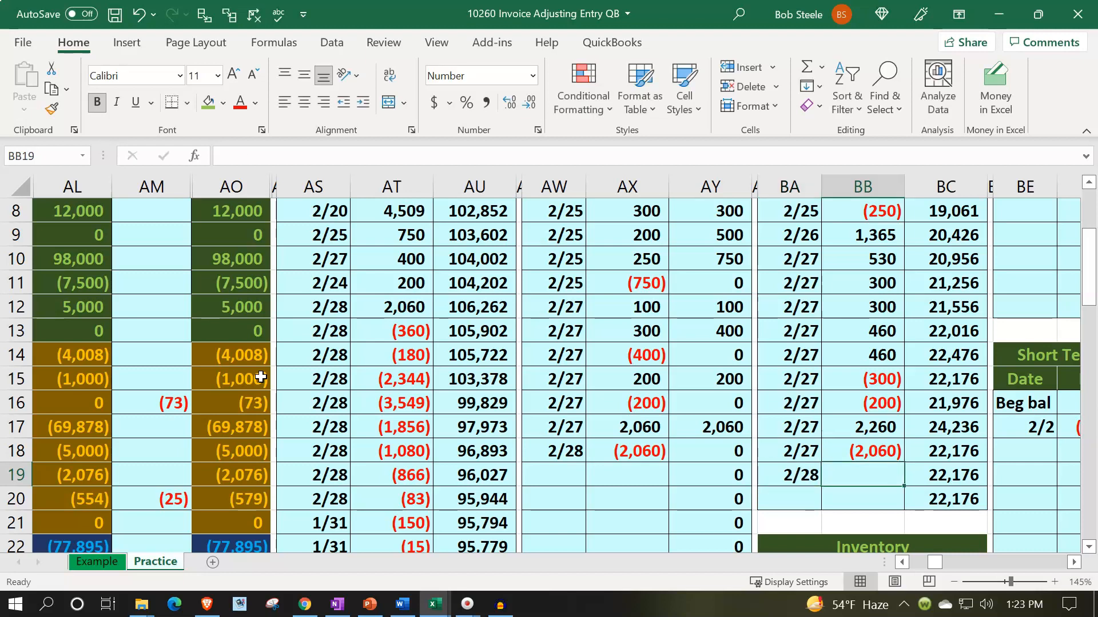
Link the Accounts Receivable ledger entry in BB19 to the debit in AG8, and compare the ledger balance with the adjusted trial balance in AO6
text(=)
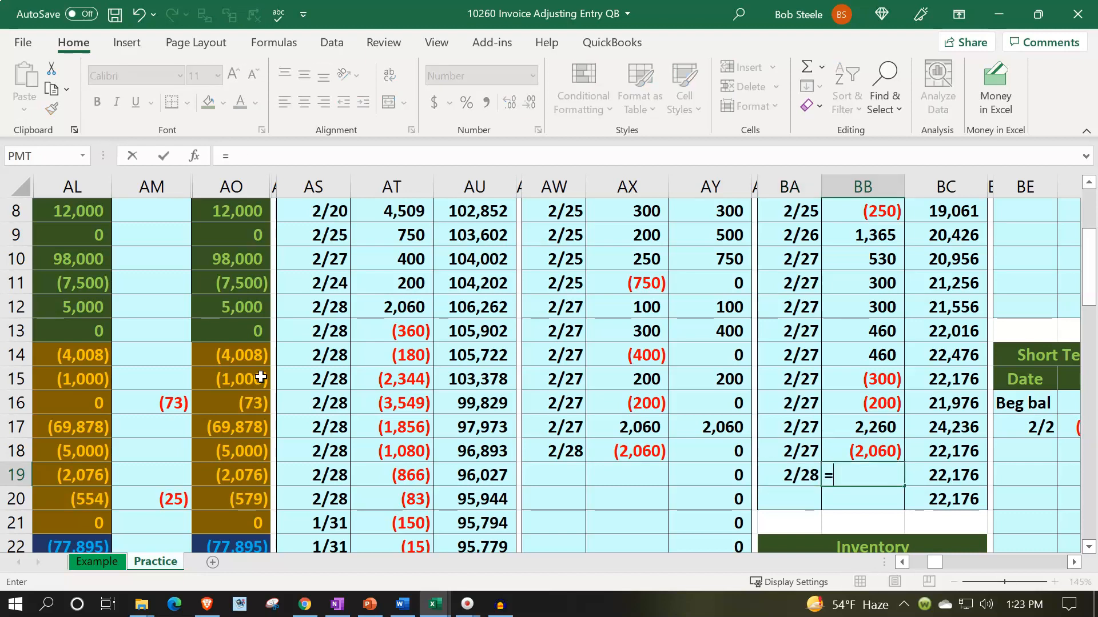
key(Left)
key(Left)
key(Left)
key(Left)
key(Left)
key(Left)
key(Left)
key(Left)
key(Left)
key(Left)
key(Left)
key(Left)
key(Left)
key(Left)
key(Left)
key(Left)
key(Left)
key(Left)
key(Left)
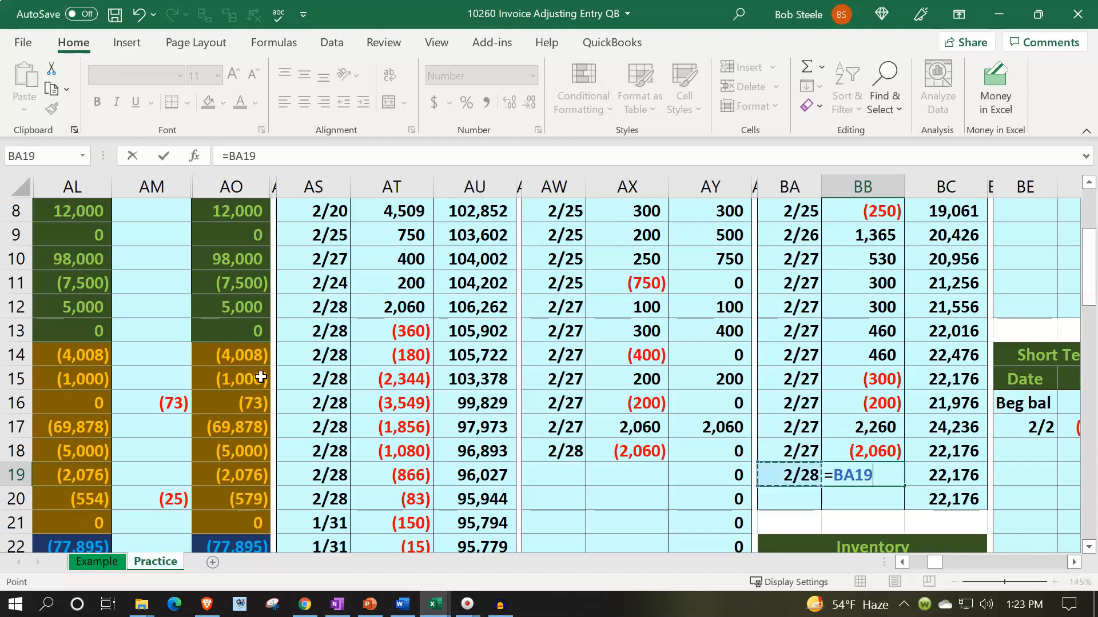
key(Up)
key(Up)
key(Up)
key(Up)
key(Up)
key(Up)
key(Up)
key(Up)
key(Up)
key(Up)
key(Up)
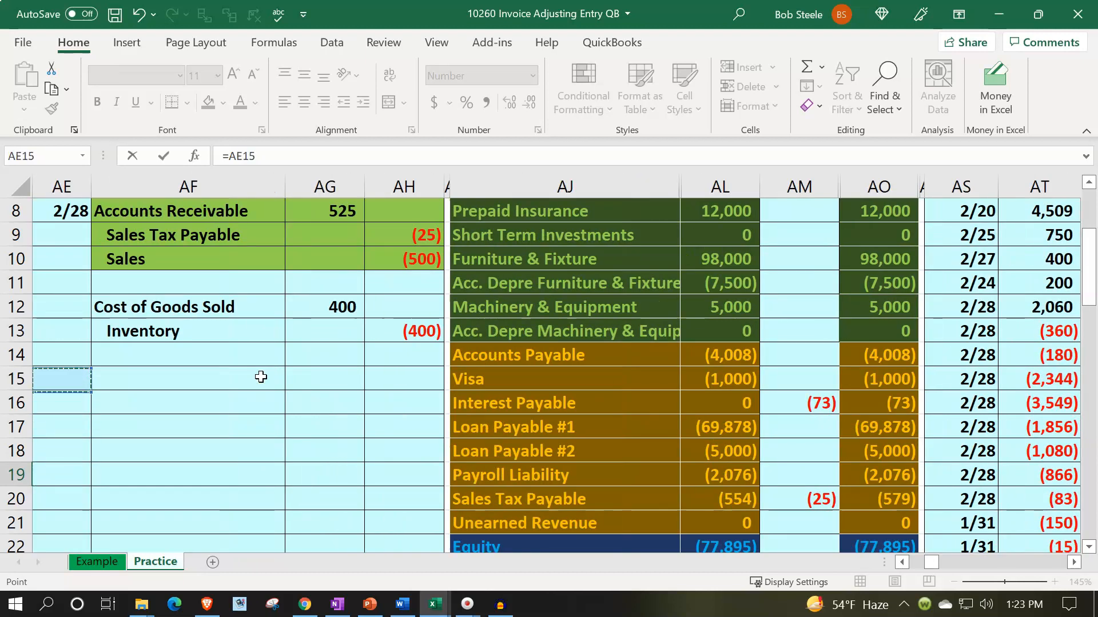
key(Right)
key(Right)
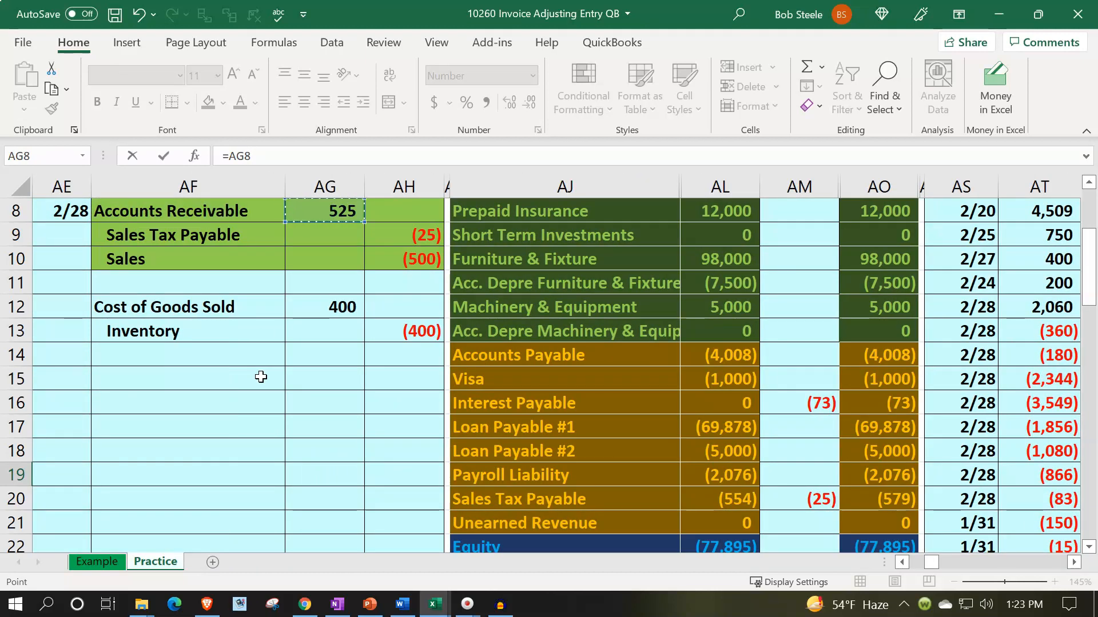
key(Return)
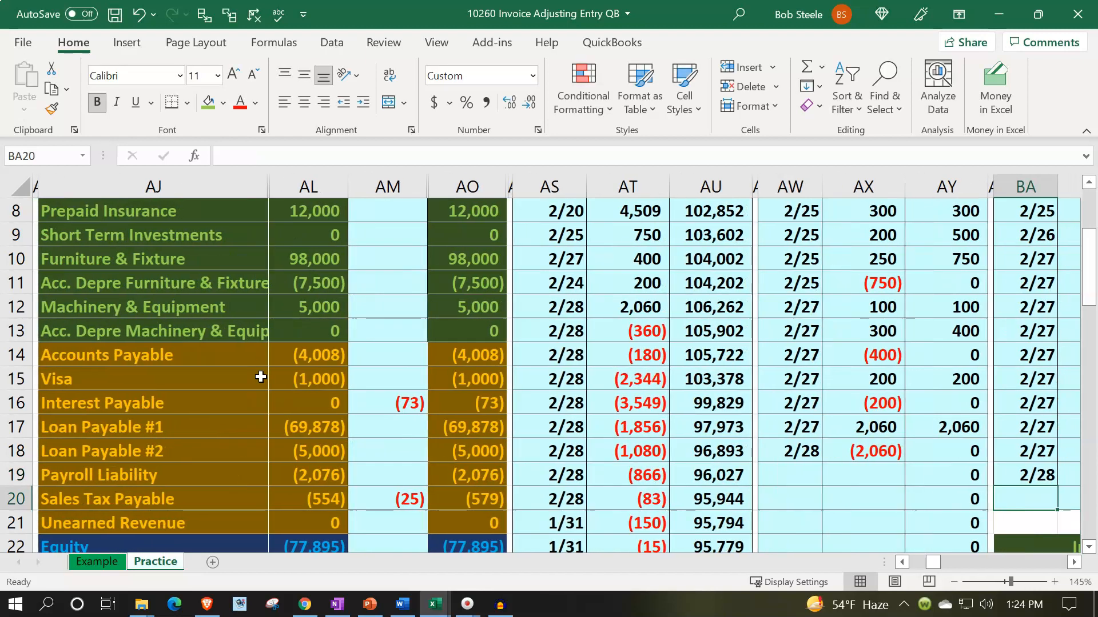
key(Up)
key(Right)
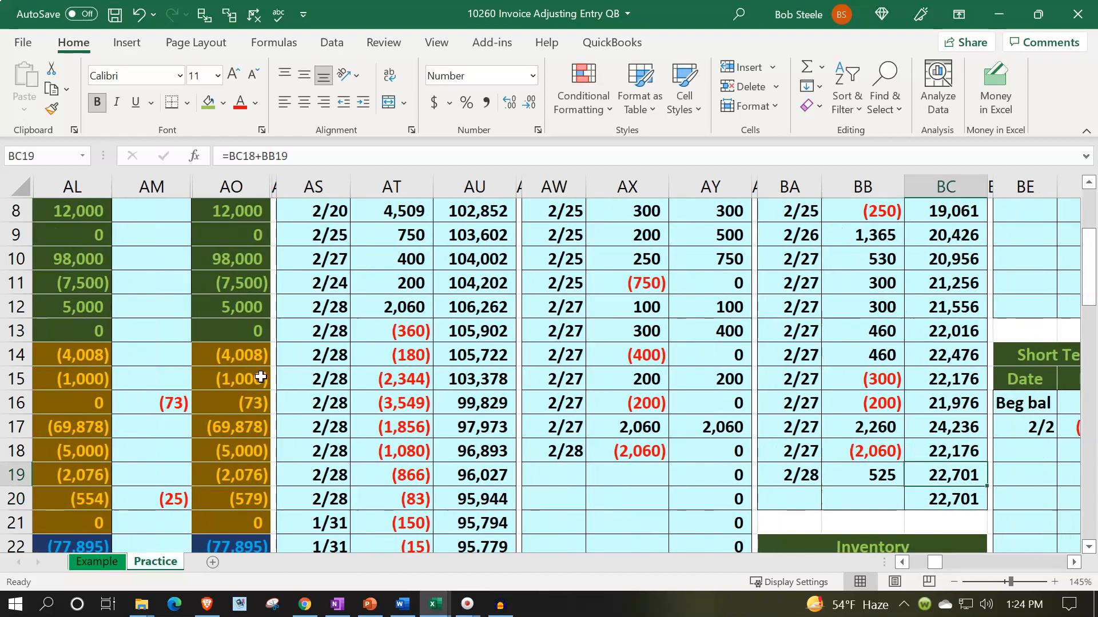
scroll(191, 314, up, 3)
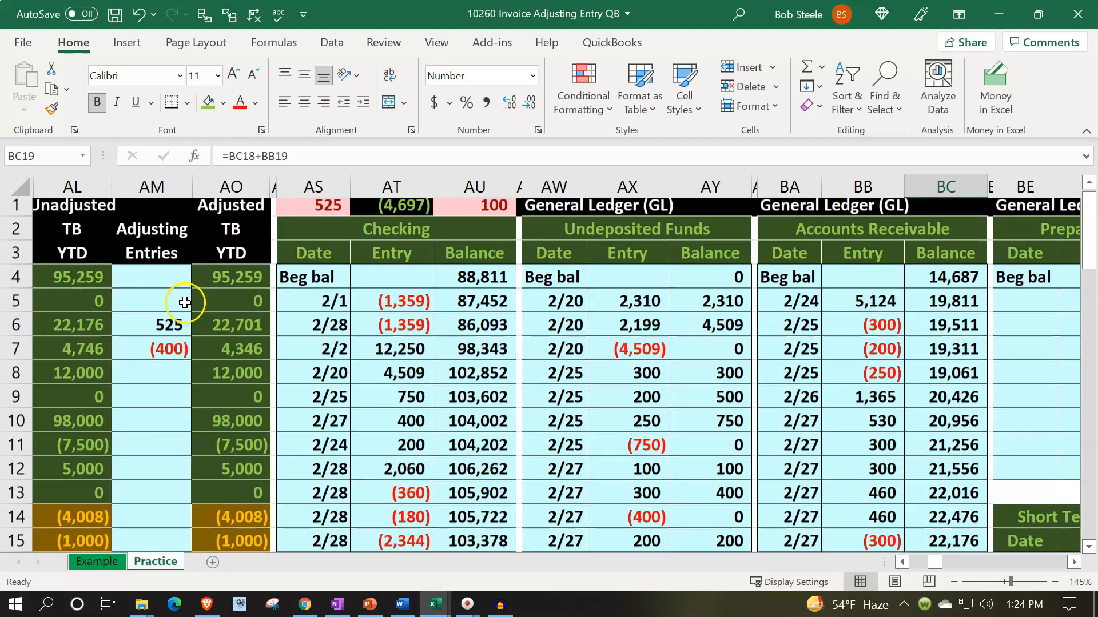
click(230, 333)
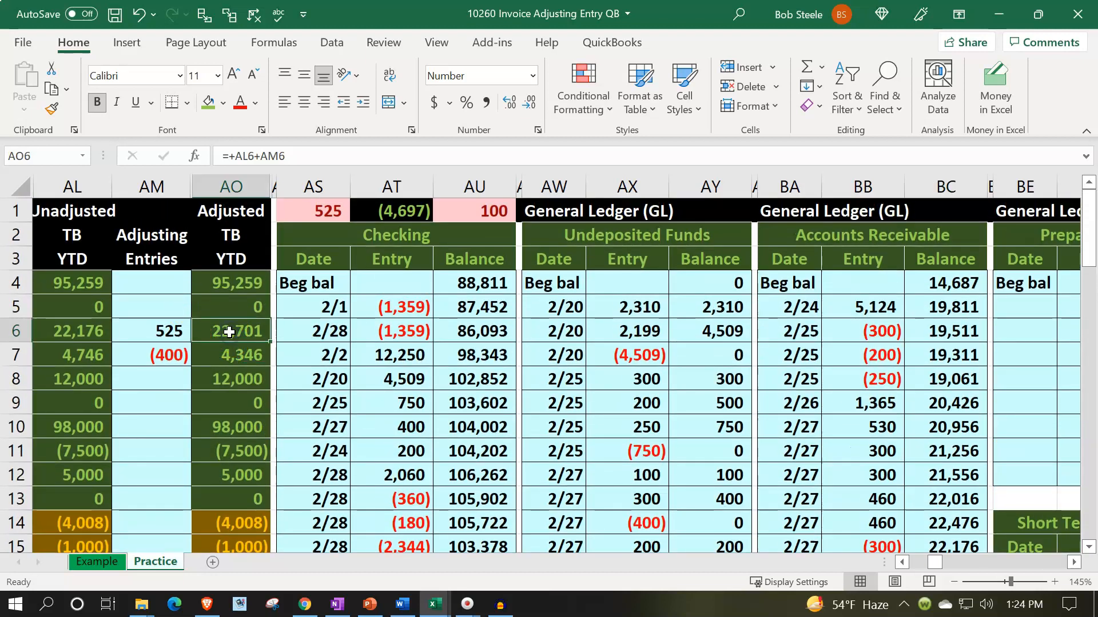
Review the Sales Tax Payable credit in the 2/28 adjusting entry and the account's position in the trial balance
key(Left)
key(Left)
key(Left)
key(Left)
key(Left)
key(Left)
key(Left)
key(Left)
key(Down)
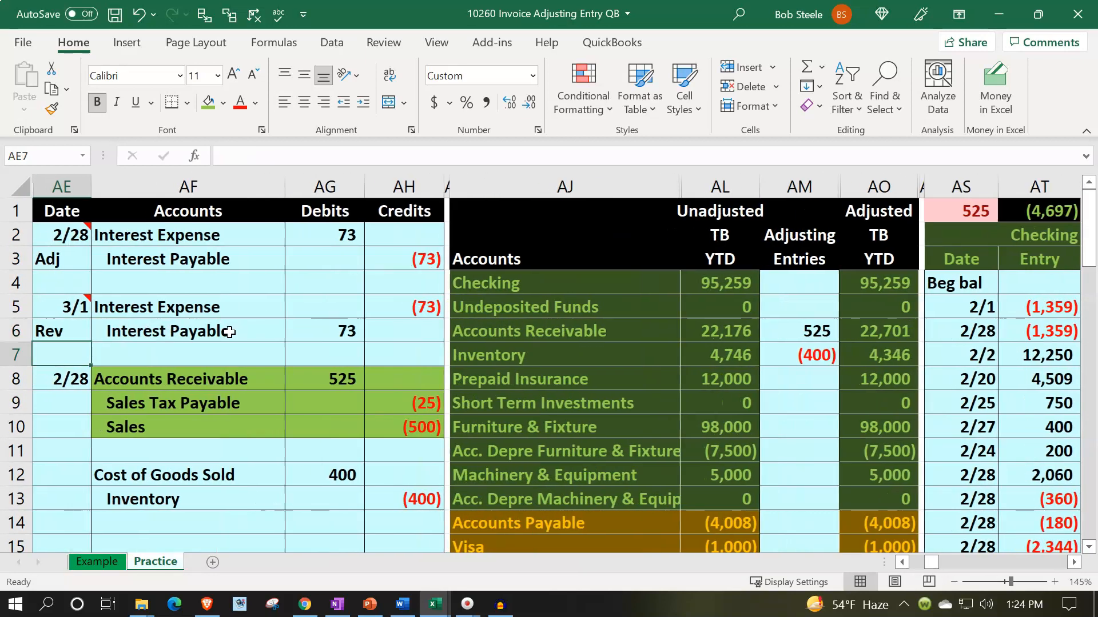
key(Right)
key(Down)
key(Down)
key(Down)
key(Down)
key(Down)
key(Down)
key(Down)
key(Down)
key(Down)
key(Down)
key(Down)
key(Down)
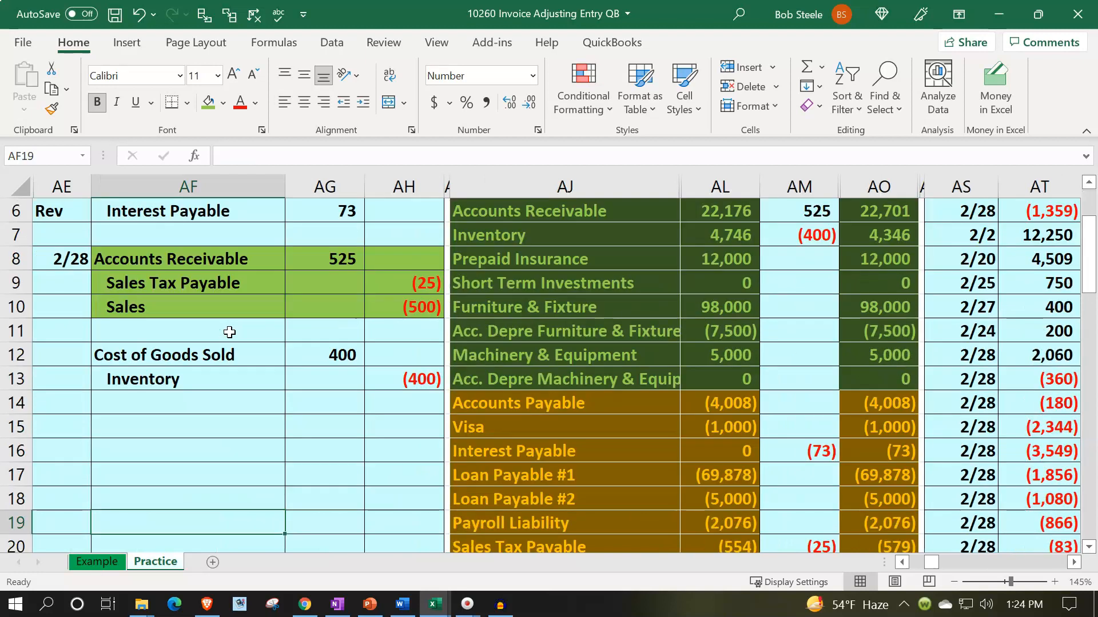
key(Right)
key(Right)
key(Right)
key(Right)
key(Down)
key(Up)
key(Down)
key(Up)
key(Up)
key(Up)
key(Up)
key(Up)
key(Up)
key(Up)
key(Up)
key(Up)
key(Up)
key(Up)
key(Up)
key(Up)
key(Up)
key(Up)
key(Up)
key(Up)
key(Up)
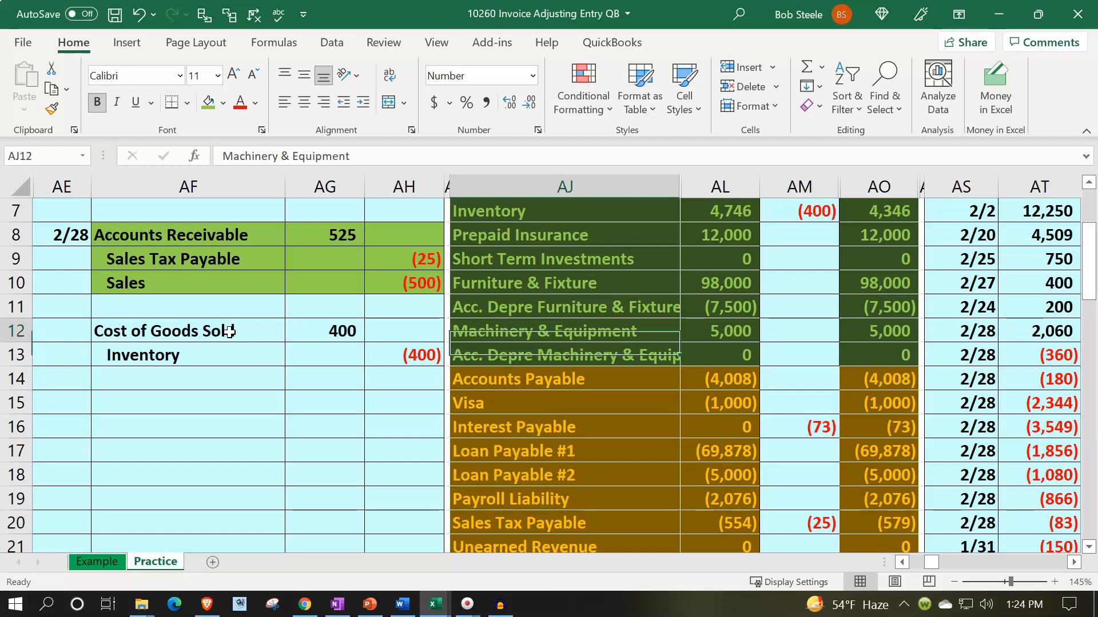
Enter ADJ as the date in CC23, the first empty line of the Sales Tax Payable general ledger account
key(Right)
key(Right)
key(Right)
key(Right)
key(Right)
key(Right)
key(Right)
key(Right)
key(Right)
key(Right)
key(Right)
key(Right)
key(Right)
key(Right)
key(Right)
key(Right)
key(Right)
key(Right)
key(Right)
key(Right)
key(Right)
key(Right)
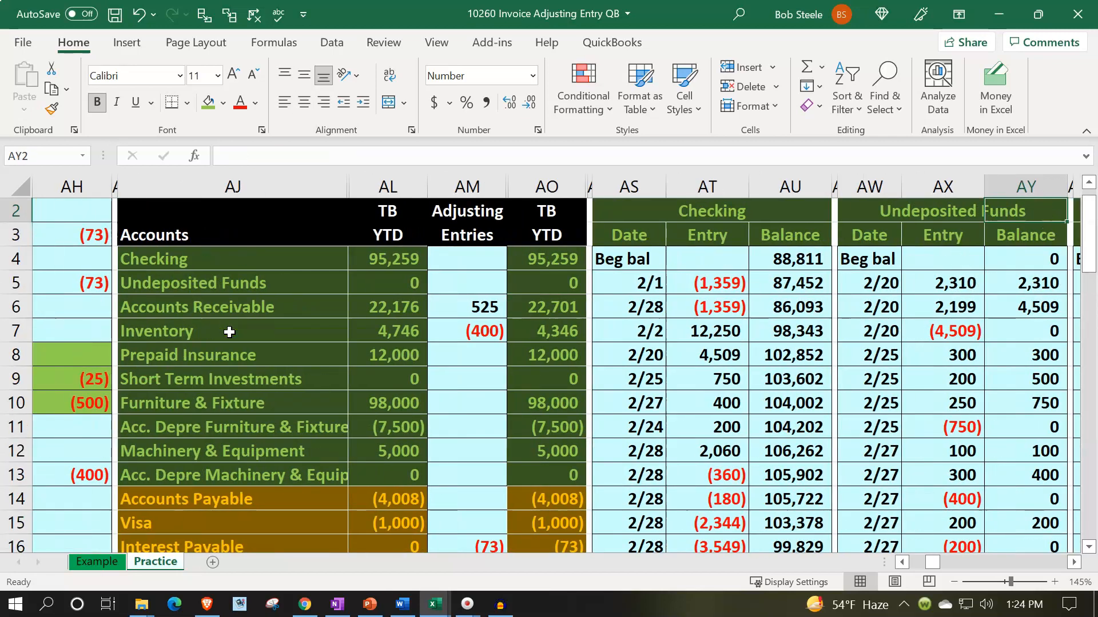
key(Right)
key(Right)
key(Right)
key(Right)
key(Right)
key(Right)
key(Right)
key(Right)
key(Right)
key(Right)
key(Right)
key(Right)
key(Right)
key(Right)
key(Right)
key(Right)
key(Right)
key(Right)
key(Right)
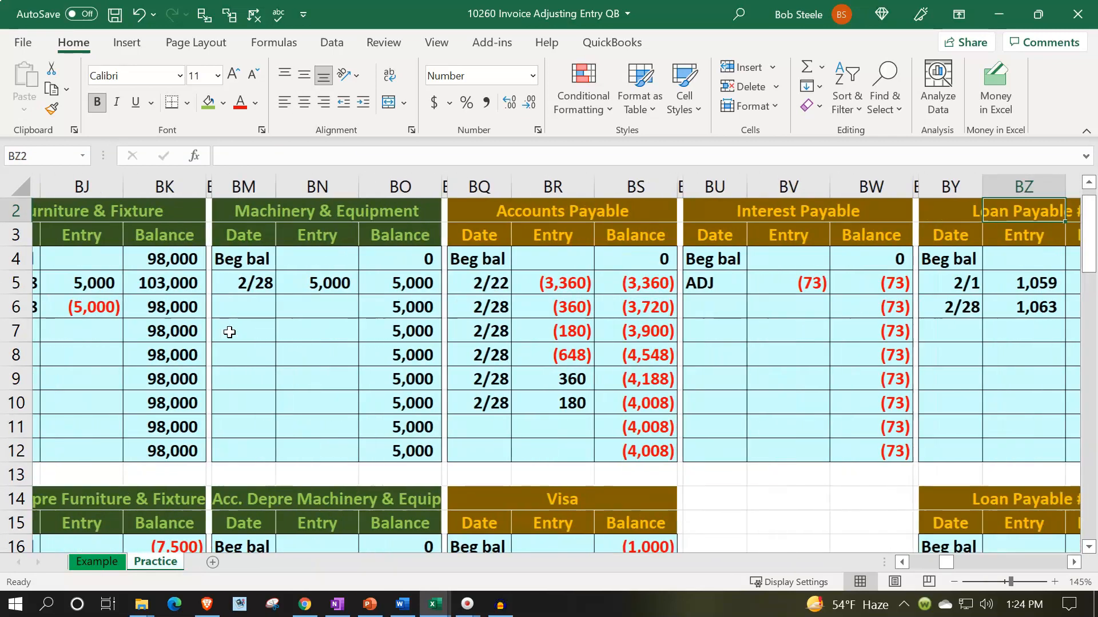
key(Right)
key(Right)
key(Down)
key(Down)
key(Down)
key(Down)
key(Down)
key(Down)
key(Down)
key(Down)
key(Down)
key(Down)
key(Down)
key(Down)
key(Down)
key(Down)
key(Down)
key(Down)
key(Down)
key(Down)
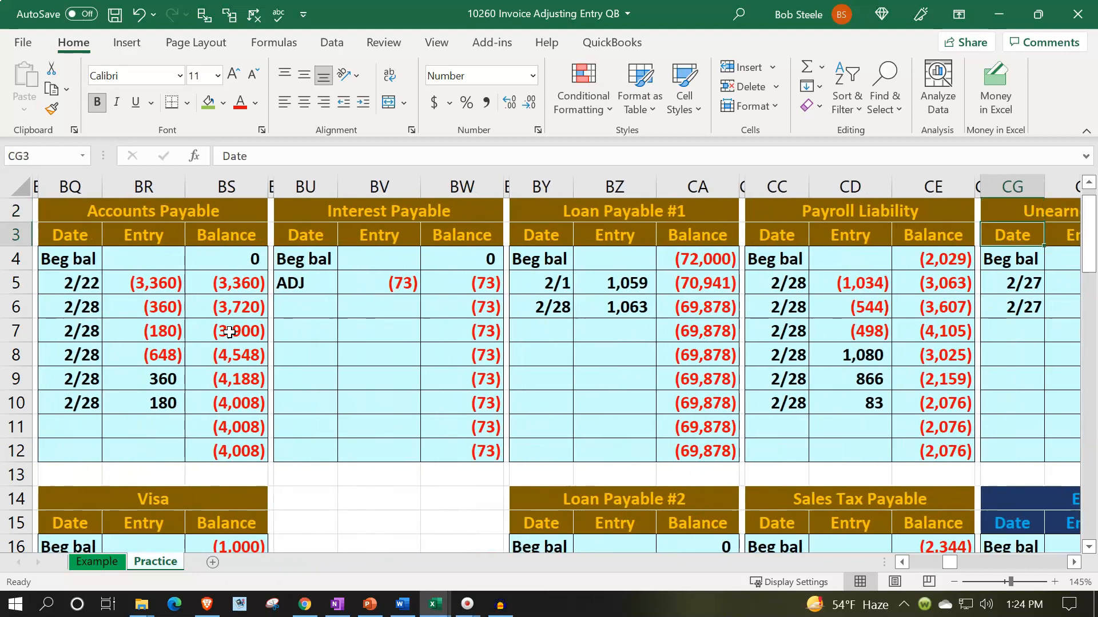
key(Down)
key(Down)
key(Left)
key(Left)
key(Left)
key(Left)
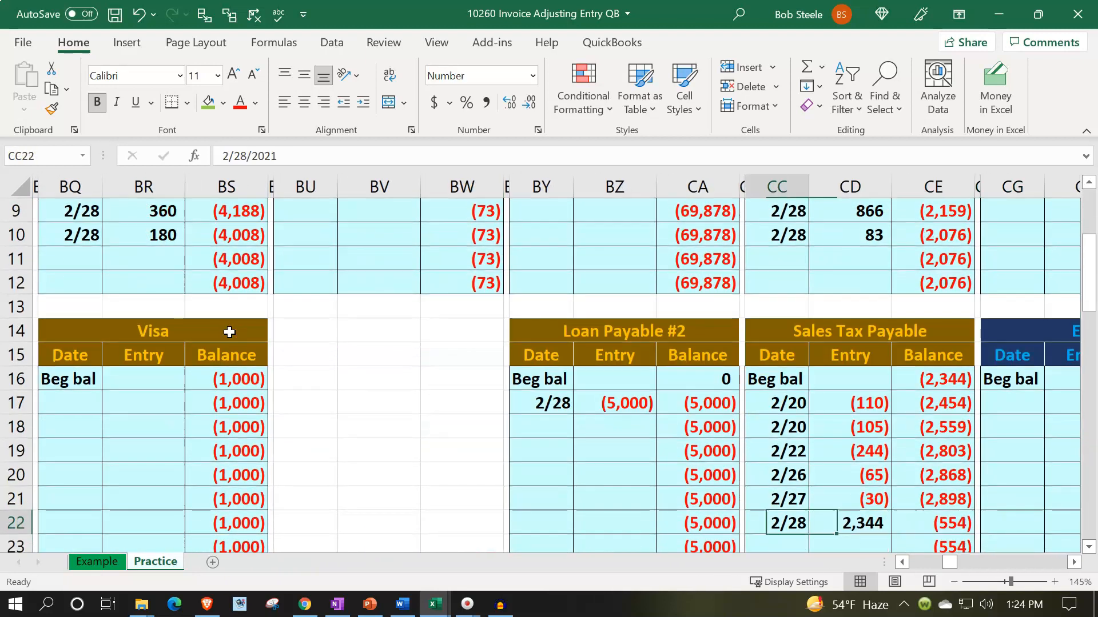
key(Down)
text(2)
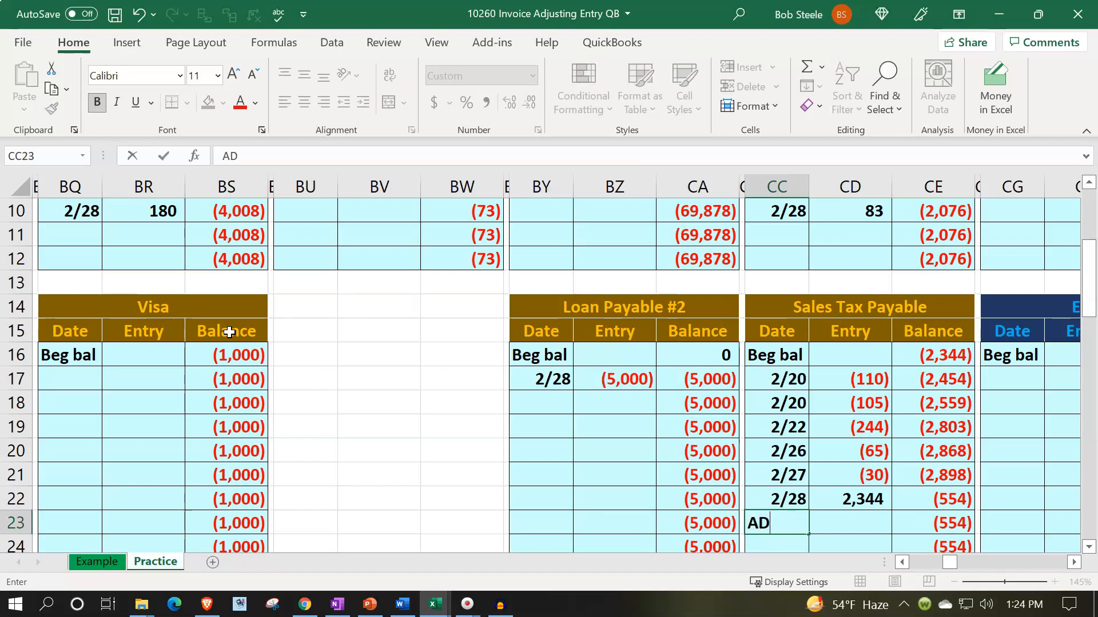
key(Tab)
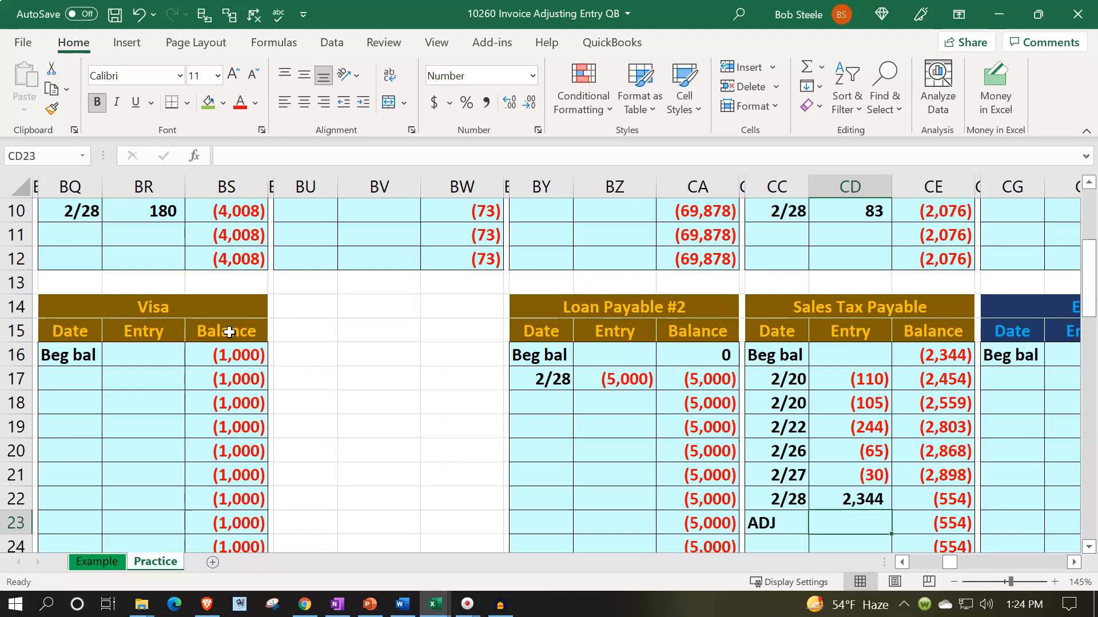
Link the Sales Tax Payable ledger entry in CD23 to the adjusting entry's credit in AH9
text(=)
key(Left)
key(Left)
key(Left)
key(Left)
key(Left)
key(Left)
key(Left)
key(Left)
key(Left)
key(Left)
key(Left)
key(Left)
key(Left)
key(Left)
key(Left)
key(Left)
key(Left)
key(Left)
key(Left)
key(Left)
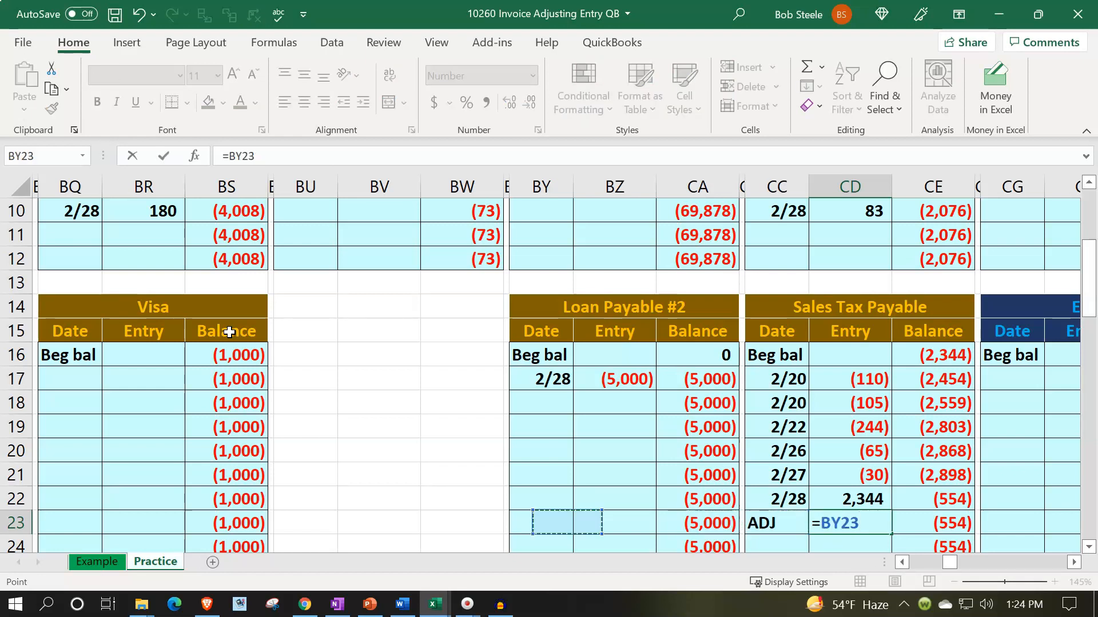
key(Left)
key(Left)
key(Left)
key(Left)
key(Left)
key(Left)
key(Left)
key(Left)
key(Left)
key(Left)
key(Left)
key(Left)
key(Left)
key(Left)
key(Left)
key(Left)
key(Left)
key(Left)
key(Left)
key(Left)
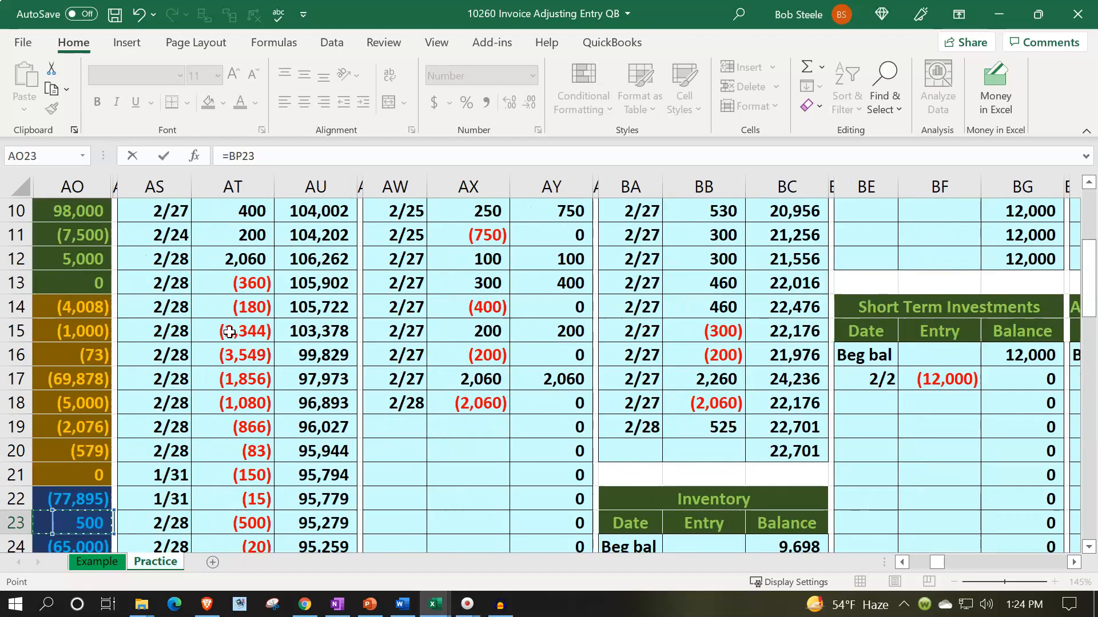
key(Up)
key(Up)
key(Up)
key(Up)
key(Up)
key(Up)
key(Up)
key(Up)
key(Up)
key(Up)
key(Up)
key(Up)
key(Up)
key(Up)
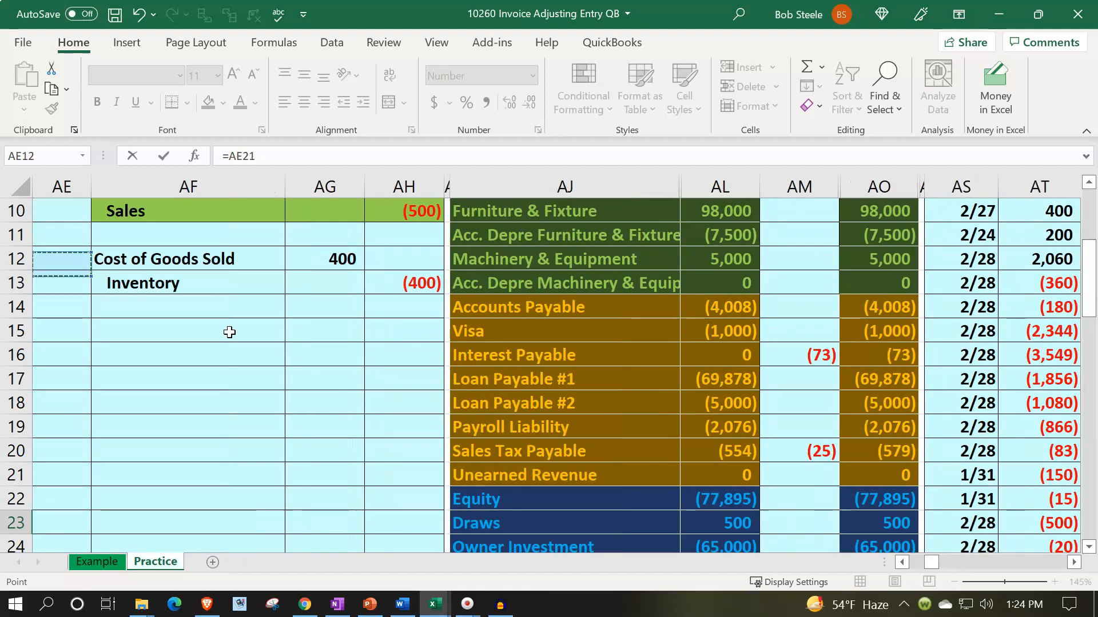
key(Right)
key(Right)
key(Right)
key(Right)
key(Left)
key(Return)
Complete the formula in CD23 with the adjusting entry's sales tax credit and check the ledger balance in CE23
key(Right)
key(Right)
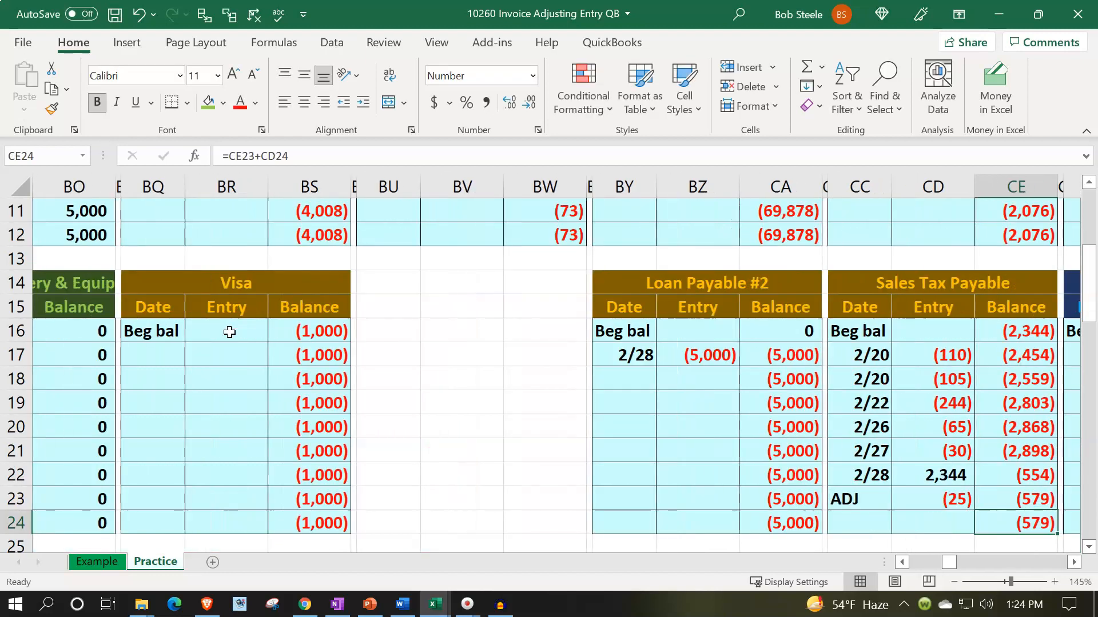
key(Up)
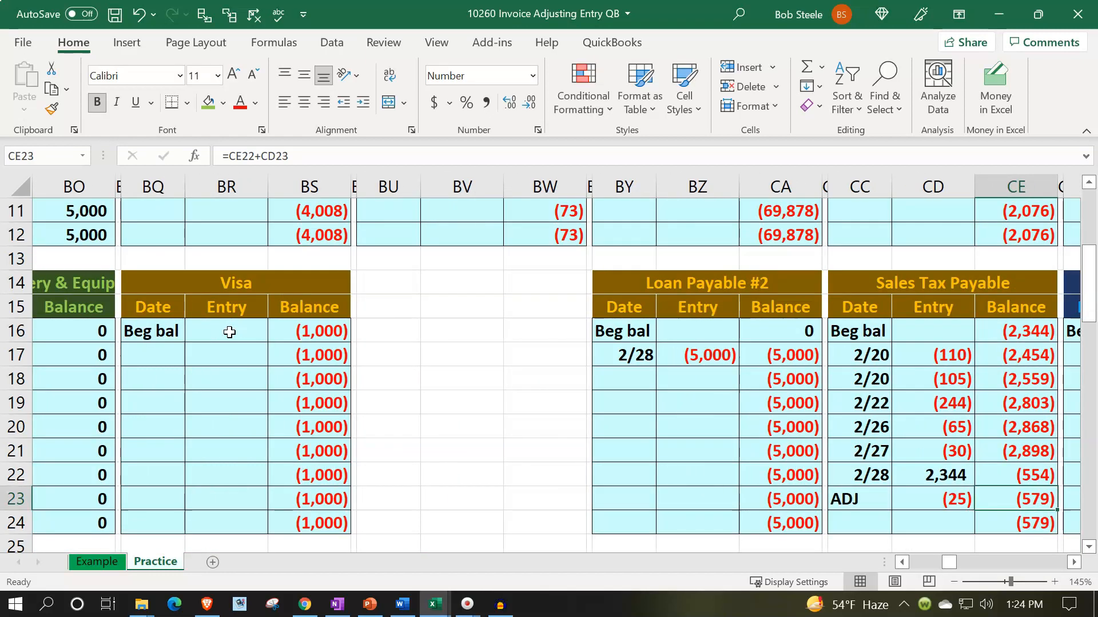
Replace the date of the 525 adjusting entry in BA19 of the Accounts Receivable ledger with Adj
key(Left)
key(Left)
key(Left)
key(Left)
key(Left)
key(Left)
key(Left)
key(Left)
key(Left)
key(Left)
key(Left)
key(Left)
key(Left)
key(Left)
key(Left)
key(Left)
key(Left)
key(Left)
key(Left)
key(Left)
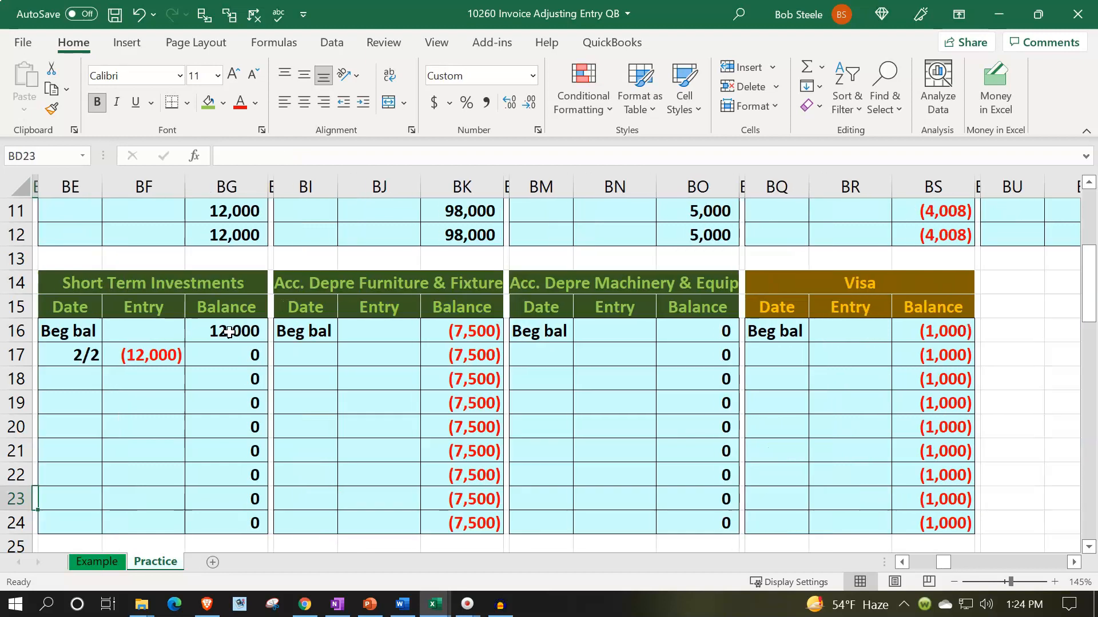
key(Left)
key(Left)
key(Left)
key(Left)
key(Left)
key(Left)
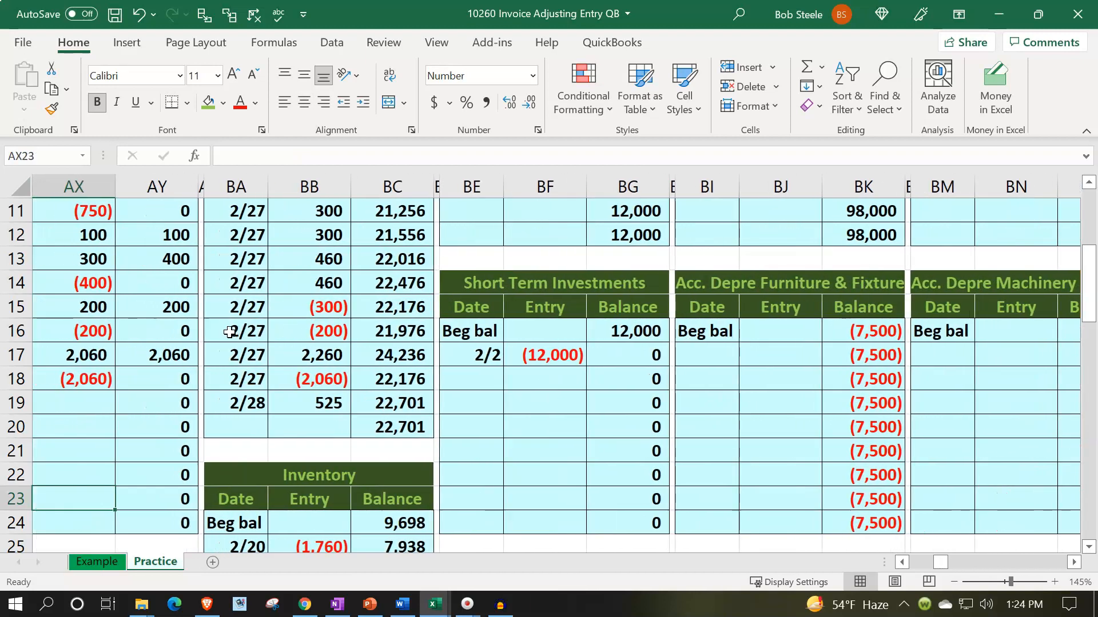
scroll(229, 333, up, 3)
scroll(235, 433, down, 2)
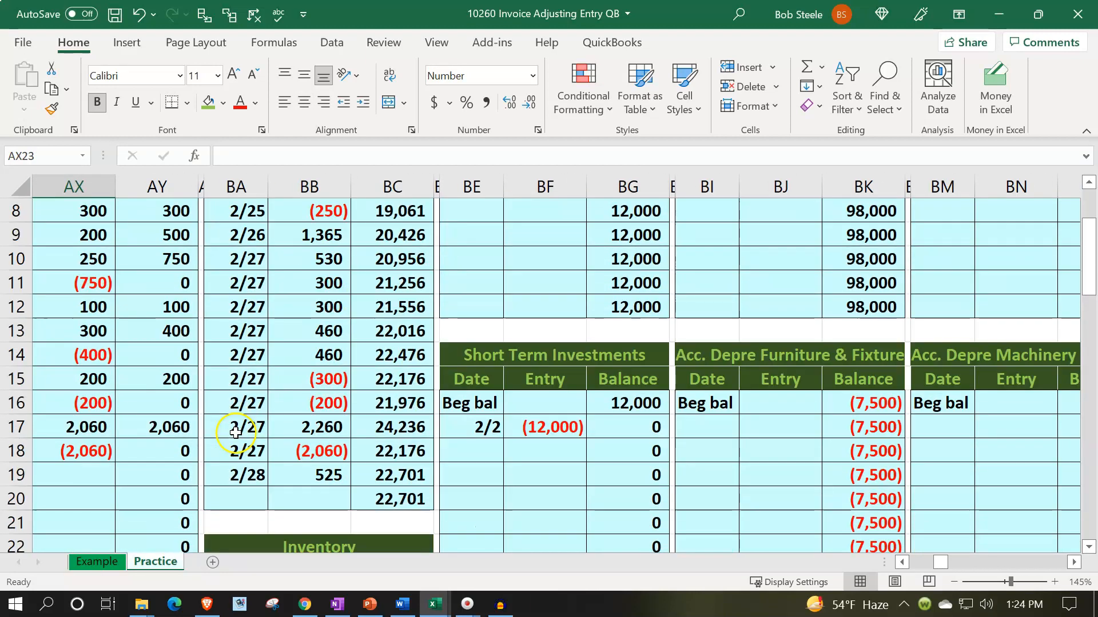
click(244, 477)
text(Adj)
key(Return)
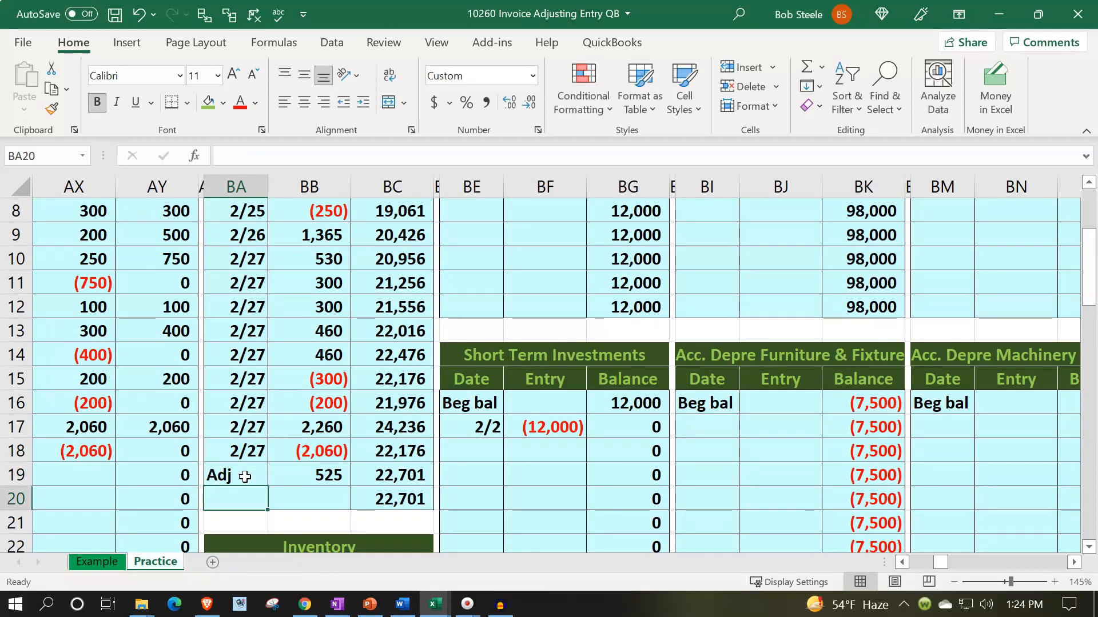
Check the Sales Tax Payable row of the trial balance, including its adjusting entry and adjusted balance
key(Left)
key(Left)
key(Left)
key(Left)
key(Left)
key(Left)
key(Left)
key(Left)
key(Left)
key(Left)
key(Left)
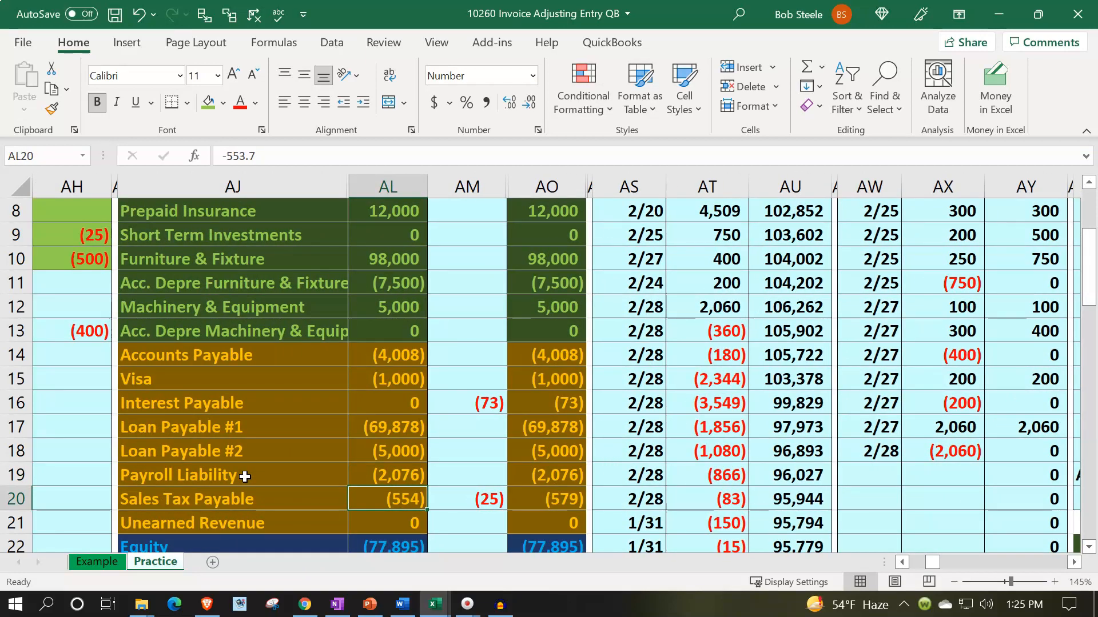
key(Right)
key(Right)
Review the Sales credit line of the 2/28 adjusting entry and locate the Sales account in the trial balance
key(Left)
key(Left)
key(Left)
key(Left)
key(Left)
key(Left)
key(Left)
key(Left)
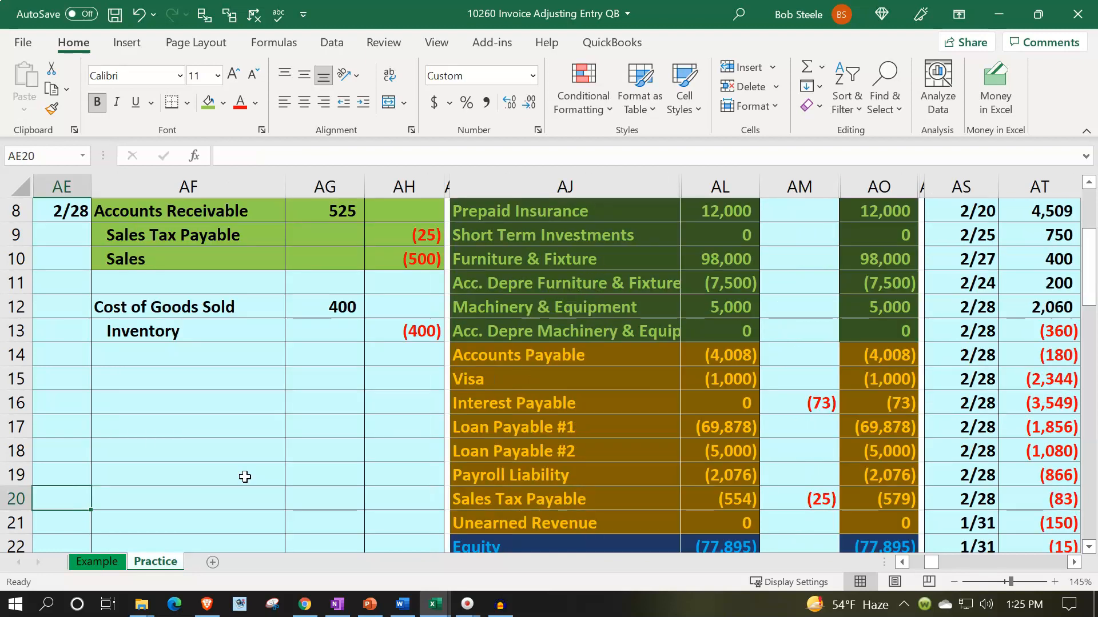
drag(213, 255, 390, 249)
scroll(390, 249, down, 3)
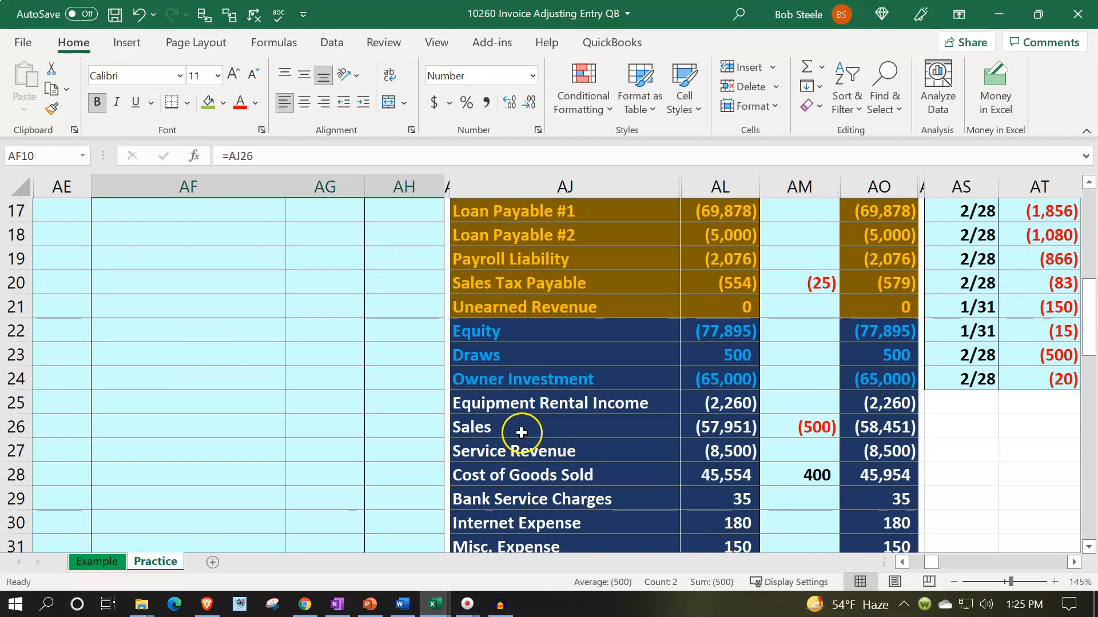
click(519, 429)
Enter Adj as the date in CS10, the first empty line of the Sales general ledger account
scroll(520, 431, up, 5)
click(707, 321)
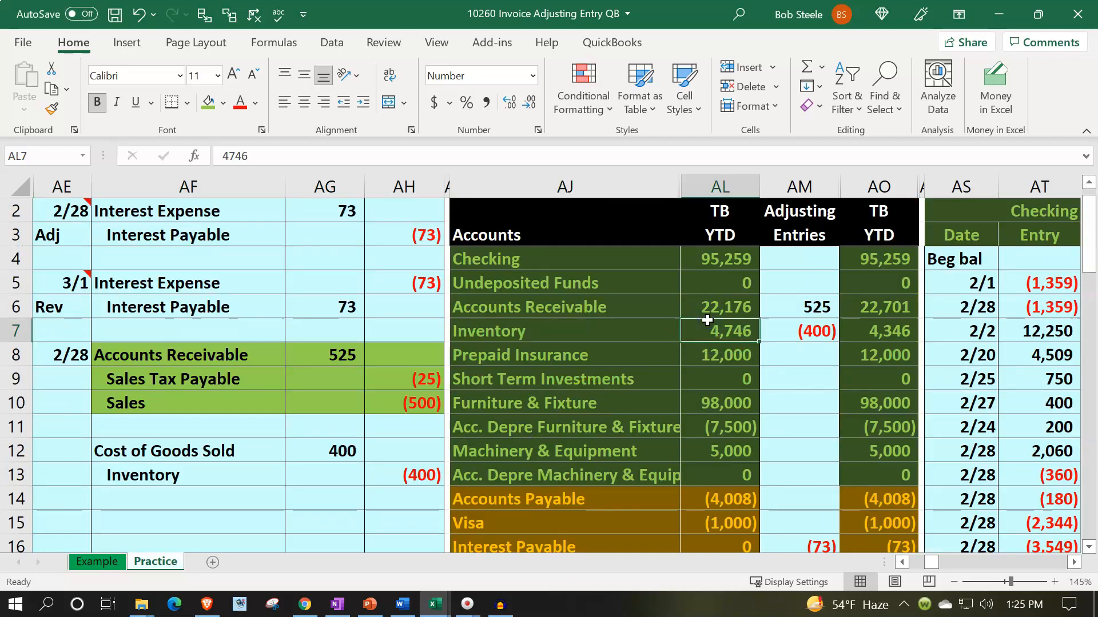
key(Right)
key(Right)
key(Right)
key(Right)
key(Right)
key(Right)
key(Right)
key(Right)
key(Right)
key(Right)
key(Right)
key(Right)
key(Right)
key(Right)
key(Right)
key(Right)
key(Right)
key(Right)
key(Right)
key(Right)
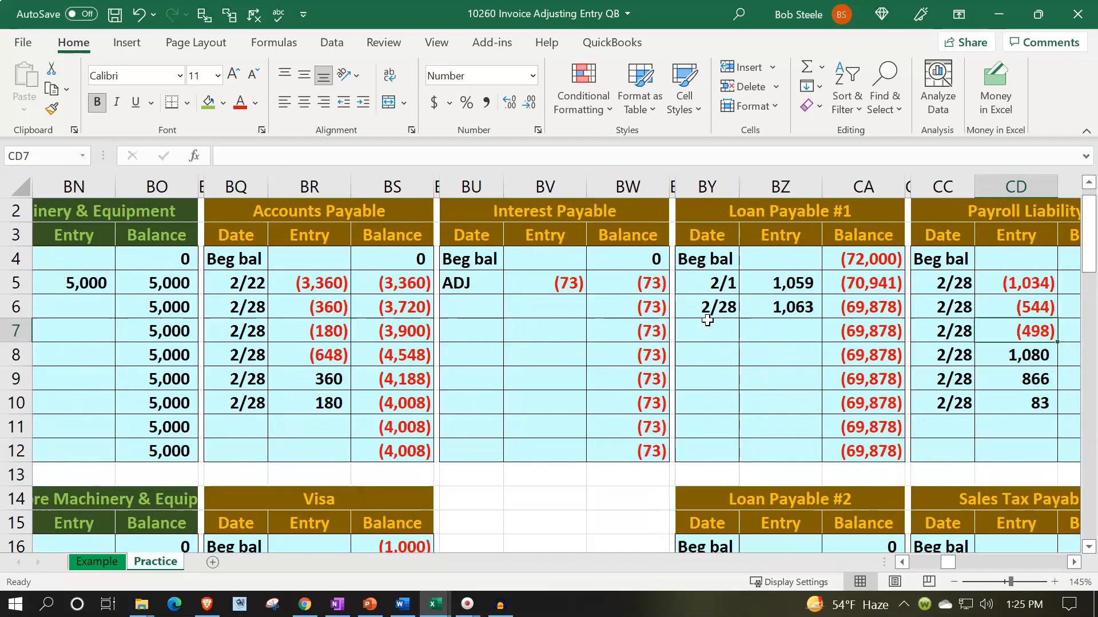
key(Right)
key(Right)
key(Right)
key(Right)
key(Right)
key(Right)
key(Right)
key(Right)
key(Right)
key(Right)
key(Right)
key(Right)
key(Right)
key(Right)
key(Right)
key(Right)
key(Right)
key(Right)
key(Right)
key(Left)
key(Left)
key(Left)
key(Left)
key(Down)
key(Down)
key(Down)
text(A)
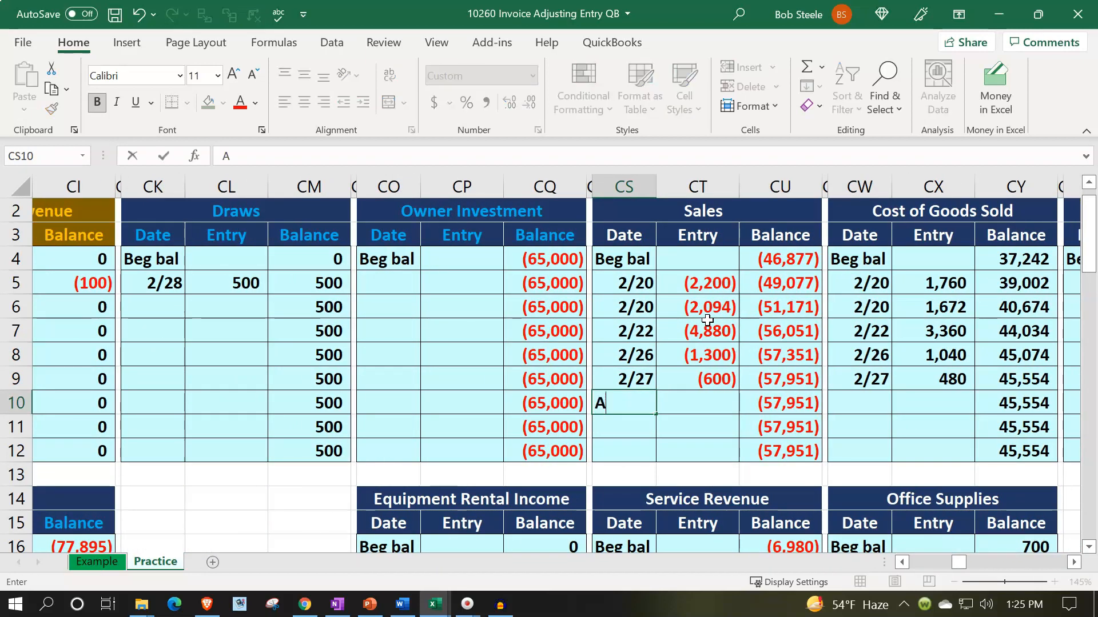
key(Tab)
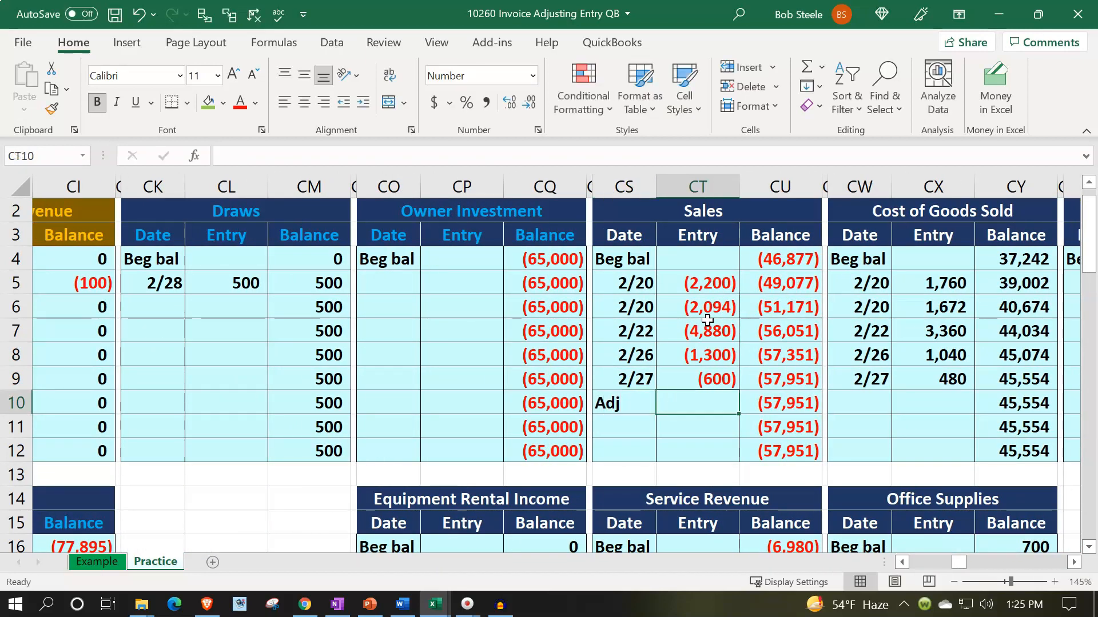
Post the sales credit of the 2/28 adjusting entry to CT10 of the Sales ledger account with the formula =AH10
text(=)
key(Left)
key(Left)
key(Left)
key(Left)
key(Left)
key(Left)
key(Left)
key(Left)
key(Left)
key(Left)
key(Left)
key(Left)
key(Left)
key(Left)
key(Left)
key(Left)
key(Left)
key(Left)
key(Left)
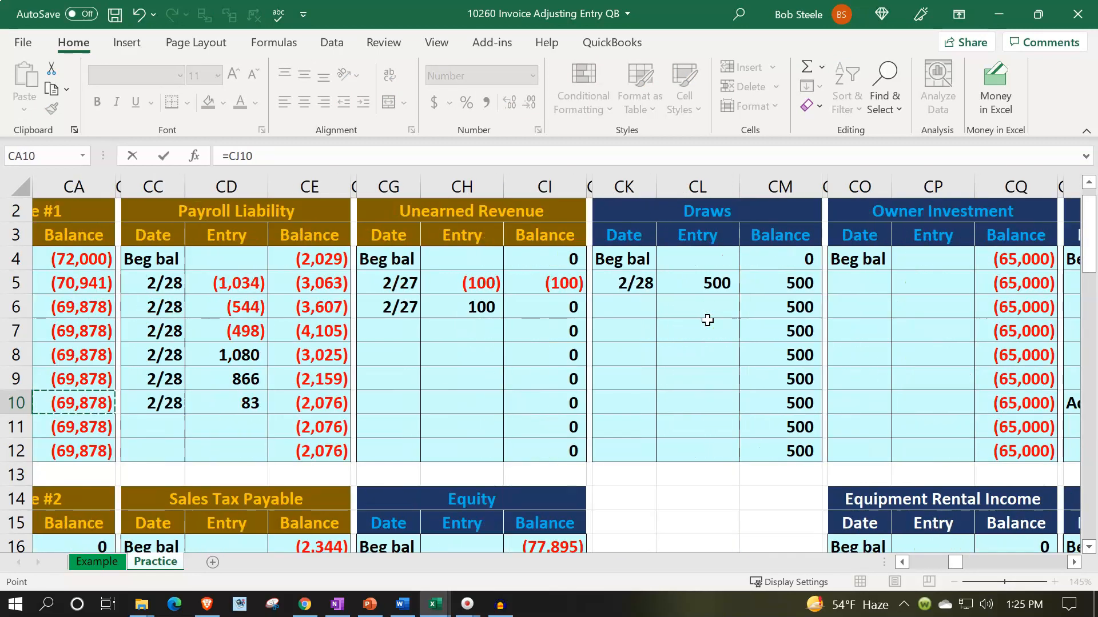
key(Left)
key(Left)
key(Left)
key(Left)
key(Left)
key(Left)
key(Left)
key(Left)
key(Left)
key(Left)
key(Left)
key(Left)
key(Left)
key(Left)
key(Left)
key(Left)
key(Left)
key(Left)
key(Left)
key(Left)
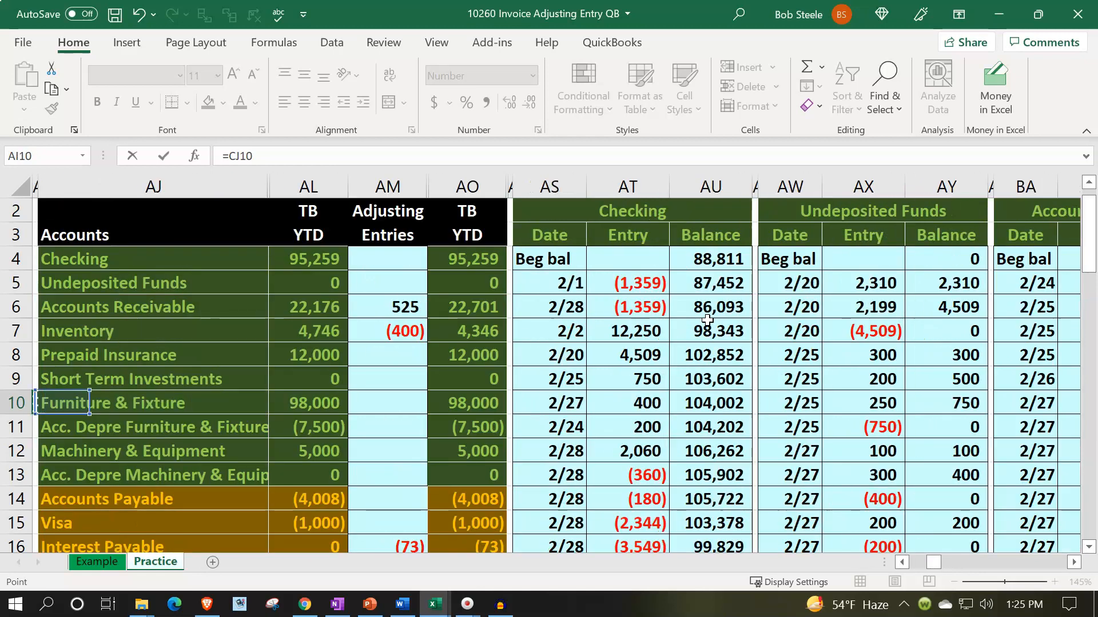
key(Left)
key(Left)
key(Left)
key(Left)
key(Right)
key(Right)
key(Right)
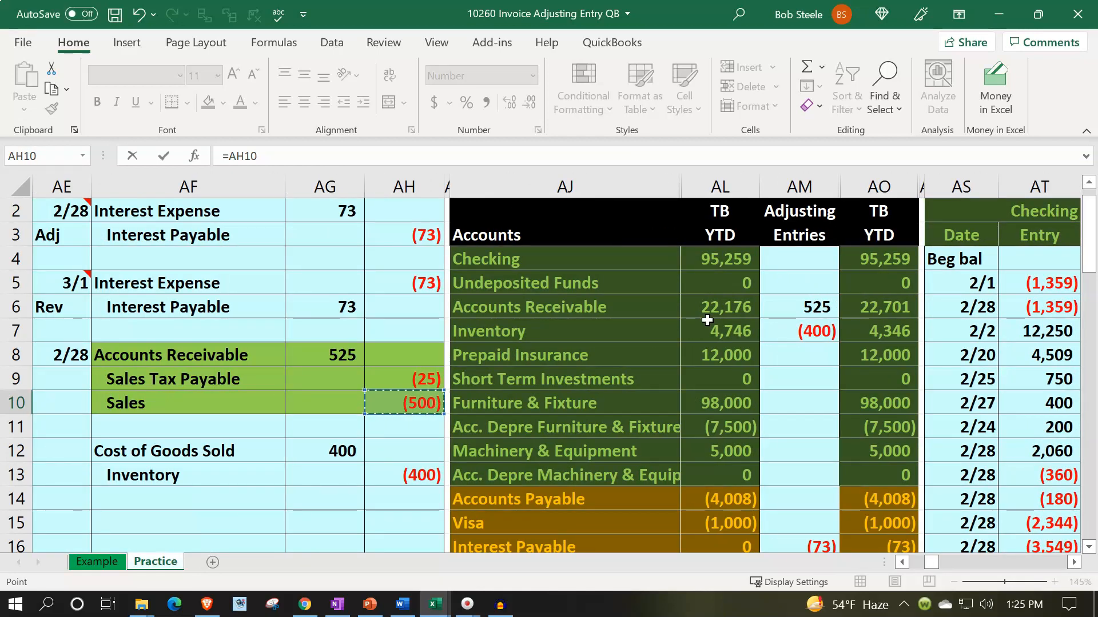
key(Return)
Compare the Sales ledger account's ending balance with the adjusted balance in the Sales row of the trial balance
key(Right)
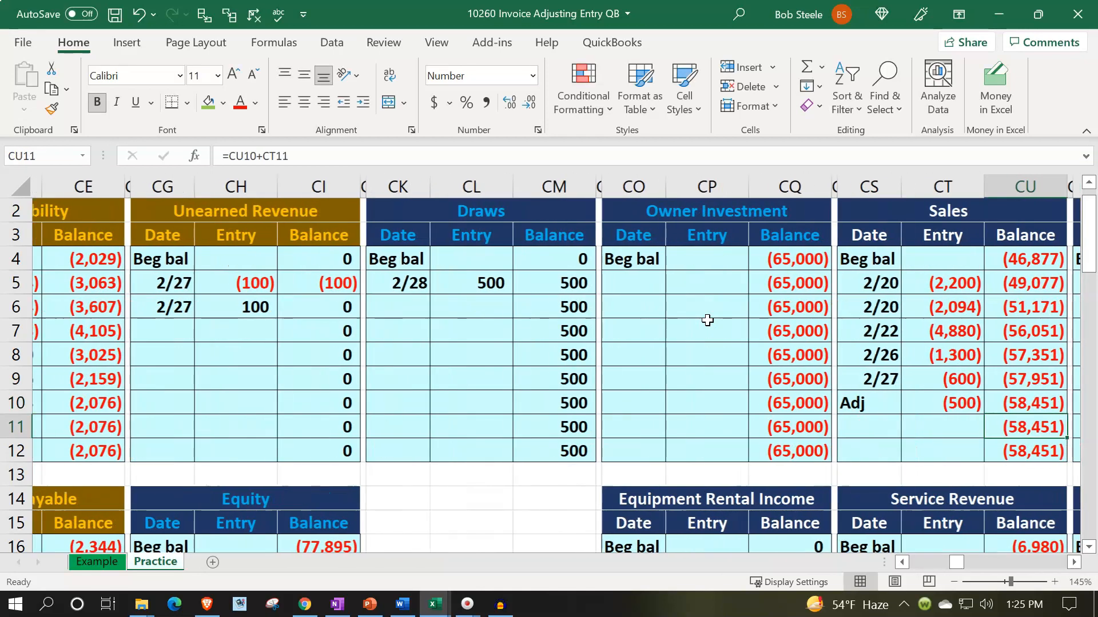
key(Up)
key(Up)
key(Down)
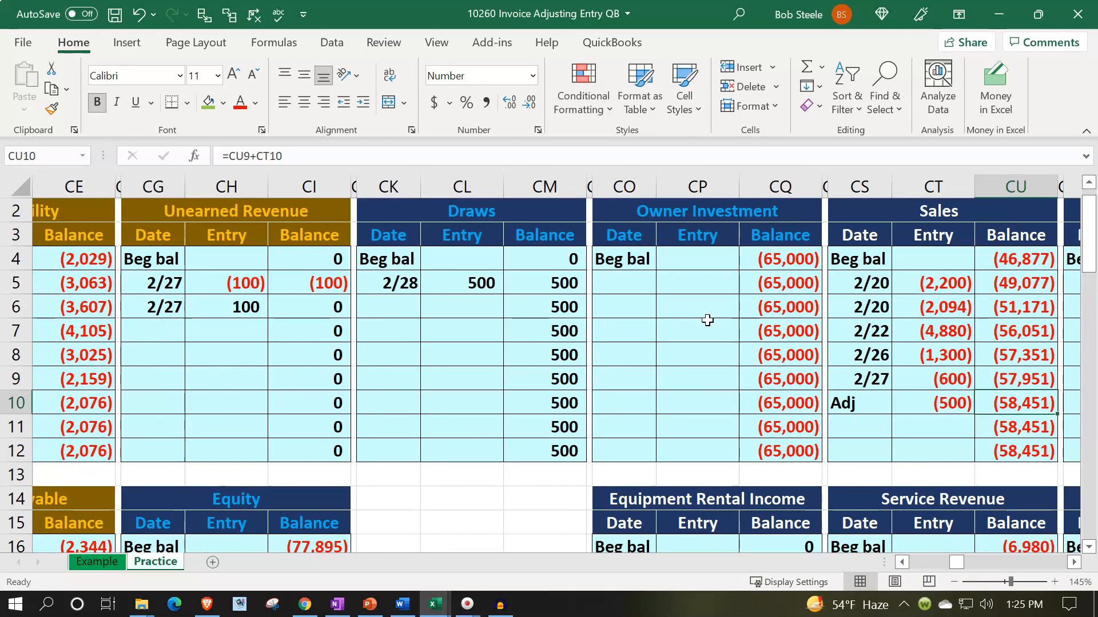
key(Left)
key(Left)
key(Left)
key(Left)
key(Left)
key(Left)
key(Left)
key(Left)
key(Left)
key(Left)
key(Left)
key(Left)
key(Left)
key(Left)
key(Left)
key(Left)
key(Left)
key(Left)
key(Left)
key(Left)
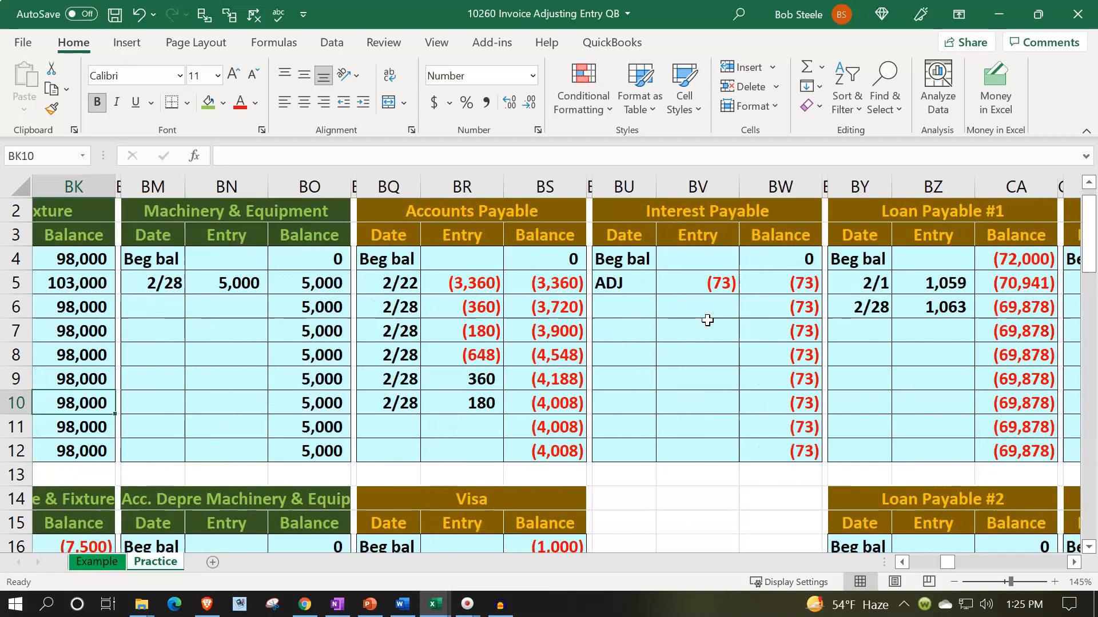
key(Left)
key(Left)
key(Left)
key(Left)
key(Left)
key(Left)
key(Left)
key(Left)
key(Left)
key(Left)
key(Left)
key(Left)
key(Left)
key(Left)
key(Left)
key(Left)
key(Left)
key(Left)
key(Left)
key(Left)
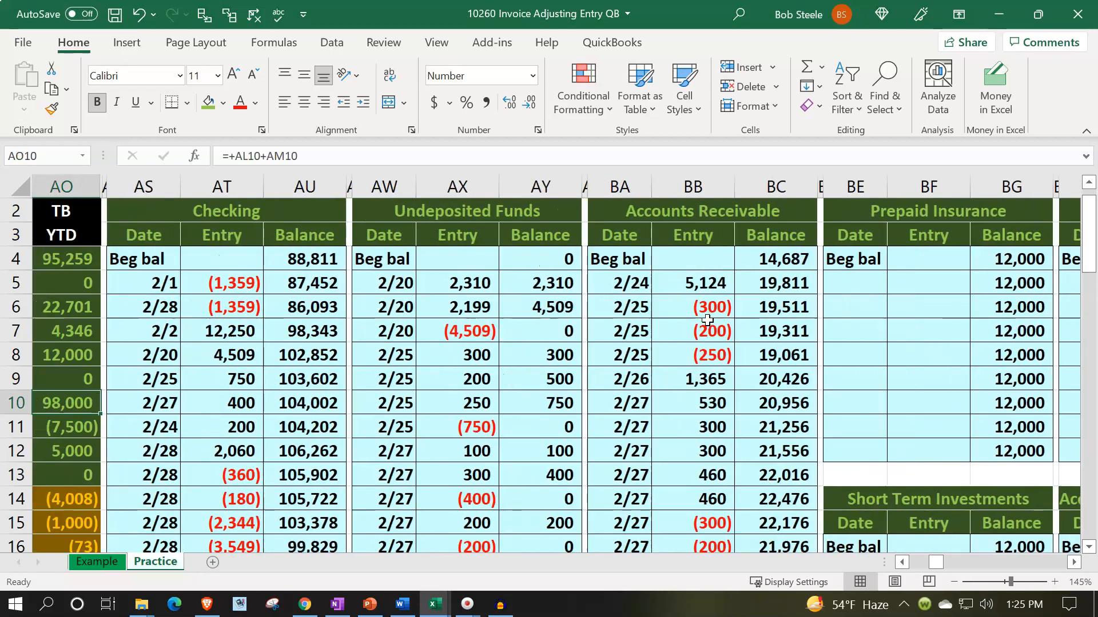
key(Left)
key(Left)
key(Left)
key(Left)
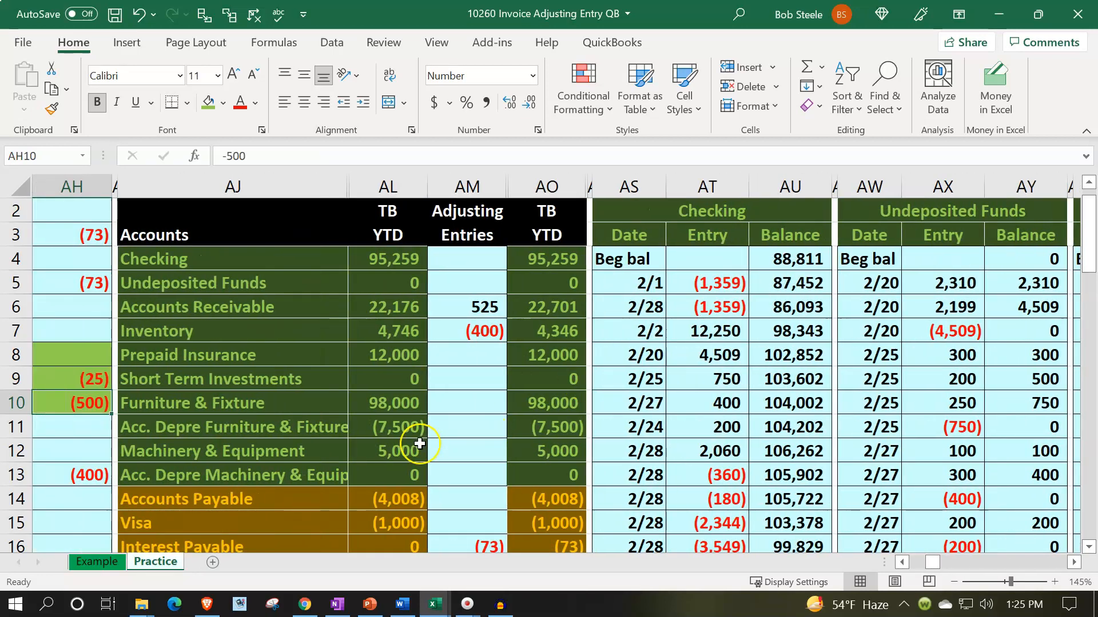
scroll(420, 443, down, 5)
click(532, 421)
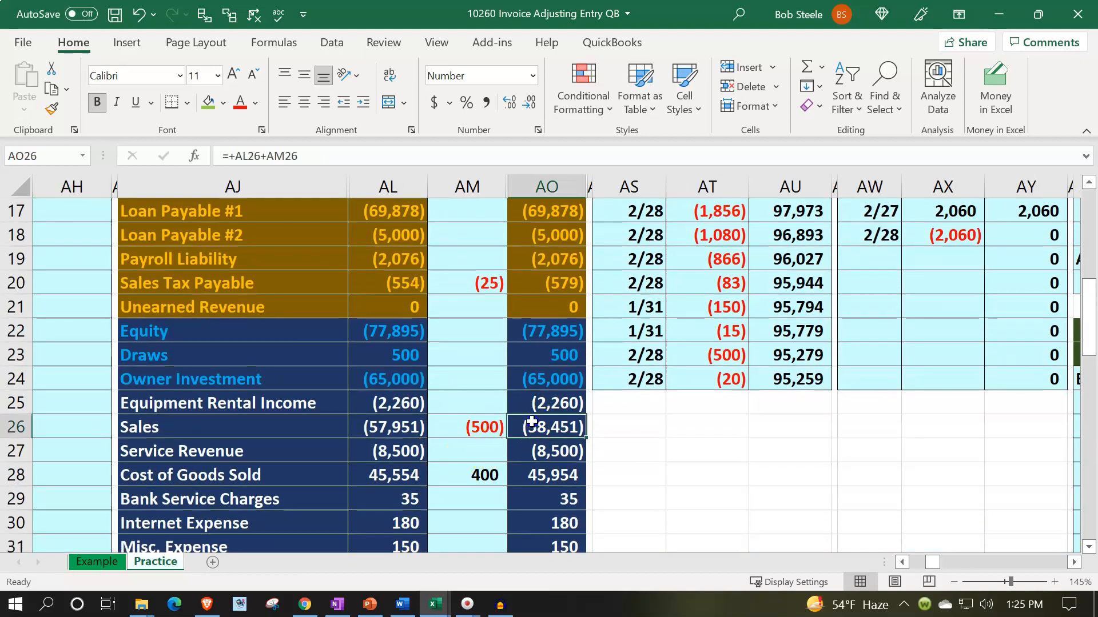
key(Left)
key(Left)
key(Left)
key(Left)
key(Left)
key(Left)
key(Left)
key(Left)
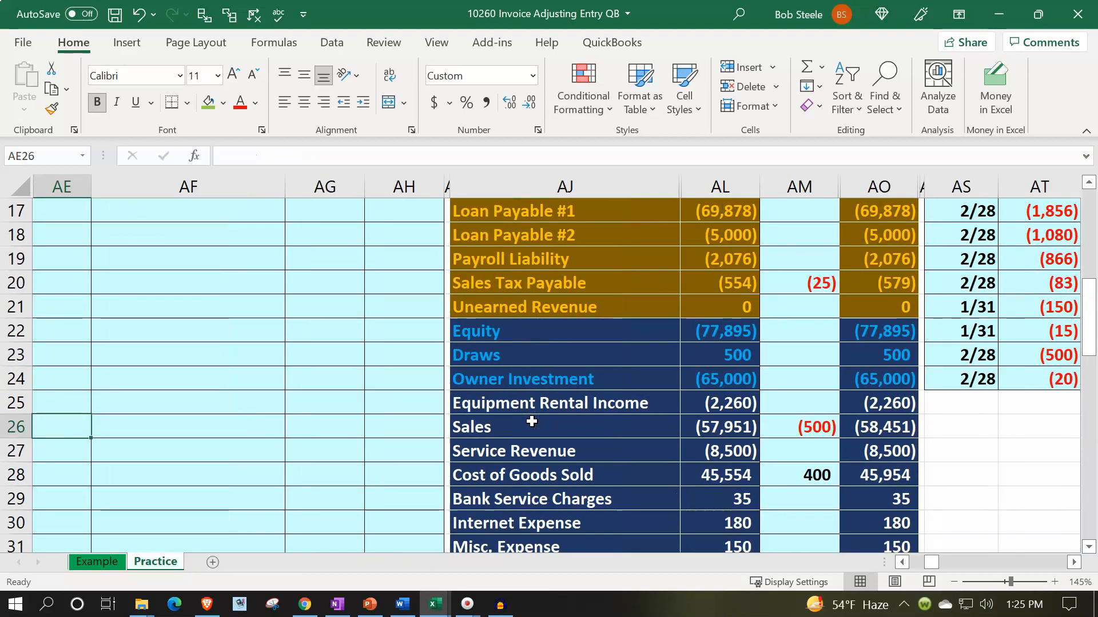
Change the fill of AF8:AH10, the posted Accounts Receivable, Sales Tax Payable and Sales lines, from green to standard light blue
scroll(430, 399, up, 4)
drag(156, 285, 409, 330)
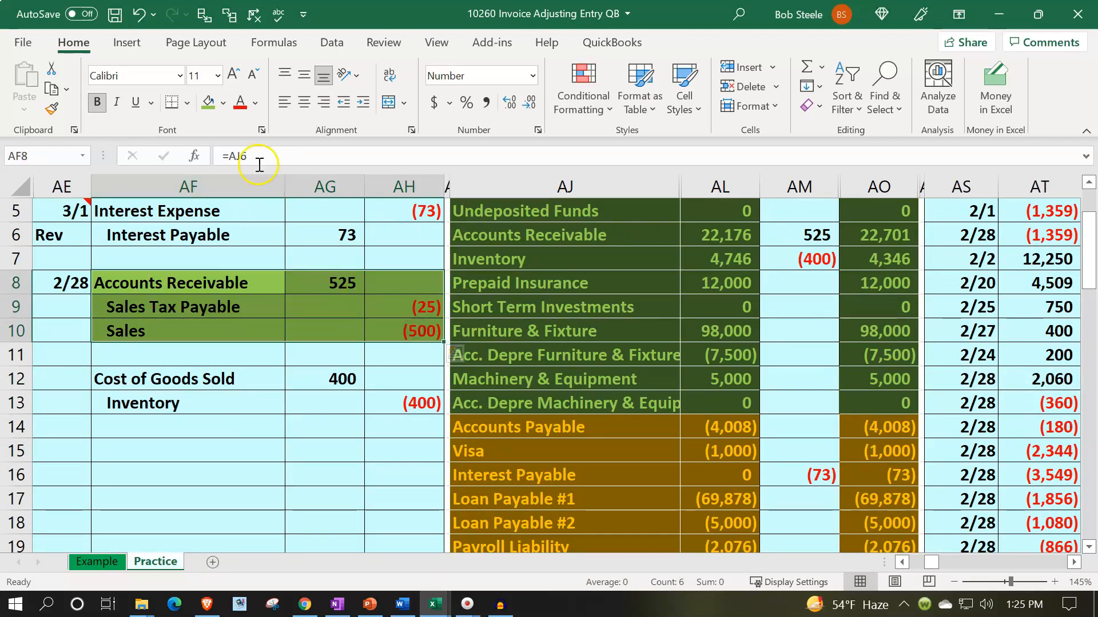
click(224, 104)
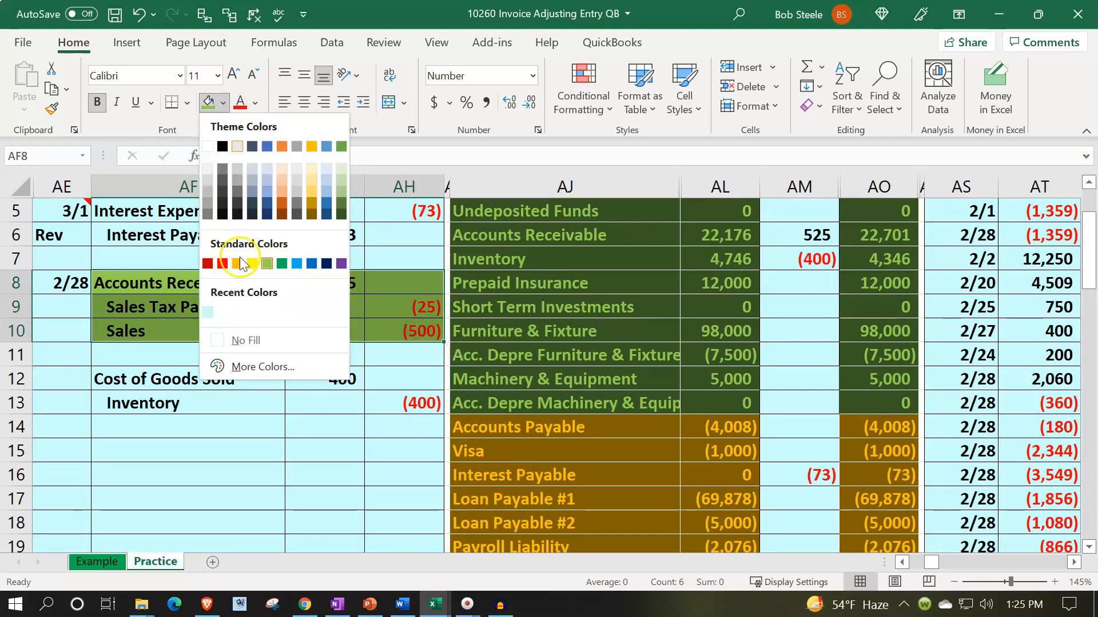
click(240, 366)
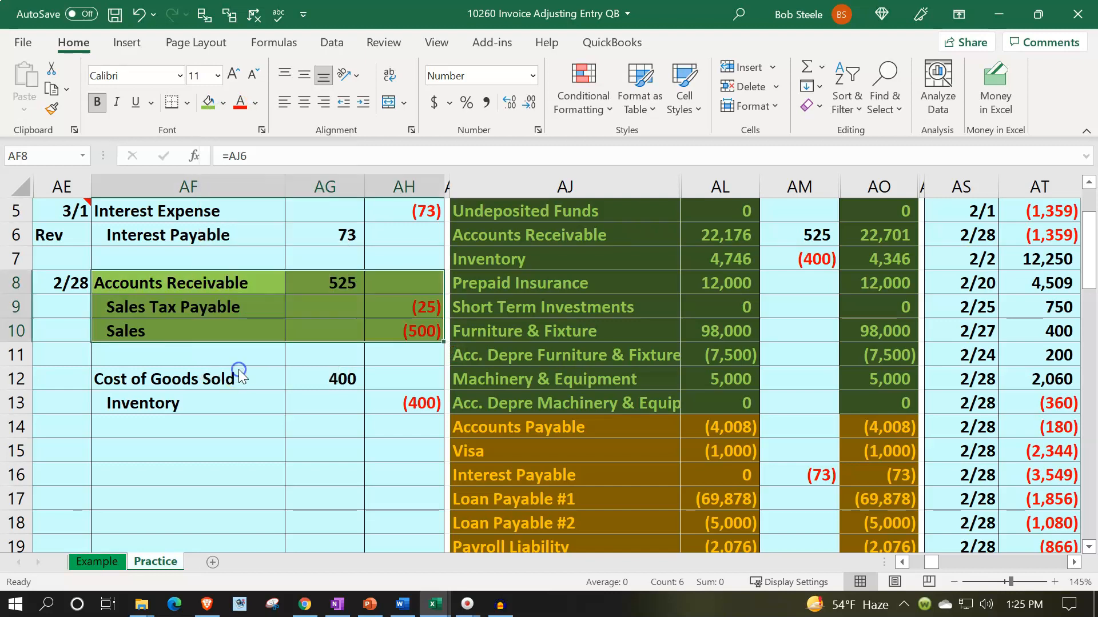
click(242, 204)
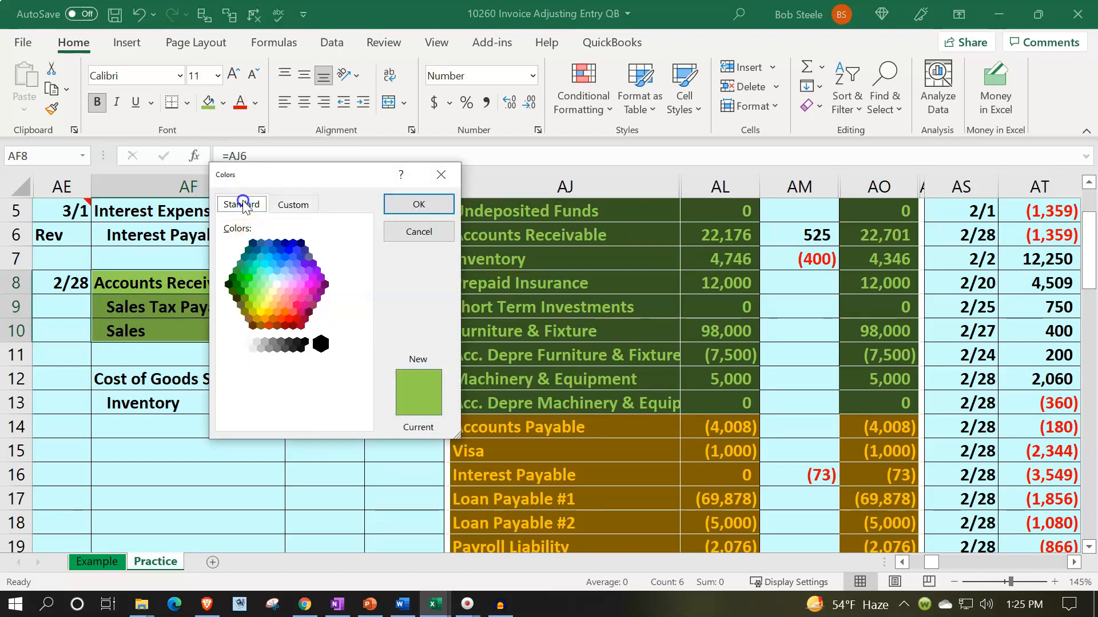
click(273, 283)
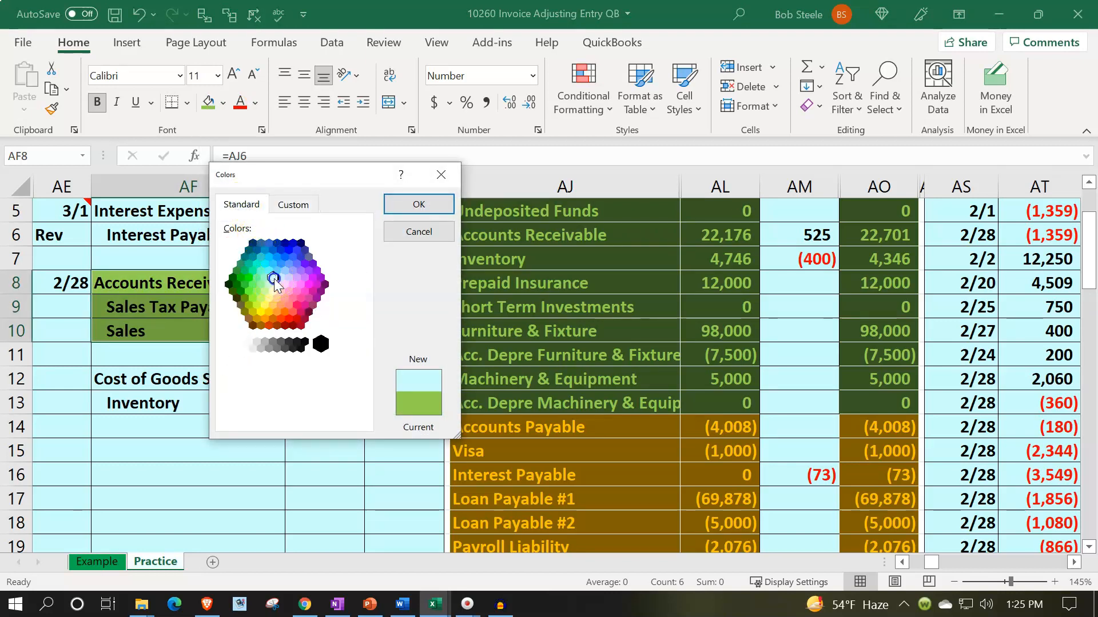
click(417, 207)
Review the Cost of Goods Sold debit line of the adjusting entry and locate that account in the trial balance
drag(281, 374, 303, 382)
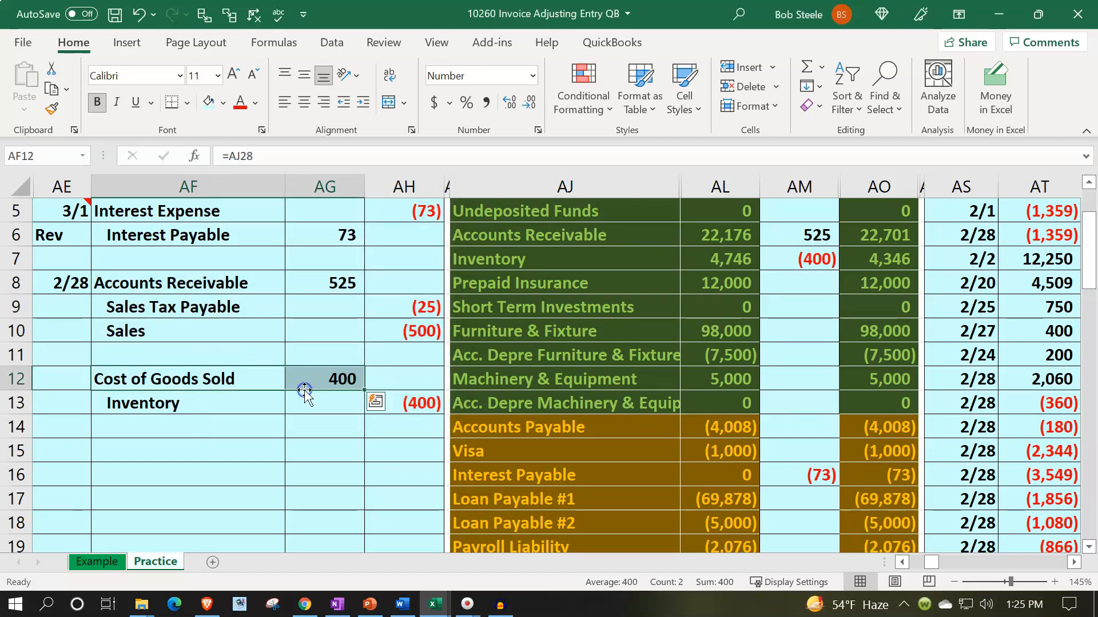
scroll(304, 389, down, 1)
scroll(304, 390, down, 4)
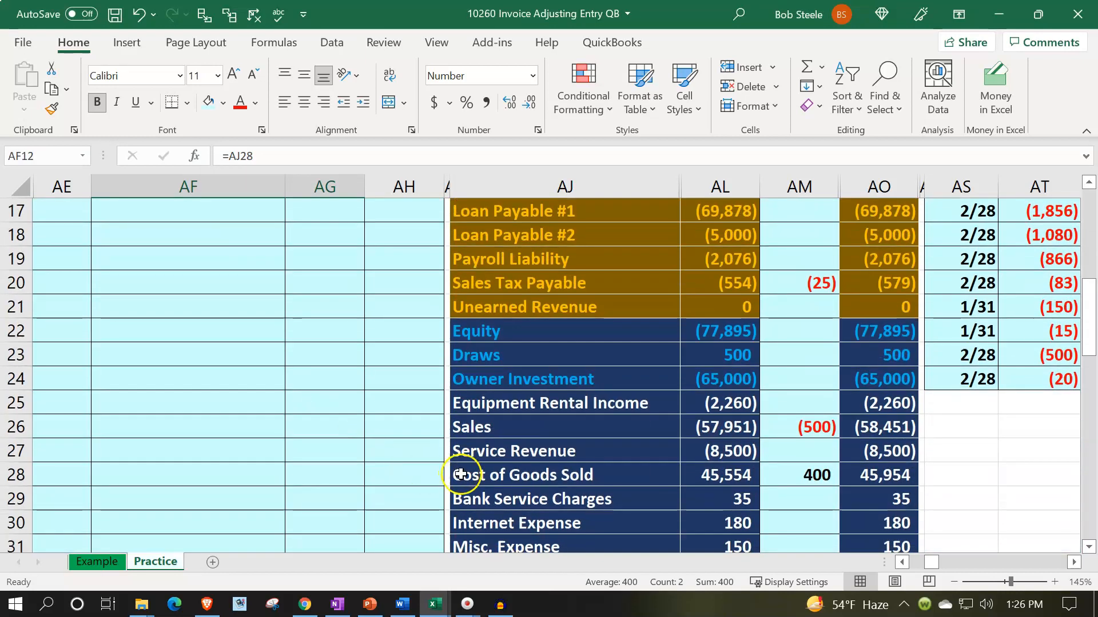
scroll(640, 250, up, 5)
Label the next open row of the Cost of Goods Sold ledger account, CW10, as Adj
click(642, 251)
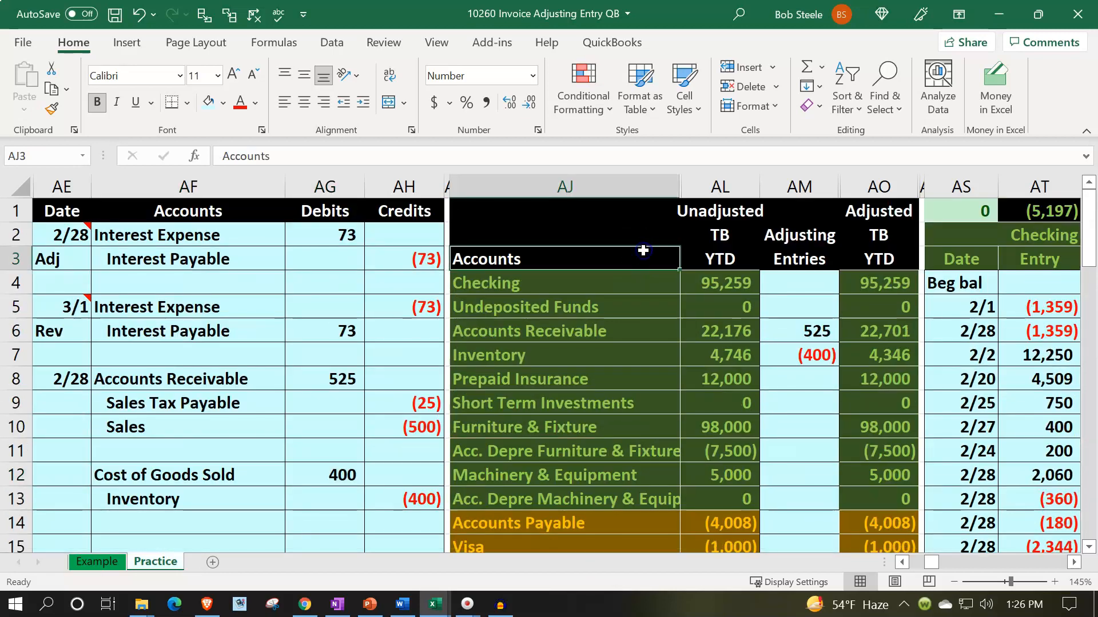
key(Right)
key(Right)
key(Right)
key(Right)
key(Right)
key(Right)
key(Right)
key(Right)
key(Right)
key(Right)
key(Right)
key(Right)
key(Right)
key(Right)
key(Right)
key(Right)
key(Right)
key(Right)
key(Right)
key(Right)
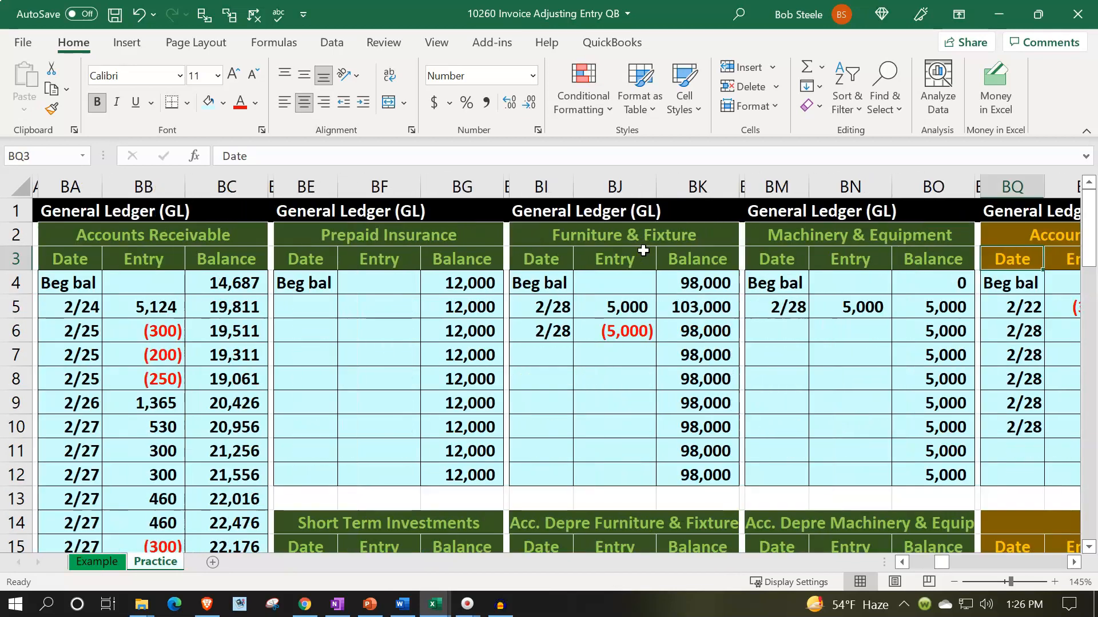
key(Right)
key(Right)
key(Right)
key(Right)
key(Right)
key(Right)
key(Right)
key(Right)
key(Right)
key(Right)
key(Right)
key(Right)
key(Right)
key(Right)
key(Right)
key(Right)
key(Right)
key(Right)
key(Right)
key(Right)
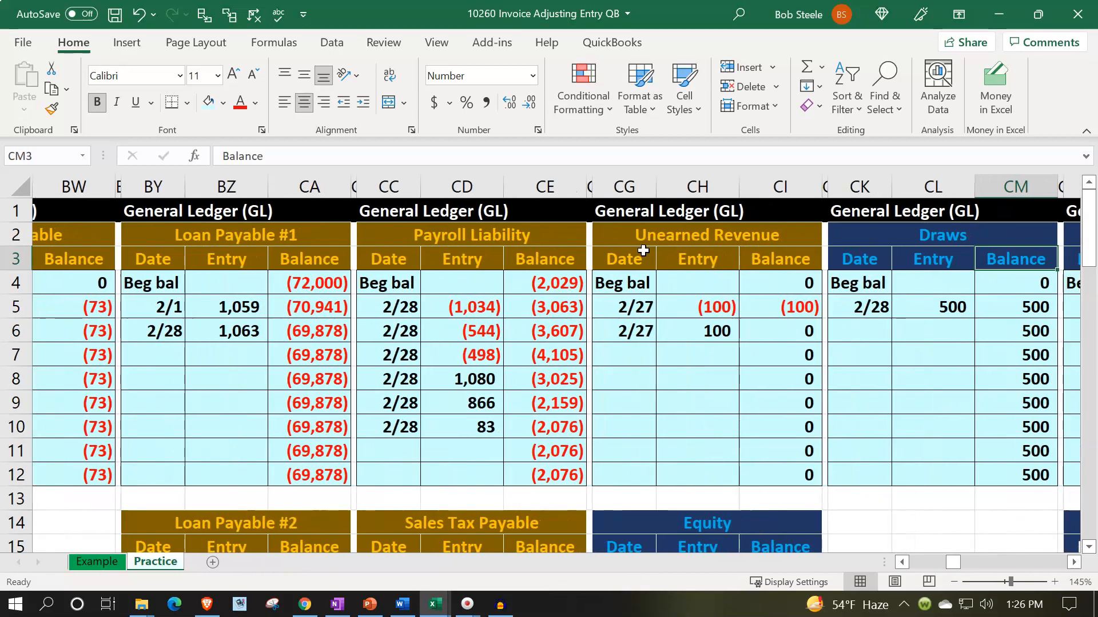
key(Right)
key(Right)
key(Right)
key(Down)
key(Down)
key(Down)
key(Down)
key(Down)
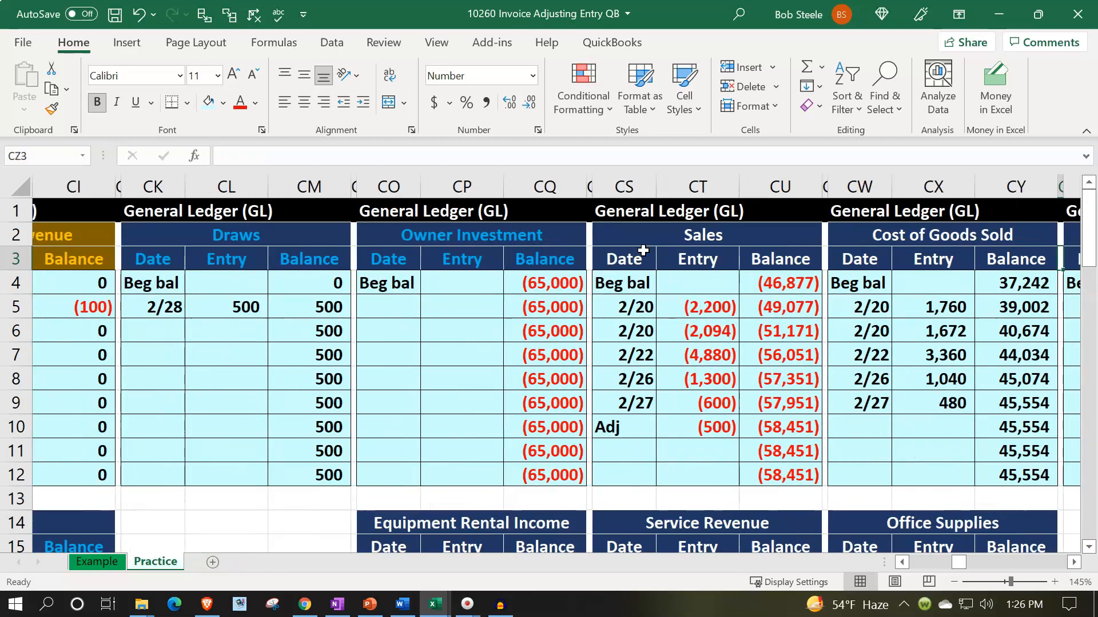
key(Left)
key(Down)
key(Down)
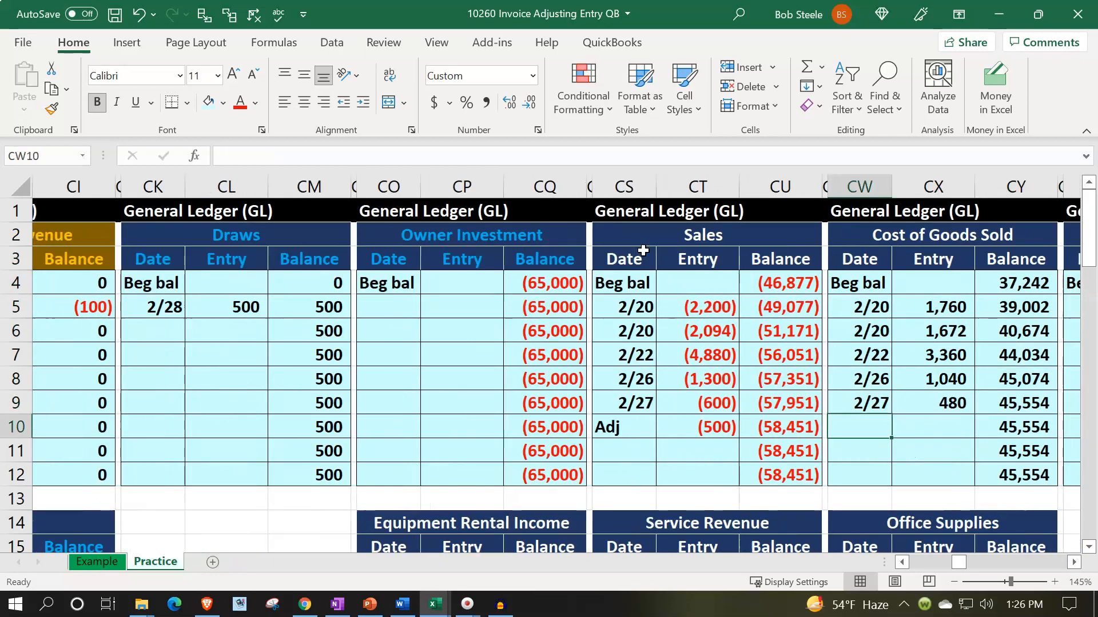
text(C)
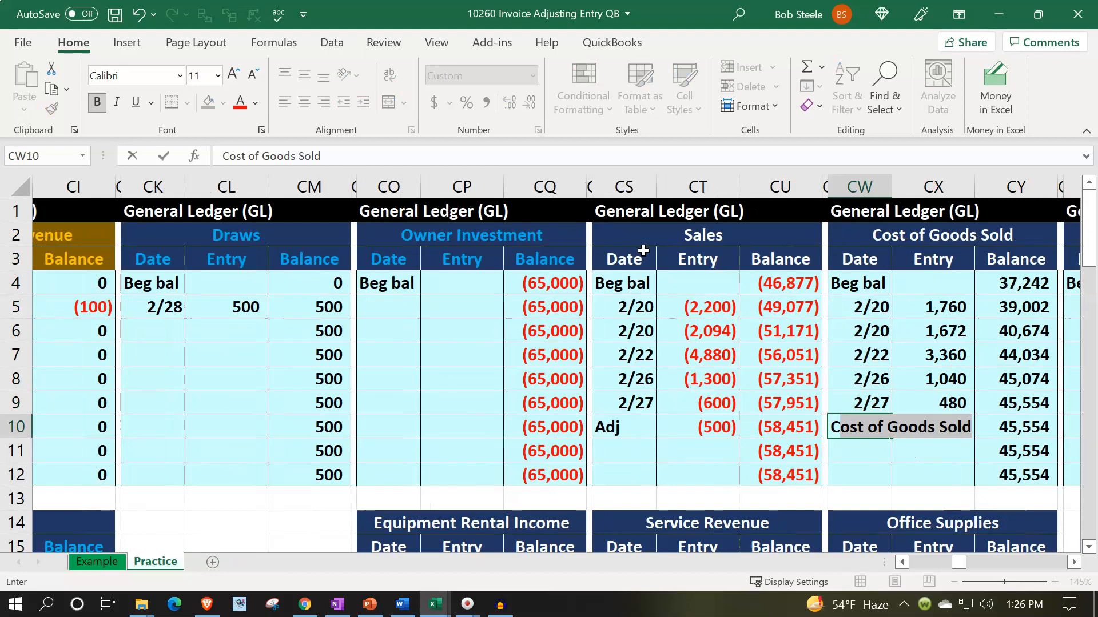
key(BackSpace)
key(BackSpace)
text(Adj)
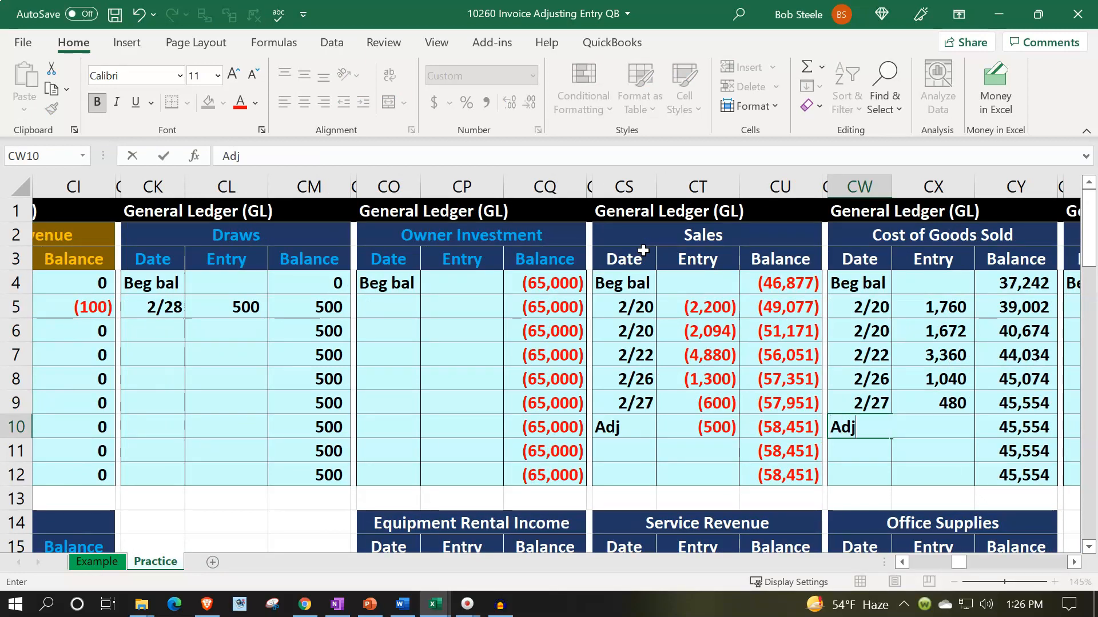
key(Tab)
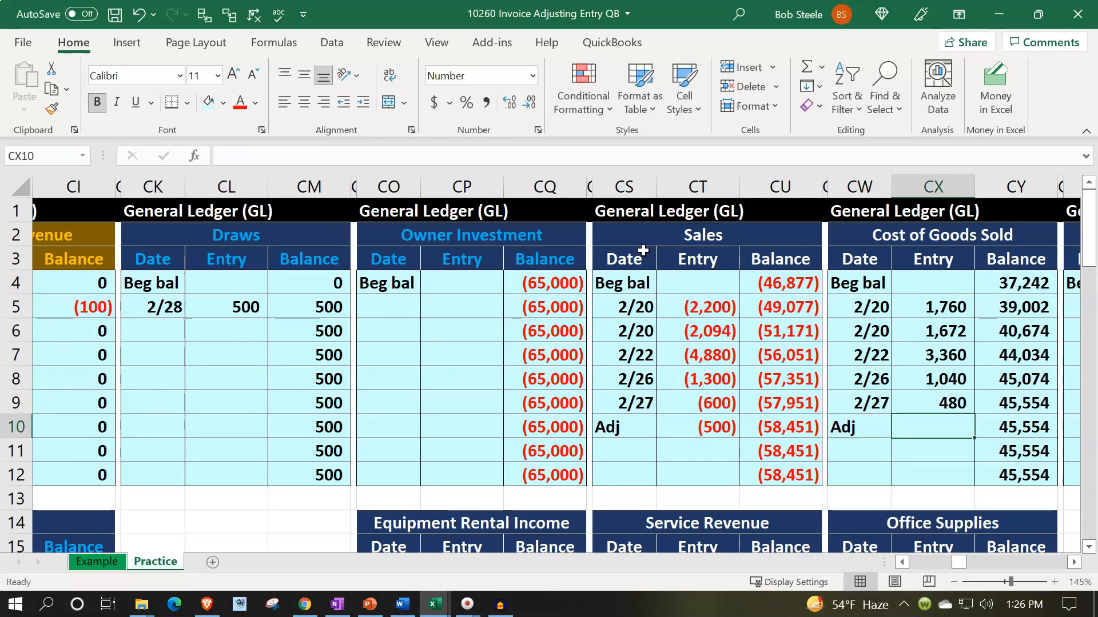
Post the Cost of Goods Sold debit of the adjusting entry to CX10 with a formula linked to AG12
text(=)
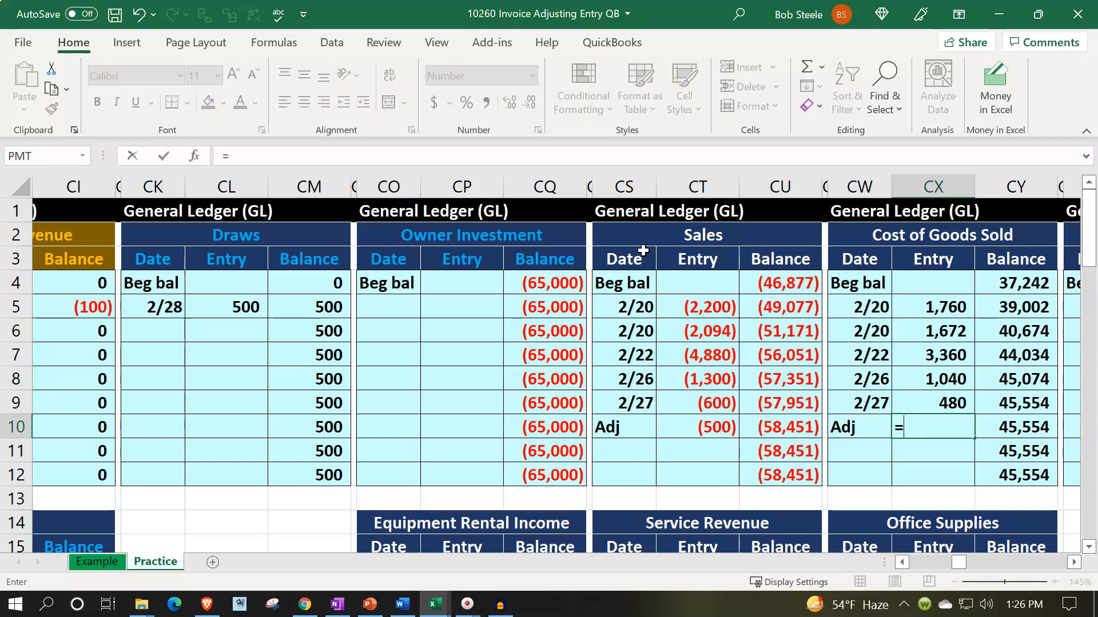
key(Left)
key(Left)
key(Left)
key(Left)
key(Left)
key(Left)
key(Left)
key(Left)
key(Left)
key(Left)
key(Left)
key(Left)
key(Left)
key(Left)
key(Left)
key(Left)
key(Left)
key(Left)
key(Left)
key(Left)
key(Left)
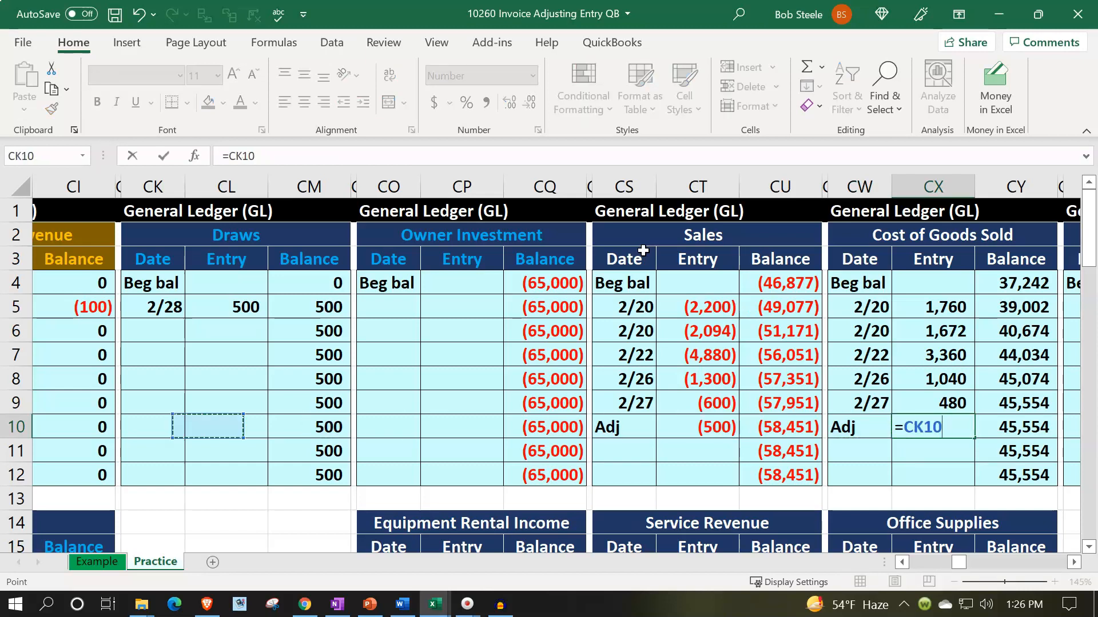
key(Left)
key(Left)
key(Left)
key(Left)
key(Left)
key(Left)
key(Left)
key(Left)
key(Left)
key(Left)
key(Left)
key(Left)
key(Left)
key(Left)
key(Left)
key(Left)
key(Left)
key(Left)
key(Left)
key(Left)
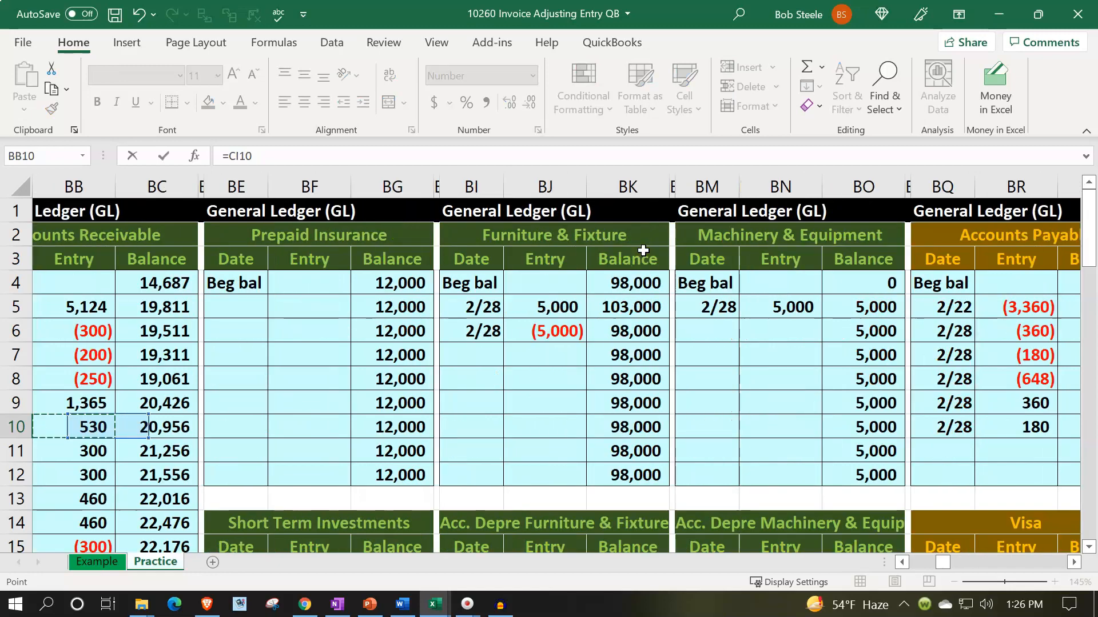
key(Down)
key(Down)
key(Right)
key(Right)
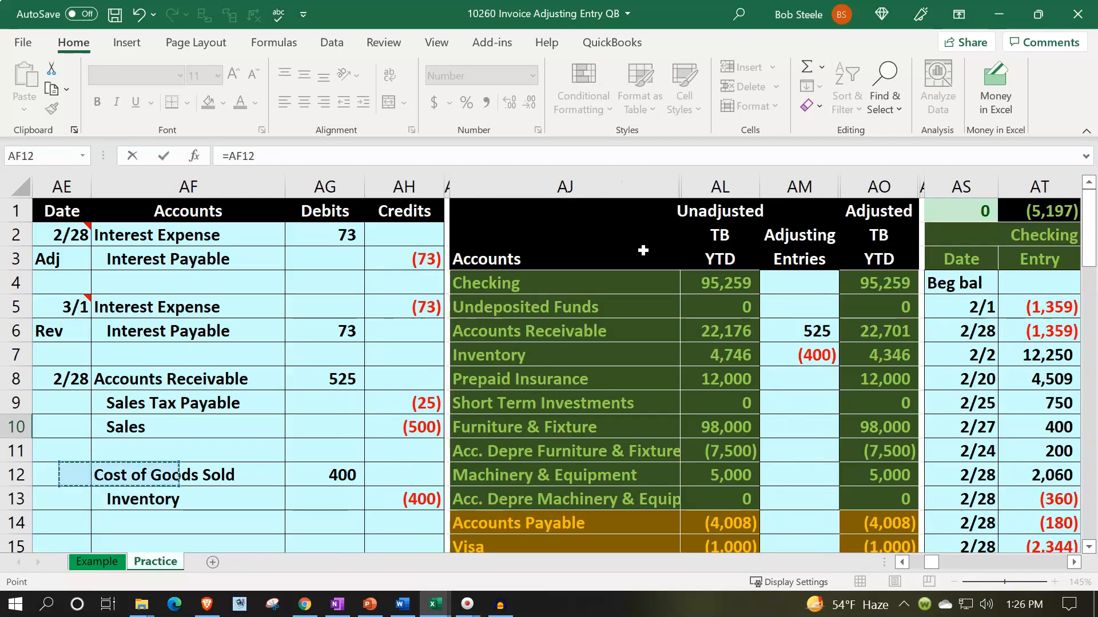
key(Return)
Compare the Cost of Goods Sold ledger account's ending balance with the adjusted balance in its trial balance row
key(Right)
key(Right)
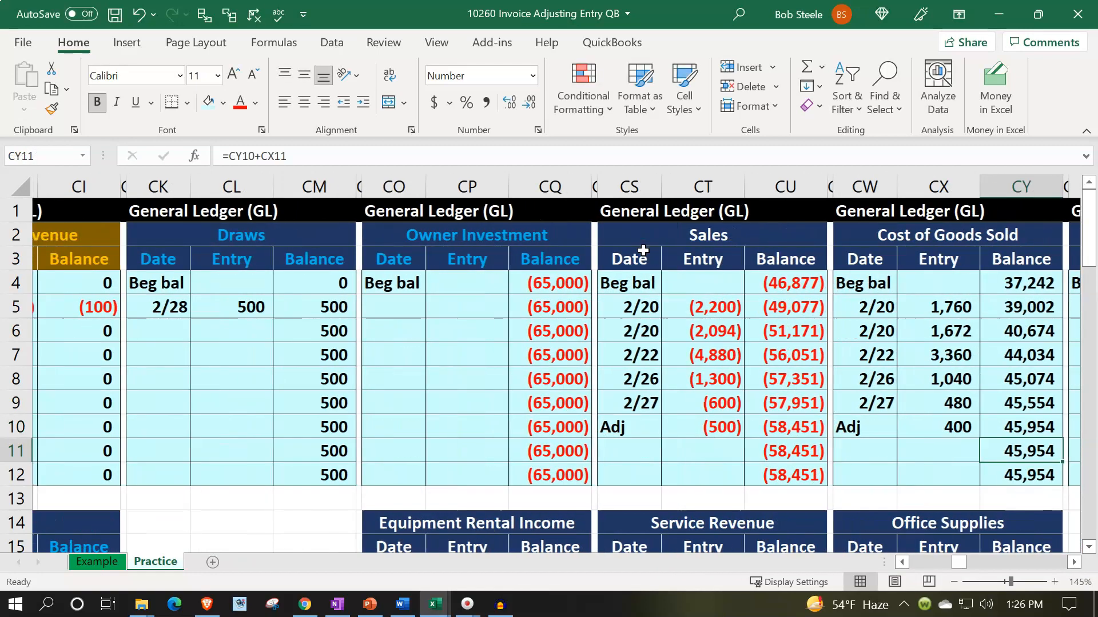
key(Up)
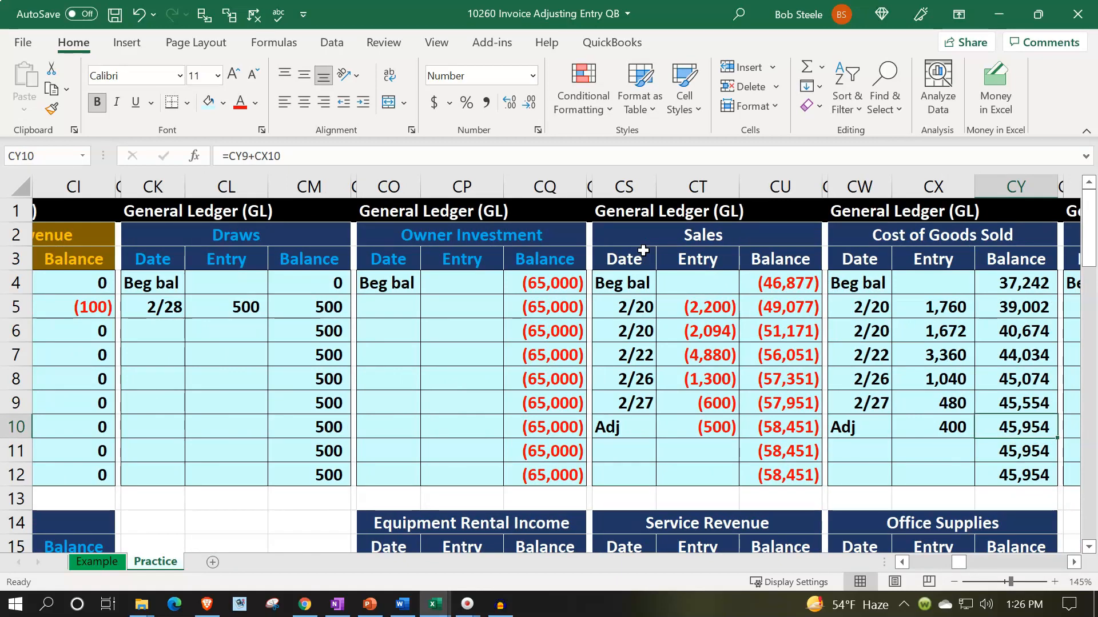
key(Left)
key(Left)
key(Left)
key(Left)
key(Left)
key(Left)
key(Left)
key(Left)
key(Left)
key(Left)
key(Left)
key(Left)
key(Left)
key(Left)
key(Left)
key(Left)
key(Left)
key(Left)
key(Left)
key(Left)
key(Left)
key(Left)
key(Left)
key(Left)
key(Left)
key(Left)
key(Left)
key(Left)
key(Left)
key(Left)
key(Left)
key(Left)
key(Left)
key(Left)
key(Left)
key(Left)
key(Left)
key(Left)
key(Left)
key(Left)
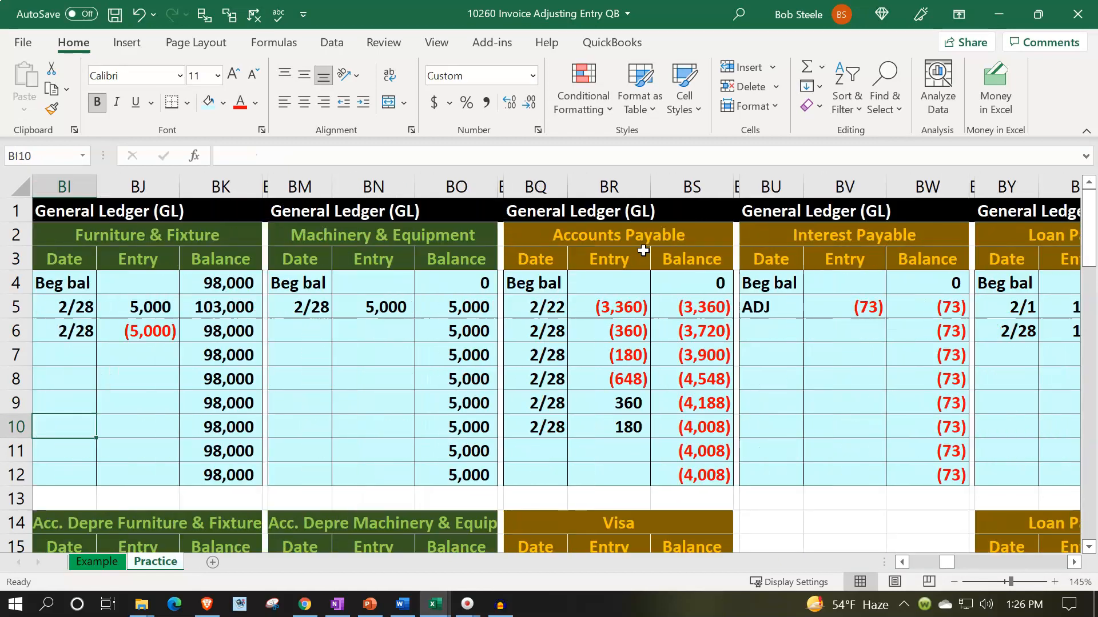
key(Left)
key(Left)
key(Left)
key(Left)
key(Left)
key(Left)
key(Left)
key(Left)
key(Left)
key(Left)
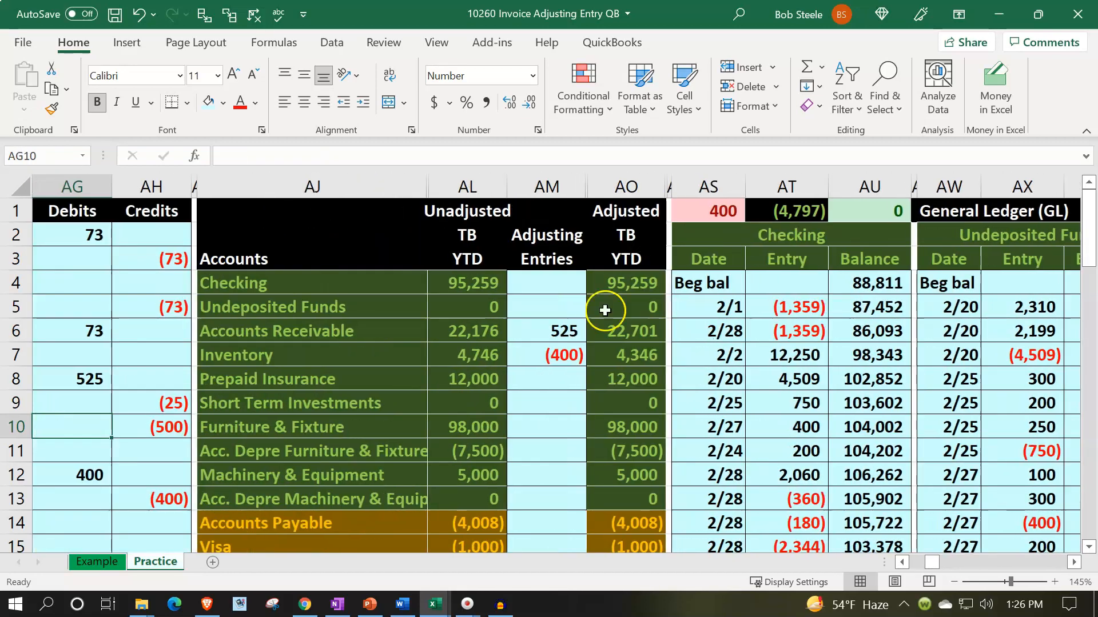
scroll(572, 343, down, 7)
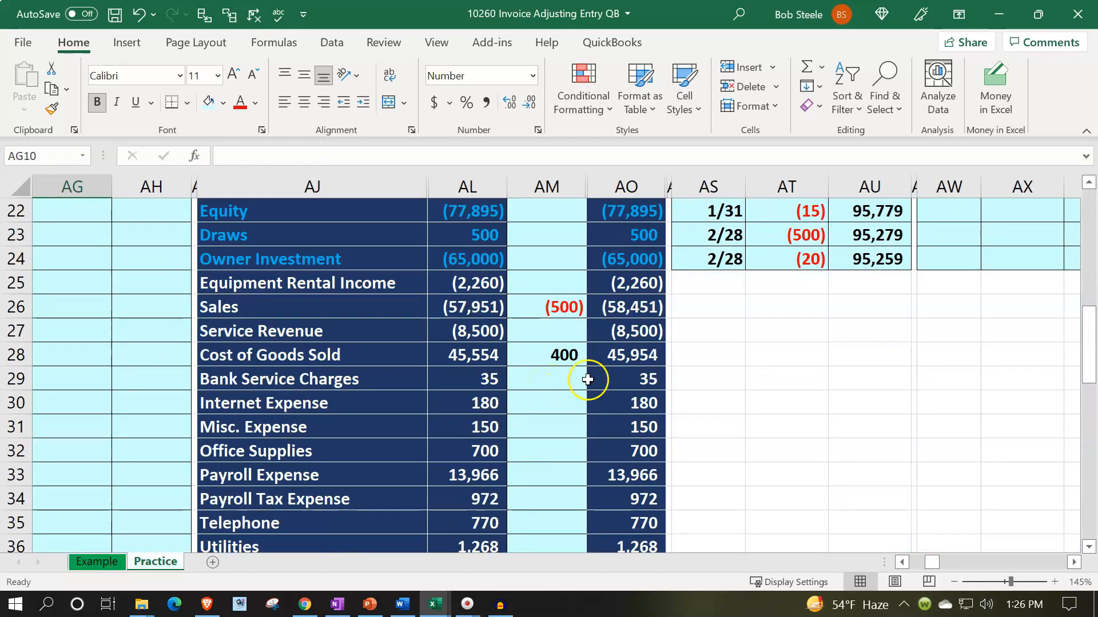
Review the Inventory credit line of the adjusting entry in row 13 and locate that account in the trial balance
click(607, 358)
key(Left)
key(Left)
key(Left)
key(Left)
key(Left)
key(Left)
key(Left)
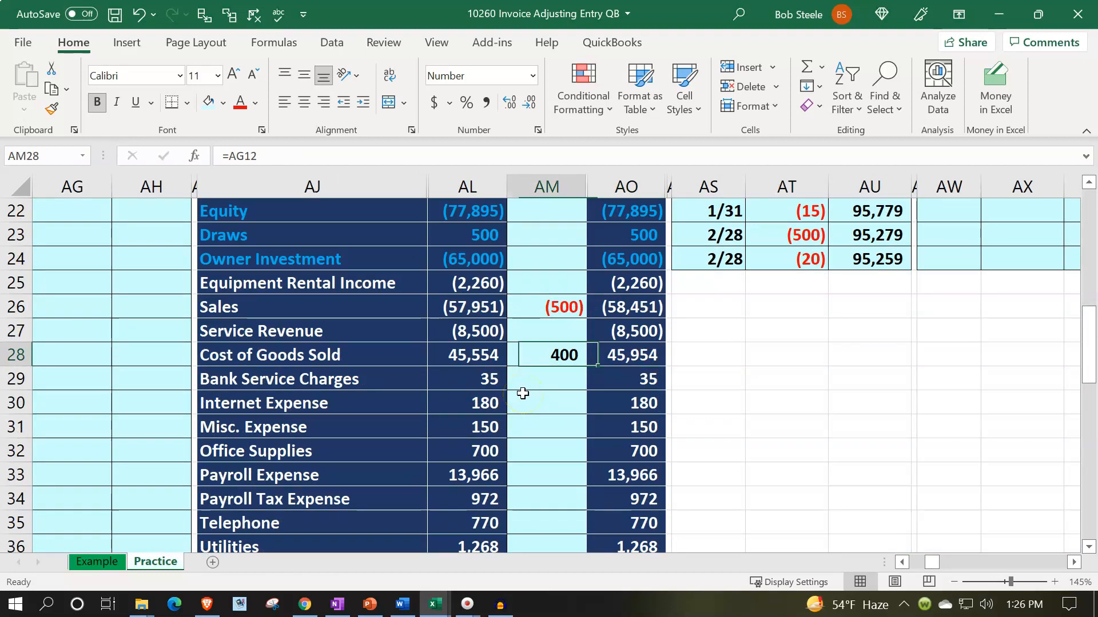
key(Up)
key(Up)
key(Up)
key(Up)
key(Up)
key(Up)
key(Up)
key(Up)
key(Up)
key(Up)
key(Up)
key(Up)
key(Up)
key(Up)
key(Up)
key(Up)
key(Up)
key(Up)
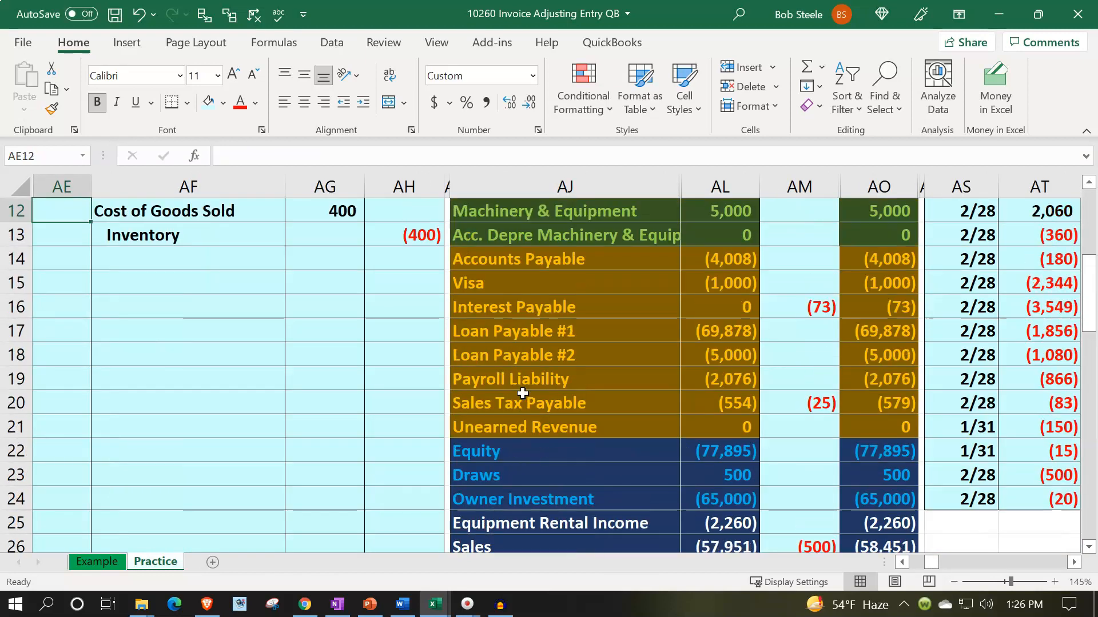
key(Down)
key(Down)
key(Down)
key(Right)
key(Right)
key(Left)
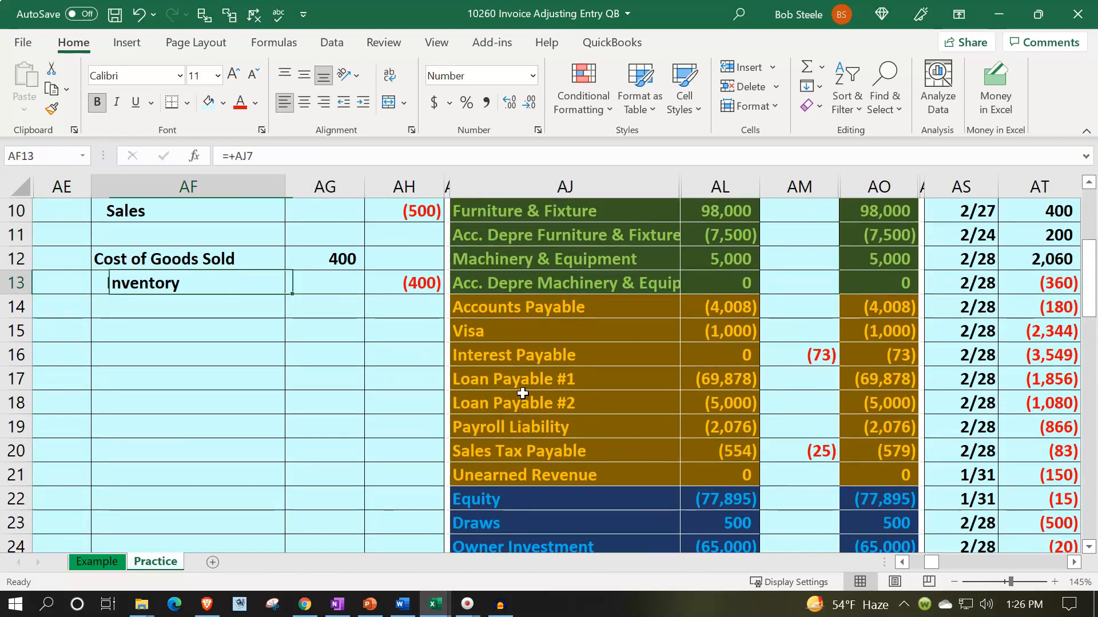
key(shift+Right)
key(shift+Right)
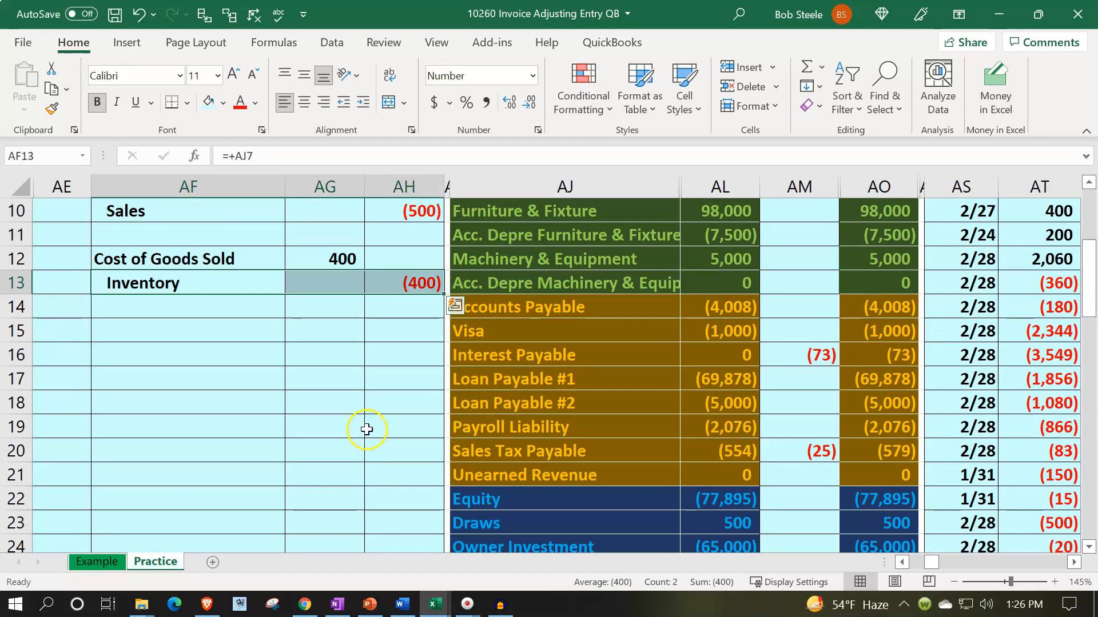
scroll(363, 426, up, 2)
click(272, 430)
drag(271, 430, 395, 430)
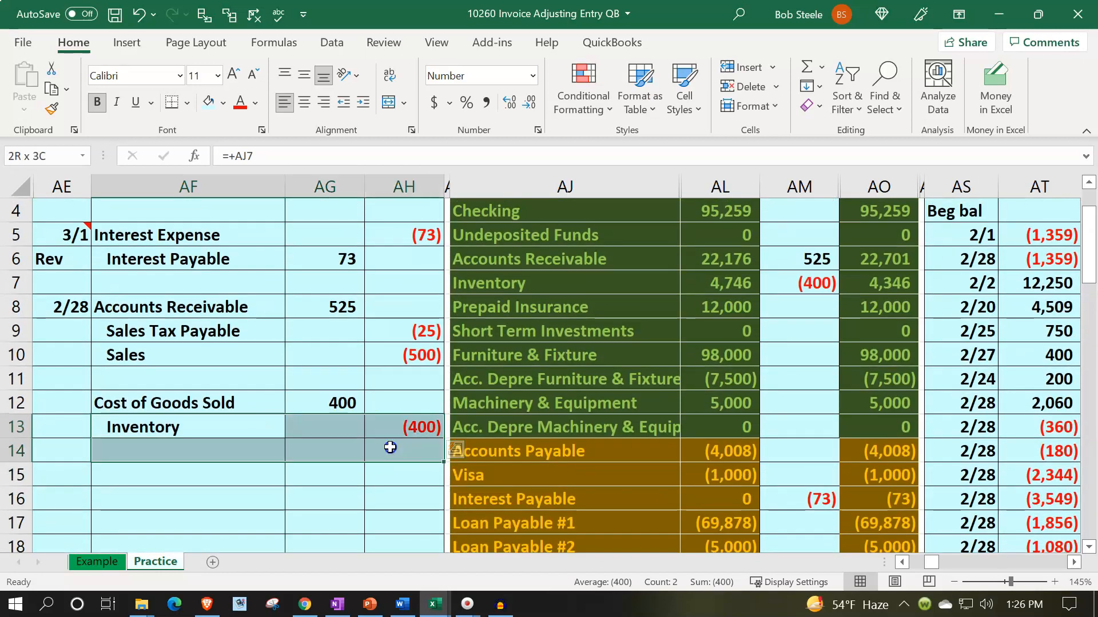
click(534, 287)
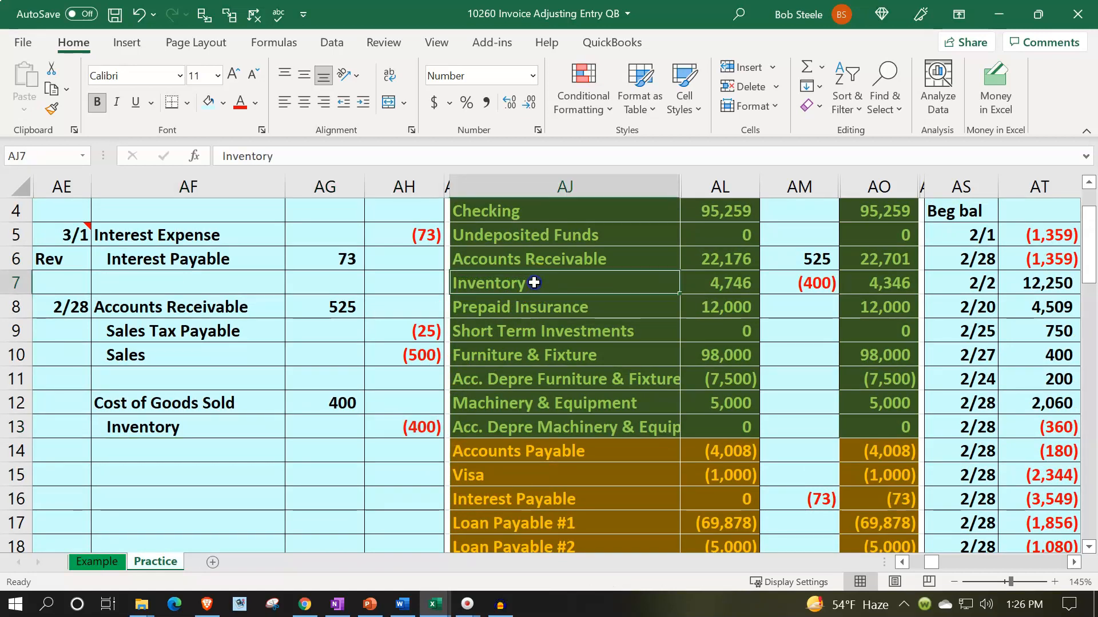
Label the next open row of the Inventory ledger account, BA31, as Adj
scroll(533, 285, up, 1)
key(Right)
key(Right)
key(Right)
key(Right)
key(Right)
key(Right)
key(Right)
key(Right)
key(Right)
key(Right)
key(Right)
key(Right)
key(Right)
key(Right)
key(Right)
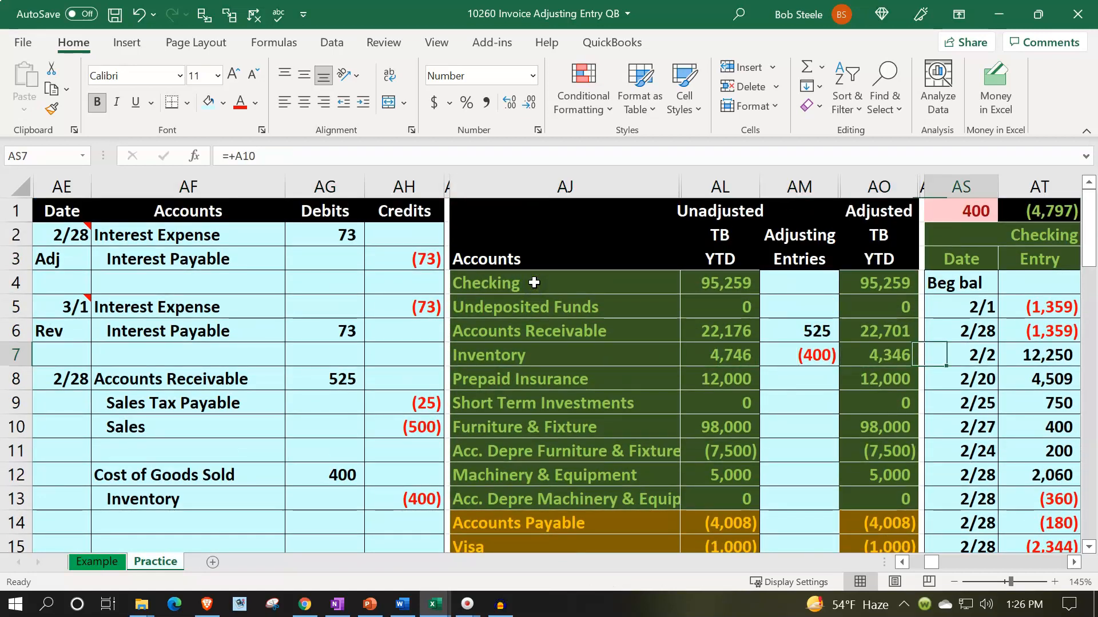
key(Right)
key(Right)
key(Right)
key(Right)
key(Right)
key(Right)
key(Right)
key(Right)
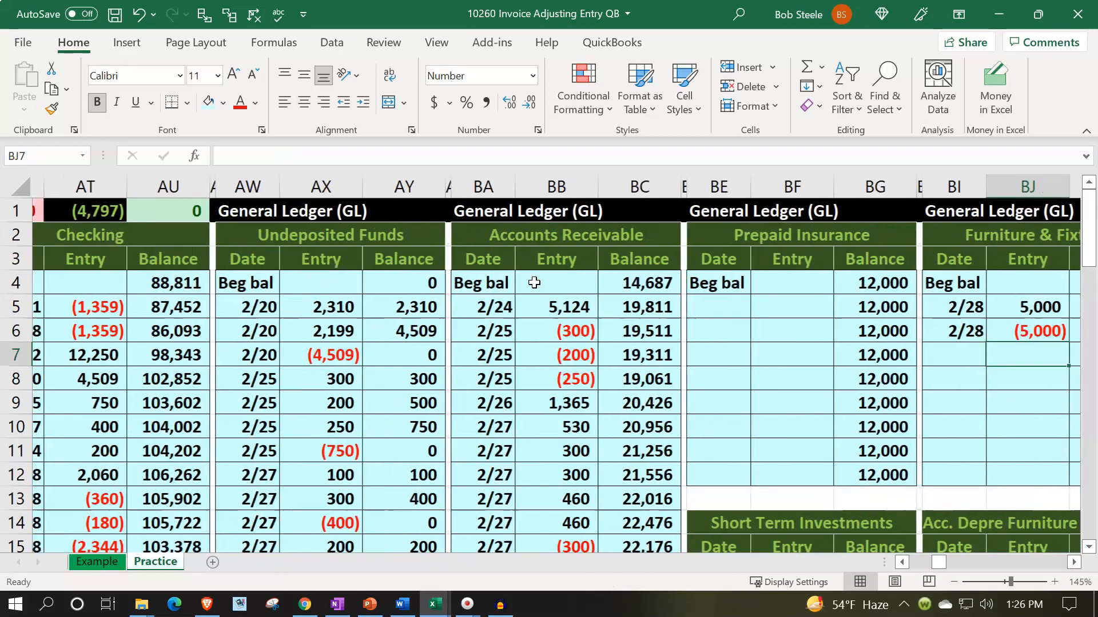
key(Down)
key(Down)
key(Down)
key(Down)
key(Down)
key(Down)
key(Down)
key(Down)
key(Down)
key(Down)
key(Down)
key(Down)
key(Down)
key(Down)
key(Down)
key(Down)
key(Down)
key(Down)
key(Down)
key(Down)
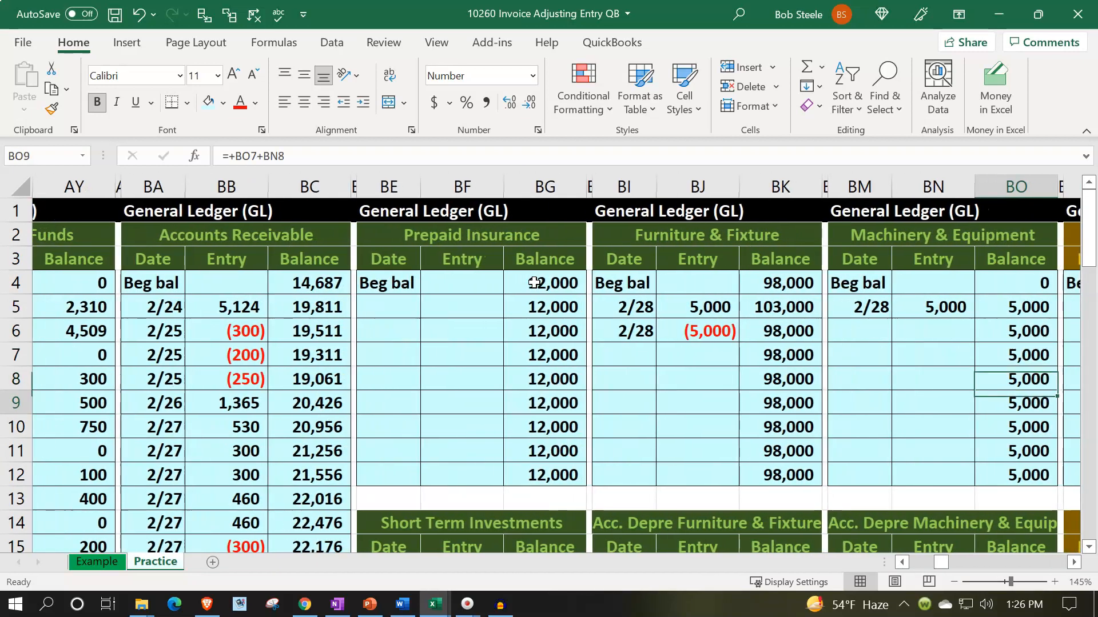
key(Down)
key(Left)
key(Left)
key(Left)
key(Left)
key(Left)
key(Left)
key(Left)
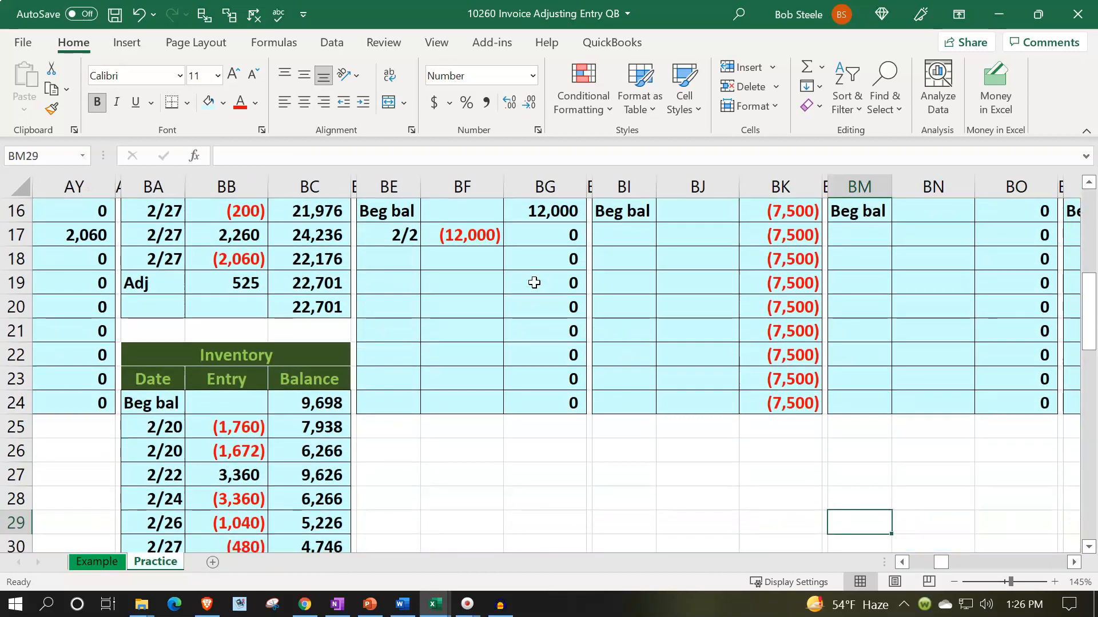
key(Down)
key(Down)
key(Down)
key(Left)
key(Left)
key(Left)
key(Left)
key(Left)
key(Left)
key(Left)
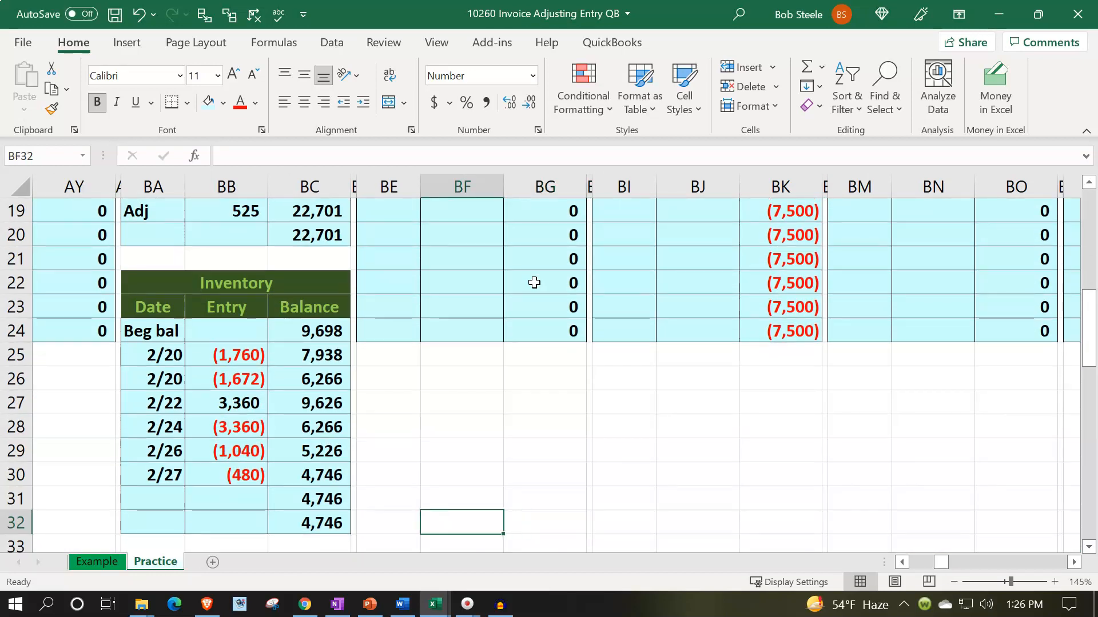
key(Up)
key(Up)
key(Down)
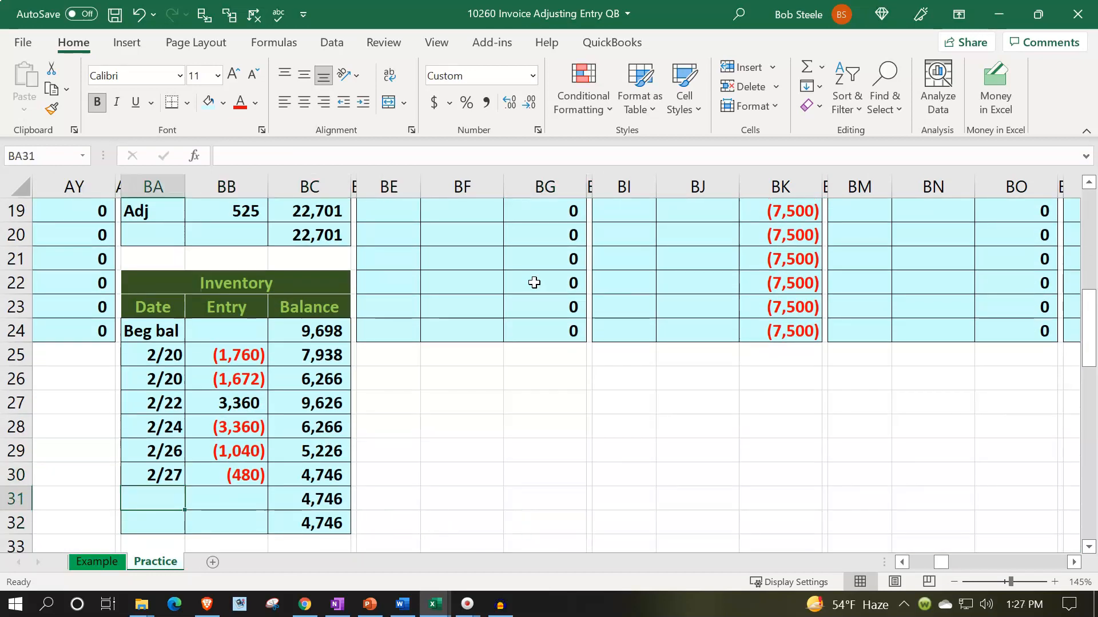
text(Adj)
key(Tab)
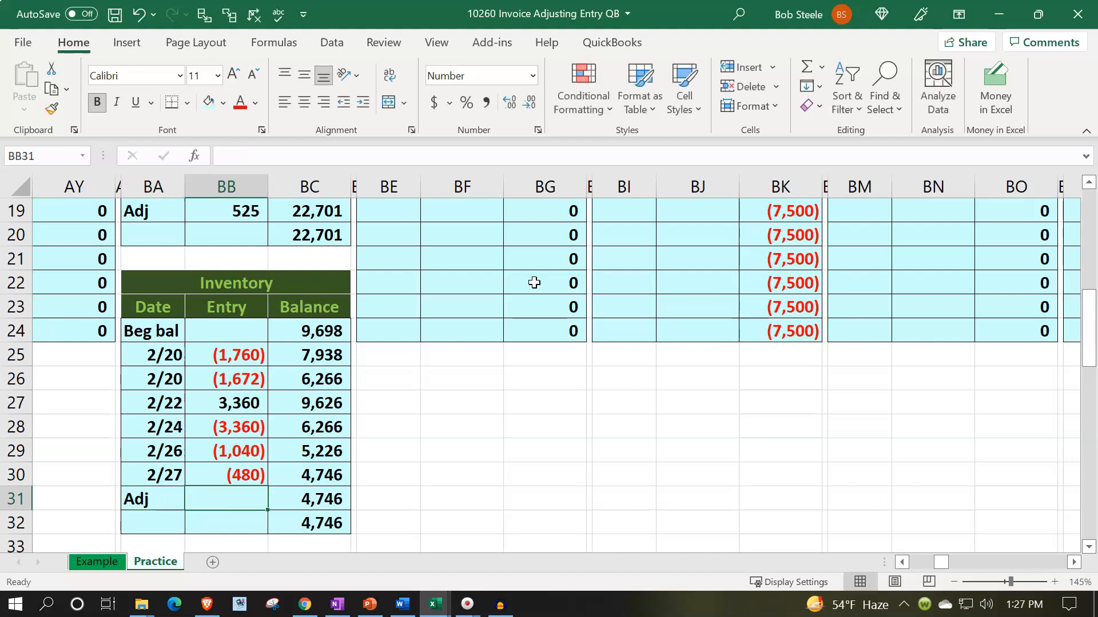
Post the Inventory credit of the adjusting entry to BB31 with a formula linked to AH13
text(=)
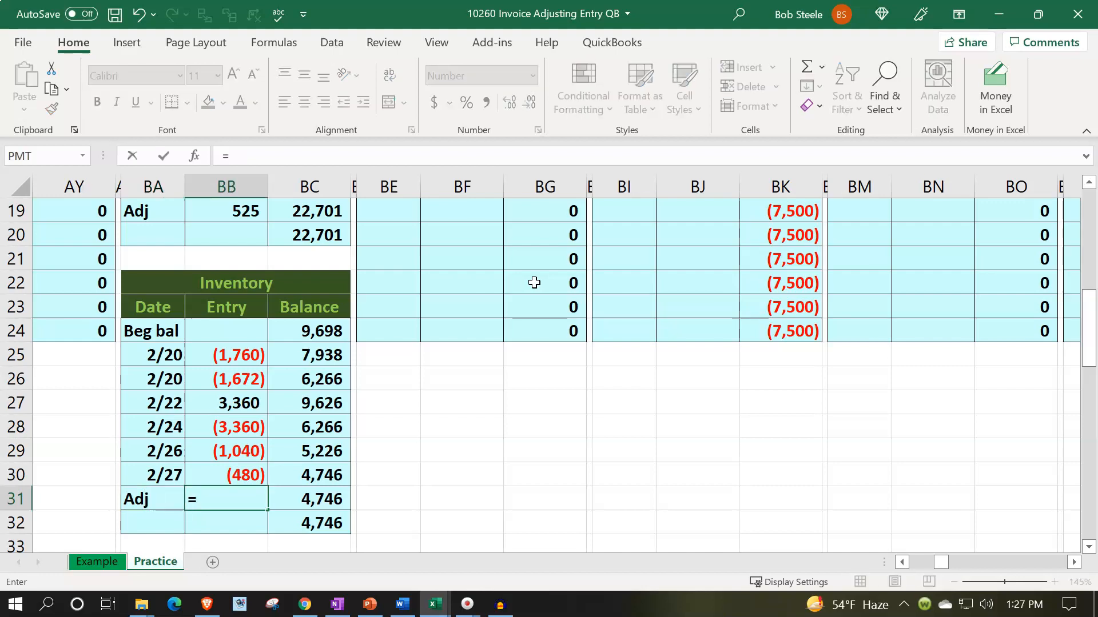
key(Left)
key(Left)
key(Left)
key(Left)
key(Left)
key(Left)
key(Left)
key(Left)
key(Left)
key(Left)
key(Left)
key(Left)
key(Left)
key(Left)
key(Left)
key(Left)
key(Left)
key(Left)
key(Left)
key(Left)
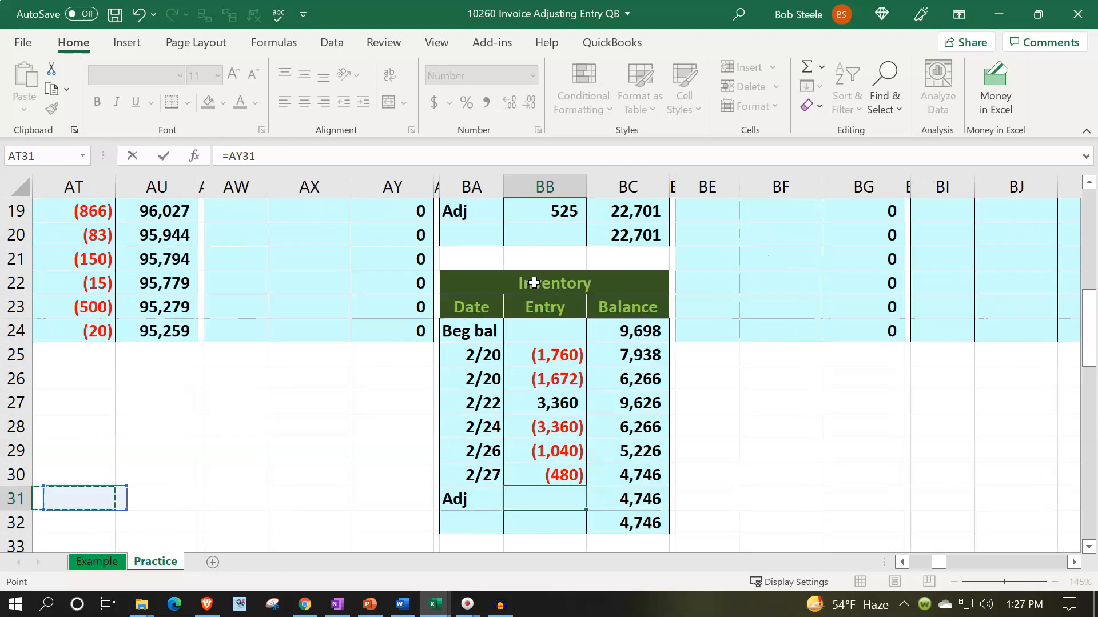
key(Up)
key(Up)
key(Up)
key(Up)
key(Up)
key(Up)
key(Up)
key(Up)
key(Up)
key(Up)
key(Up)
key(Up)
key(Up)
key(Up)
key(Up)
key(Up)
key(Up)
key(Up)
key(Up)
key(Up)
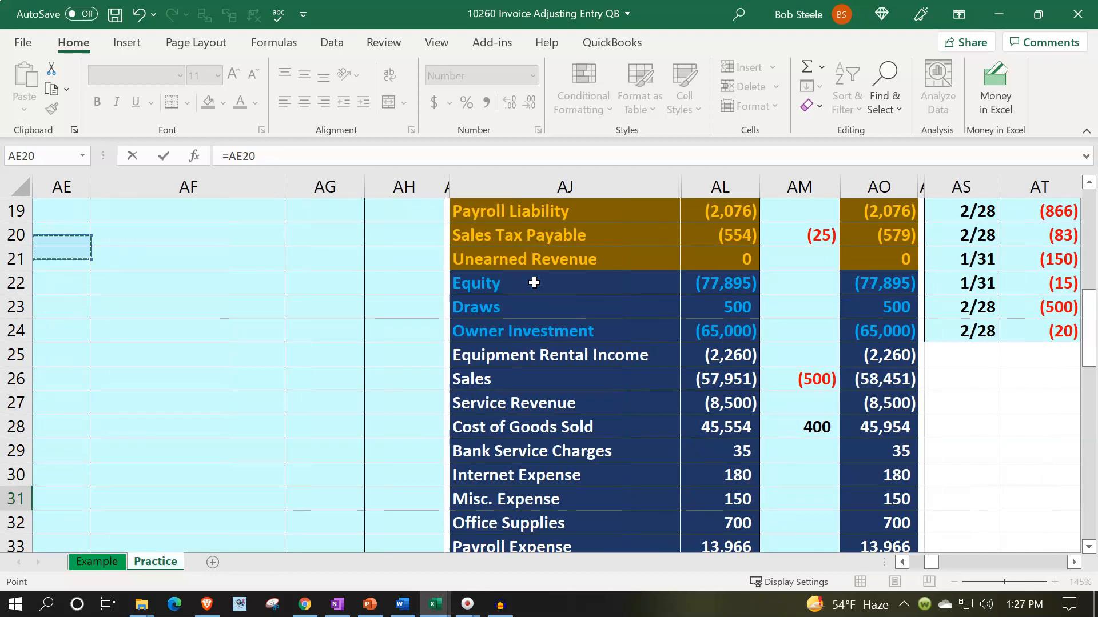
key(Down)
key(Down)
key(Down)
key(Right)
key(Right)
key(Right)
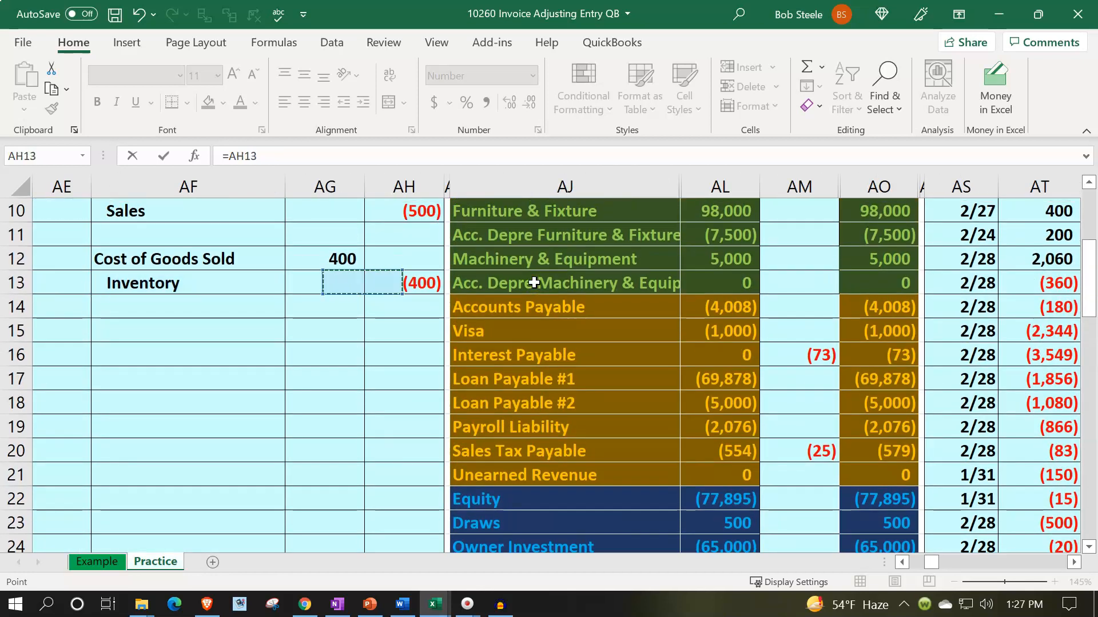
key(Tab)
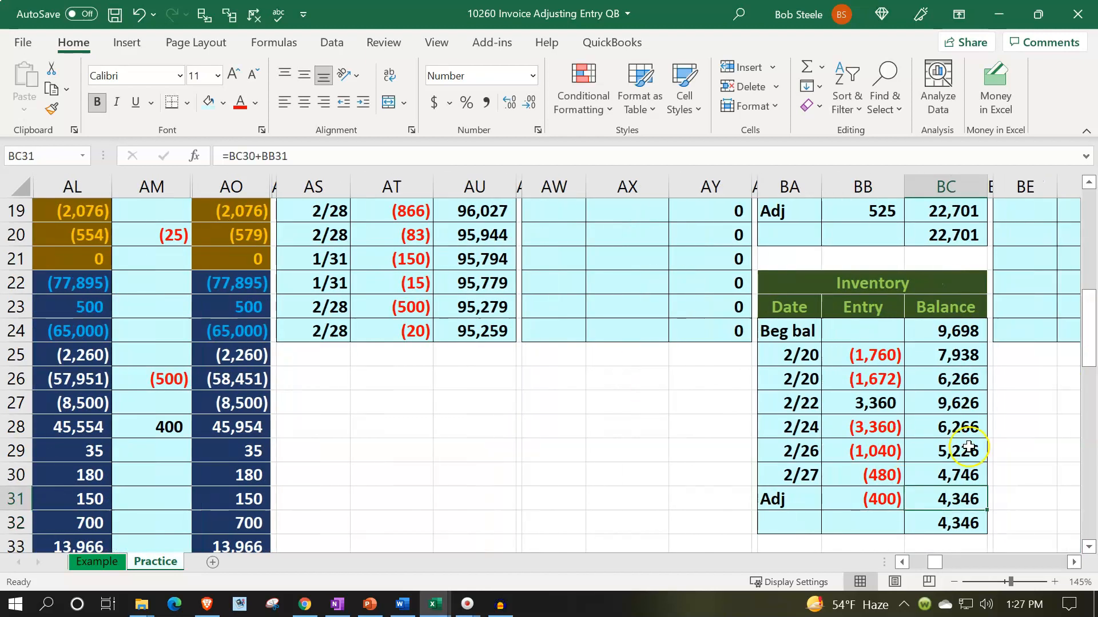
Compare the Inventory ledger account's ending balance with the adjusted balance in its trial balance row
click(963, 518)
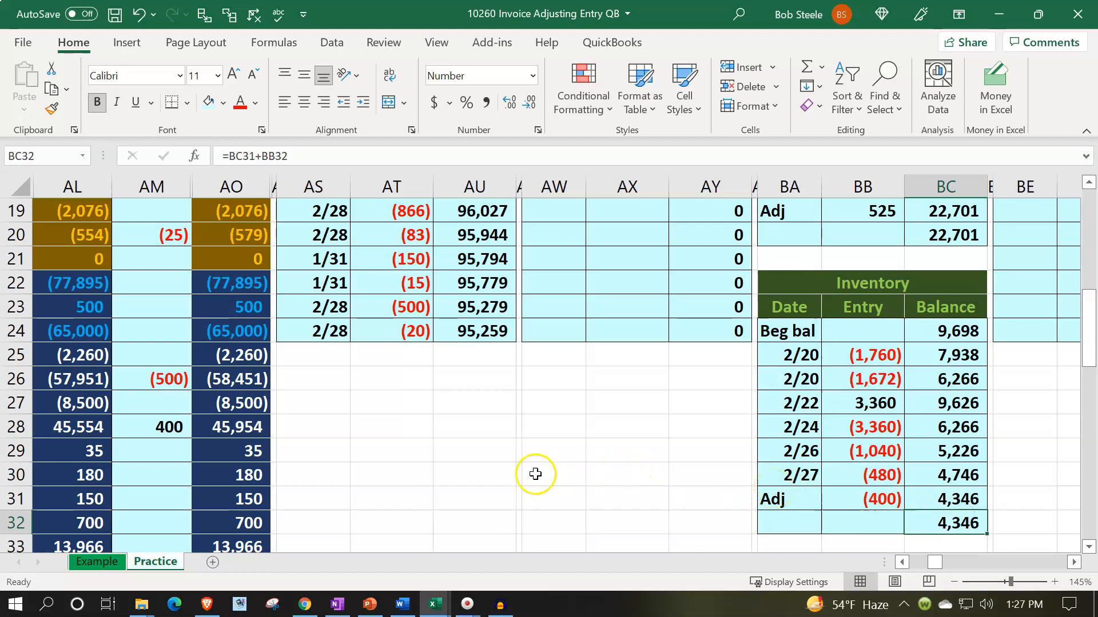
scroll(534, 475, up, 1)
scroll(535, 475, up, 5)
click(301, 284)
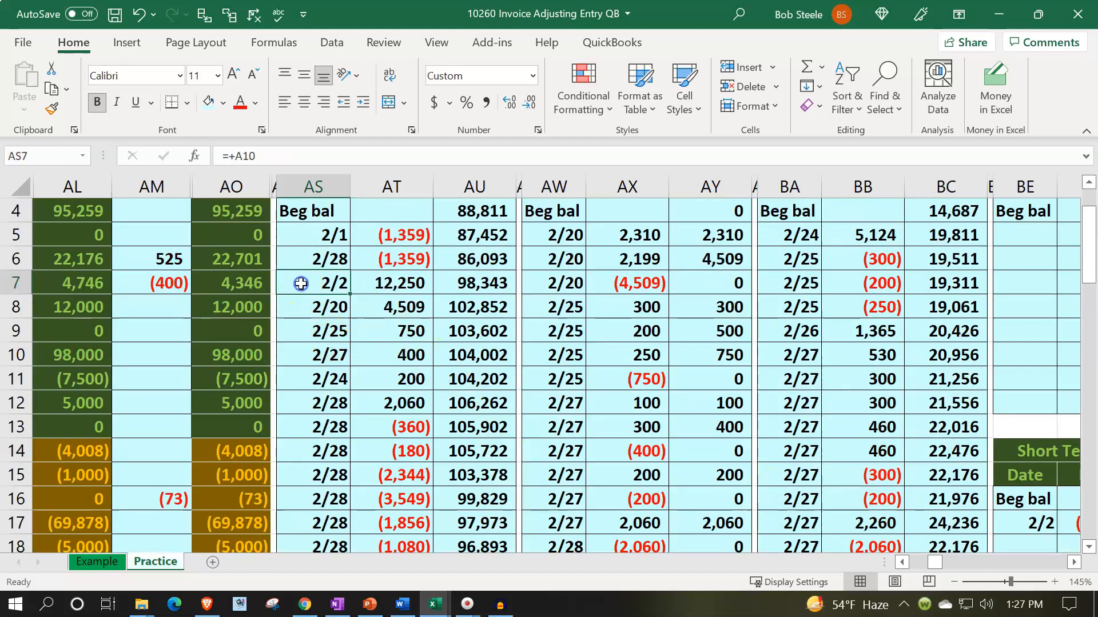
Check the adjusted trial balance column around Inventory and the general ledger control total in AS1
key(Left)
key(Left)
key(Left)
key(Left)
key(Left)
key(Left)
key(Right)
key(Right)
key(Right)
key(Right)
key(Right)
key(Left)
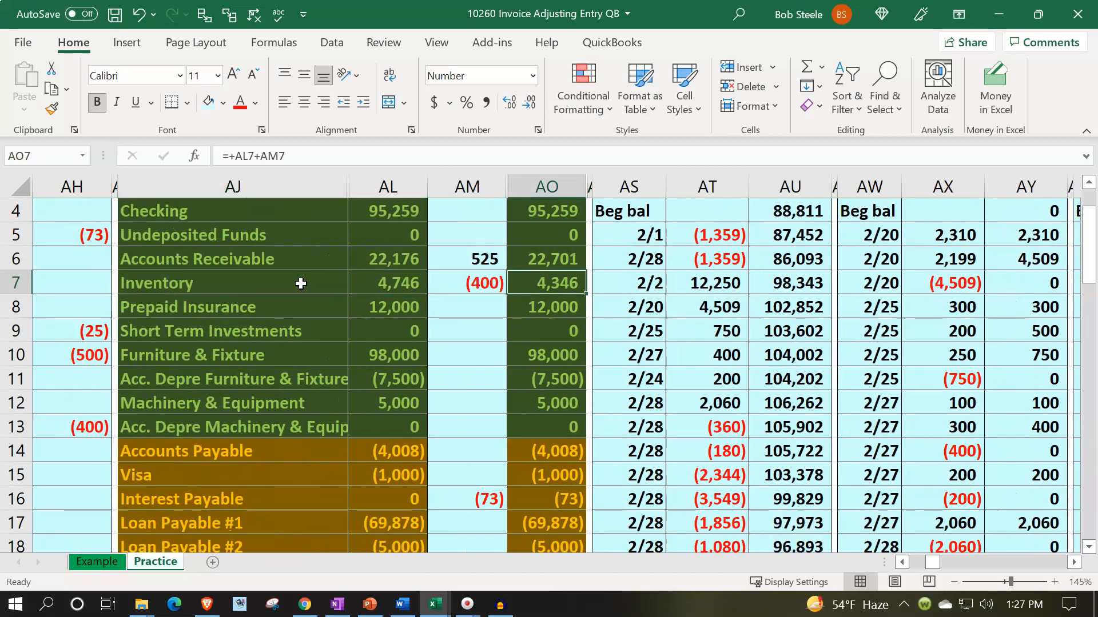
scroll(588, 396, up, 1)
click(630, 213)
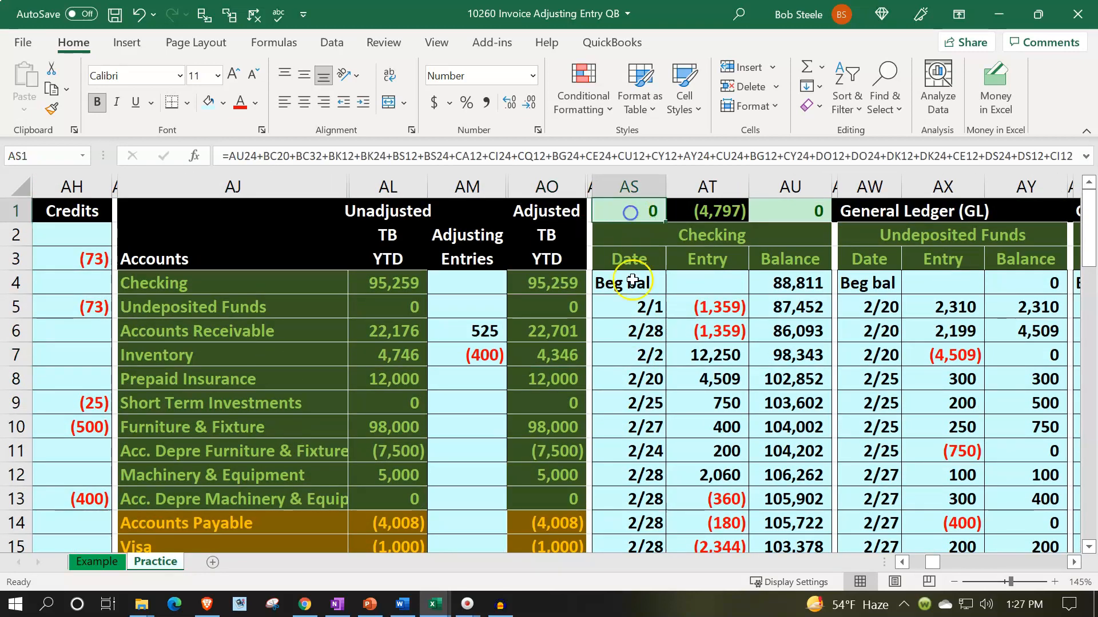
Review the 2/28 adjusting entry in the journal, starting from its Accounts Receivable line in row 8
key(Left)
key(Left)
key(Left)
key(Left)
key(Left)
key(Left)
key(Left)
key(Left)
key(Left)
key(Left)
key(Down)
key(Down)
key(Down)
key(Down)
key(Down)
key(Down)
key(Down)
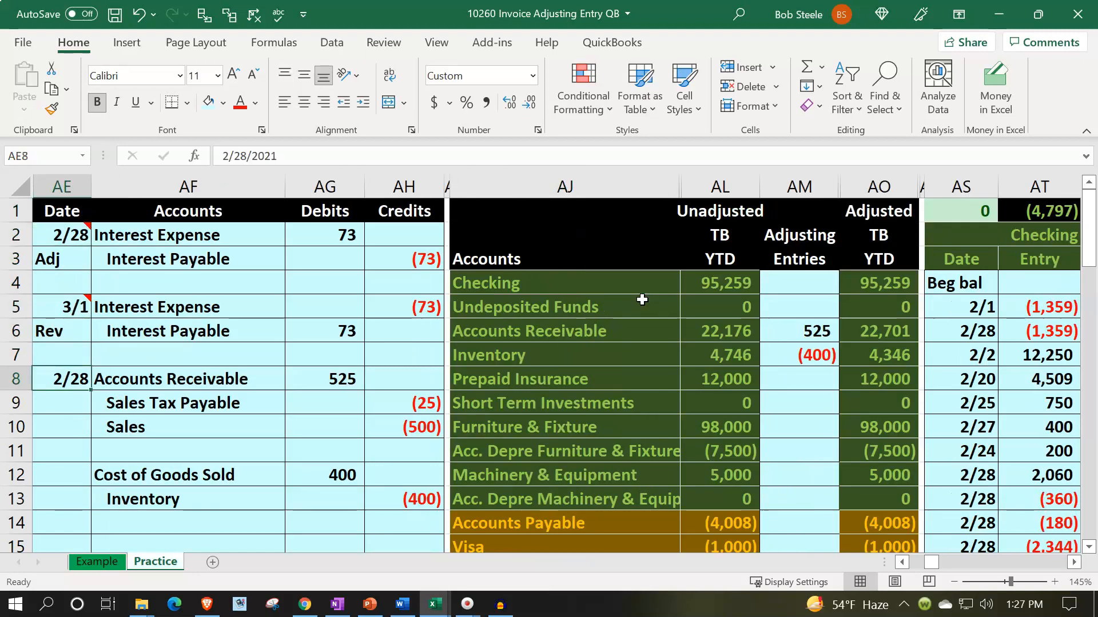
key(Right)
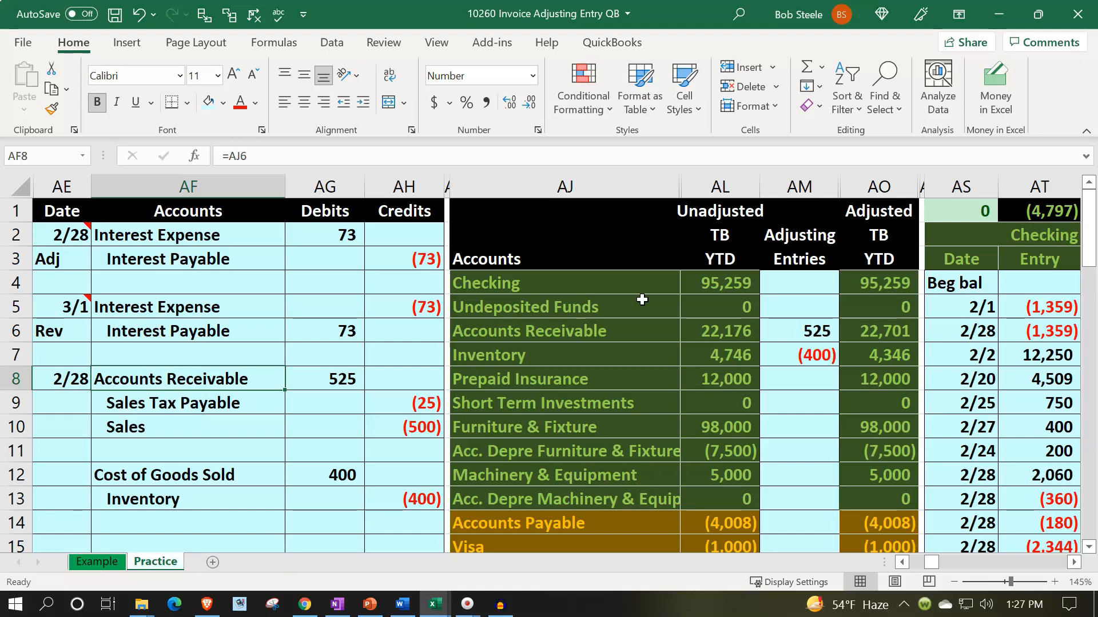
Locate the AR Subsidiary Ledger beyond the general ledger accounts and examine its total and difference check in DU1:DV1
click(629, 328)
key(Right)
key(Right)
key(Right)
key(Right)
key(Right)
key(Right)
key(Right)
key(Right)
key(Right)
key(Right)
key(Right)
key(Right)
key(Right)
key(Right)
key(Right)
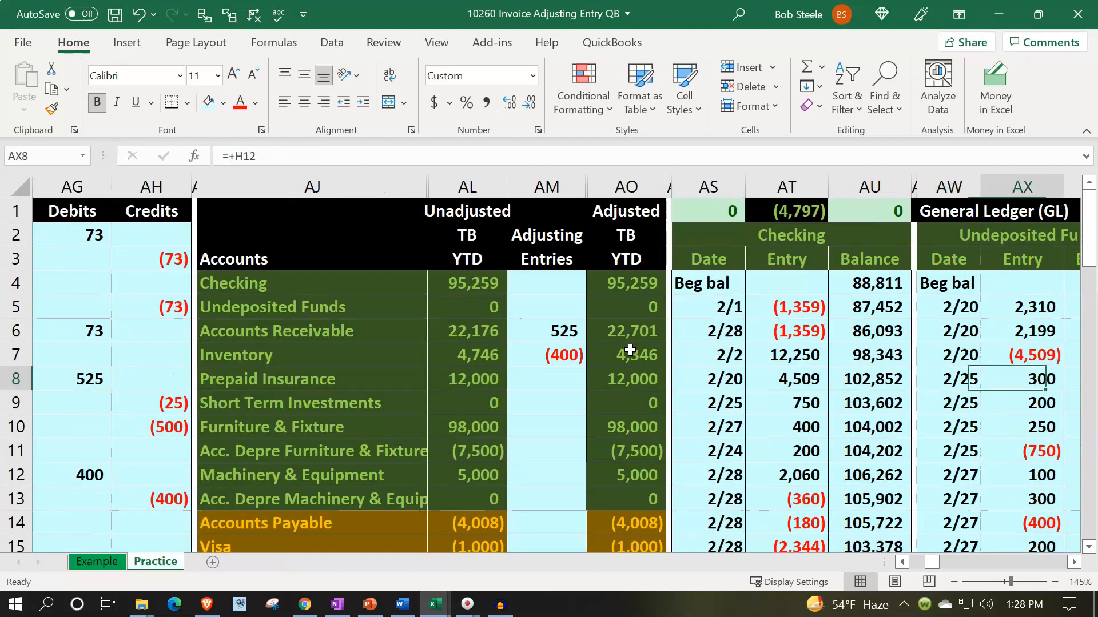
key(Right)
key(Right)
key(Right)
key(Right)
key(Right)
key(Right)
key(Right)
key(Right)
key(Right)
key(Right)
key(Right)
key(Right)
key(Right)
key(Right)
key(Right)
key(Right)
key(Right)
key(Right)
key(Right)
key(Right)
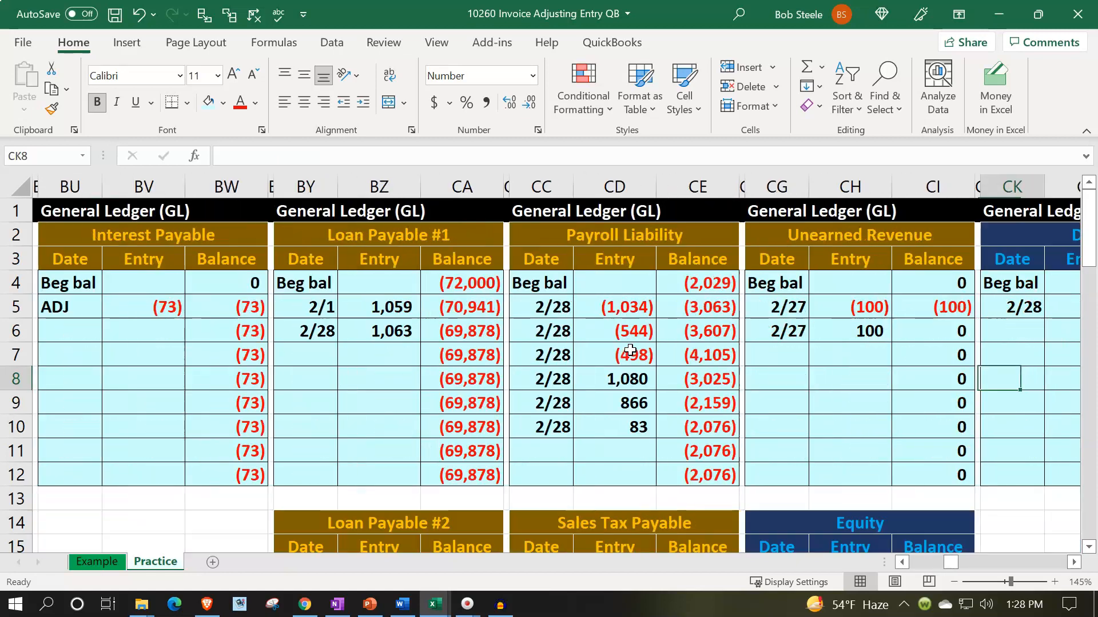
key(Right)
key(Right)
key(Right)
key(Right)
key(Right)
key(Right)
key(Right)
key(Right)
key(Right)
key(Right)
key(Right)
key(Right)
key(Right)
key(Right)
key(Right)
key(Right)
key(Right)
key(Right)
key(Right)
key(Right)
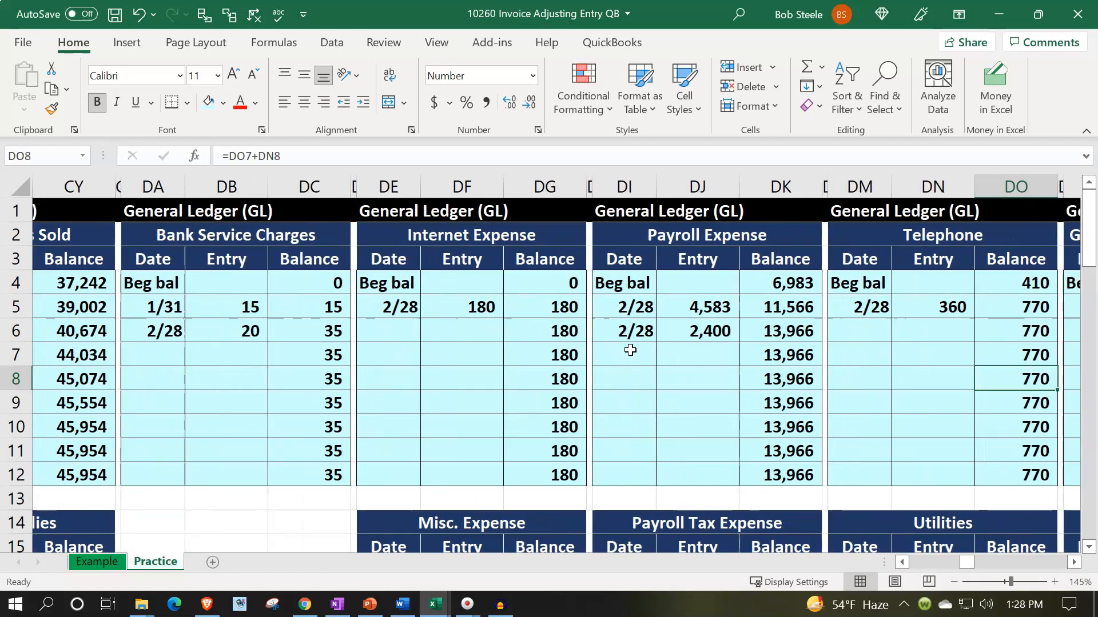
key(Right)
key(Right)
key(Right)
key(Right)
key(Right)
key(Right)
key(Right)
key(Right)
key(Right)
key(Right)
key(Right)
key(Right)
key(Right)
key(Right)
key(Right)
key(Right)
key(Right)
key(Right)
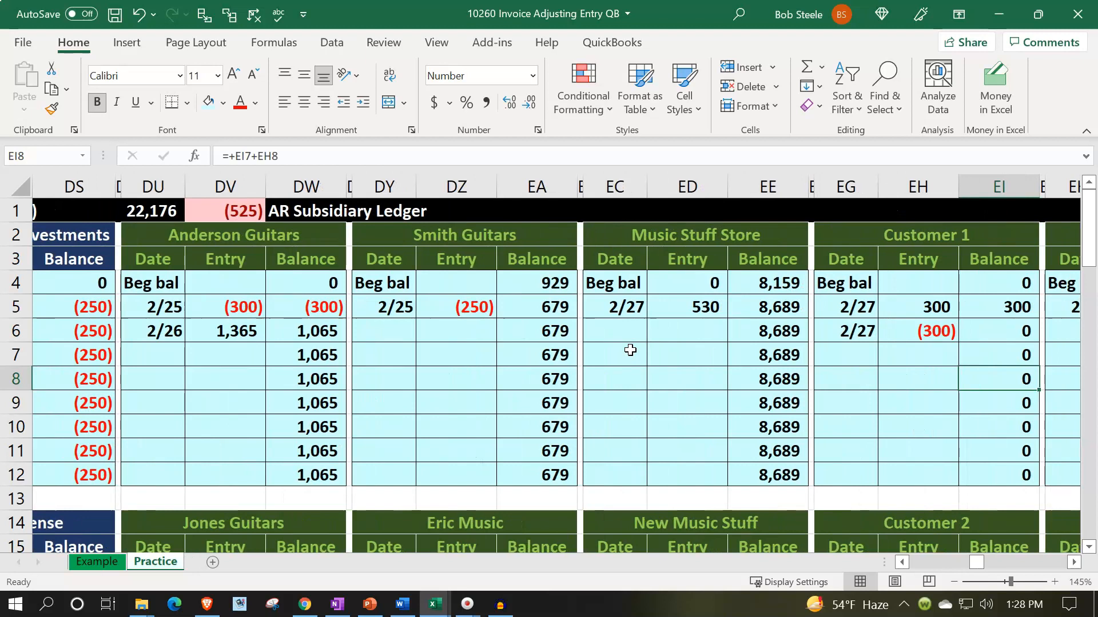
key(Left)
key(Left)
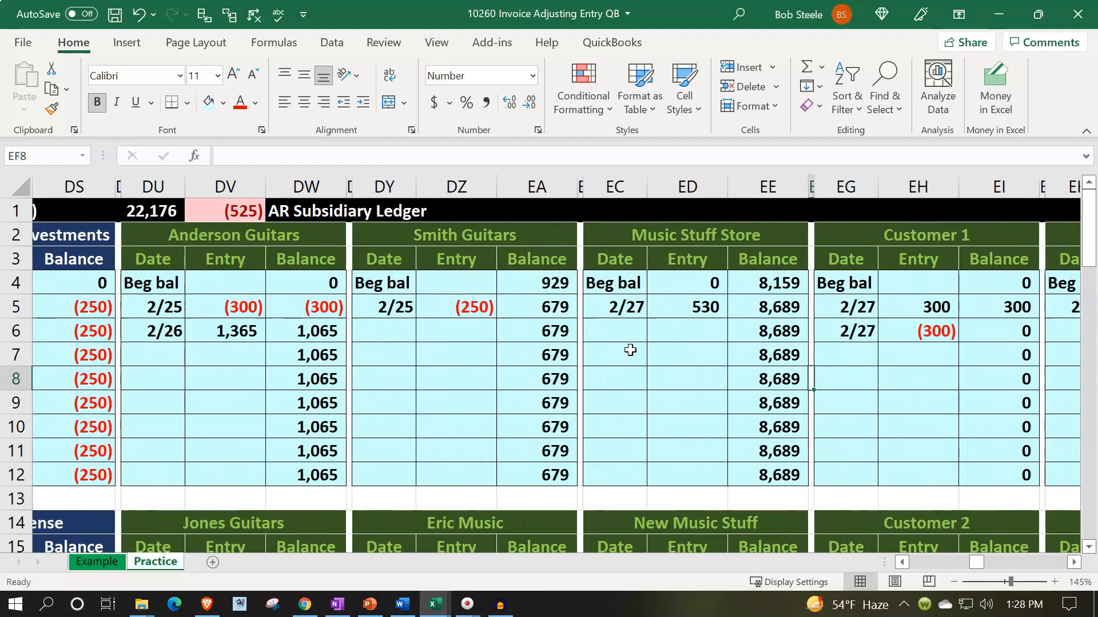
Examine the customer accounts in the AR Subsidiary Ledger from Anderson Guitars through Customer 5 for where the invoice adjustment belongs
click(154, 354)
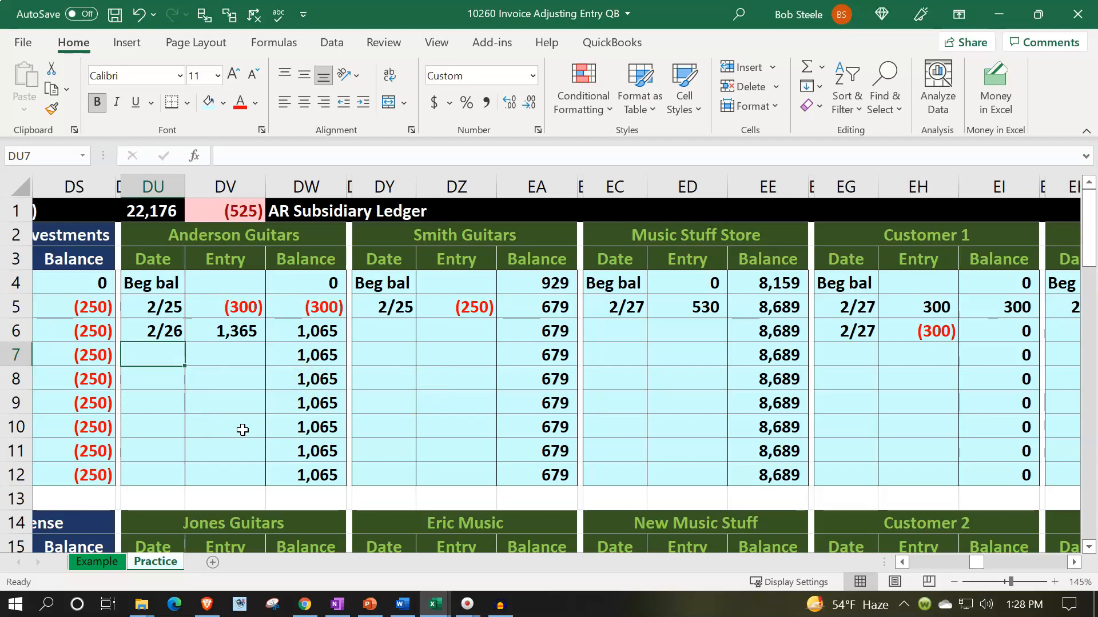
click(141, 379)
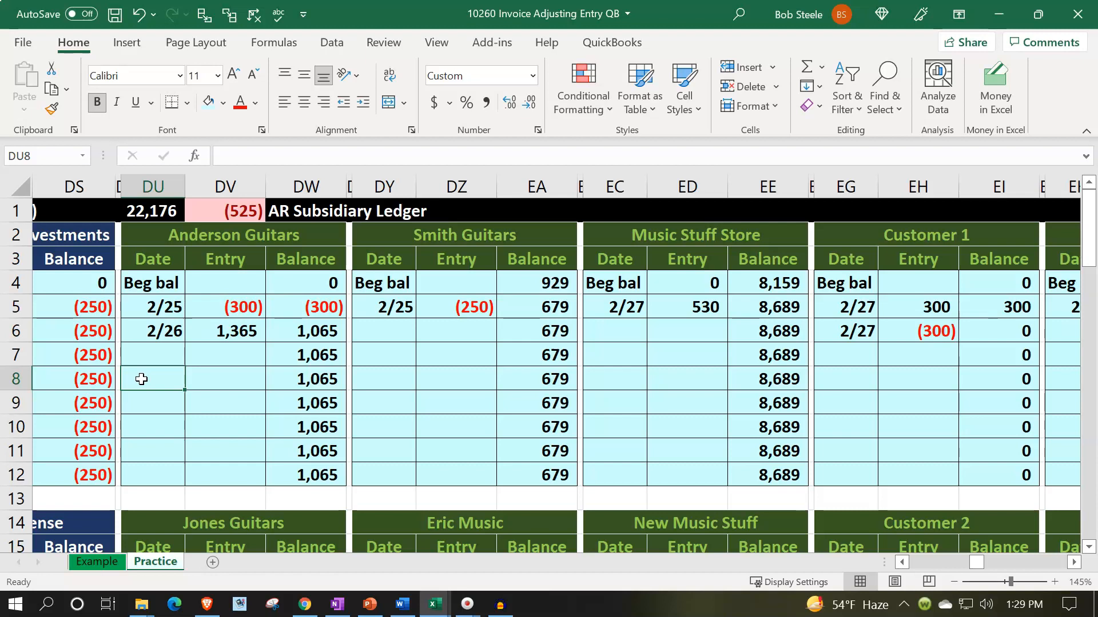
key(Right)
key(Right)
key(Right)
key(Right)
key(Right)
key(Right)
key(Right)
key(Right)
key(Right)
key(Right)
key(Right)
key(Right)
key(Right)
key(Right)
key(Right)
key(Right)
key(Right)
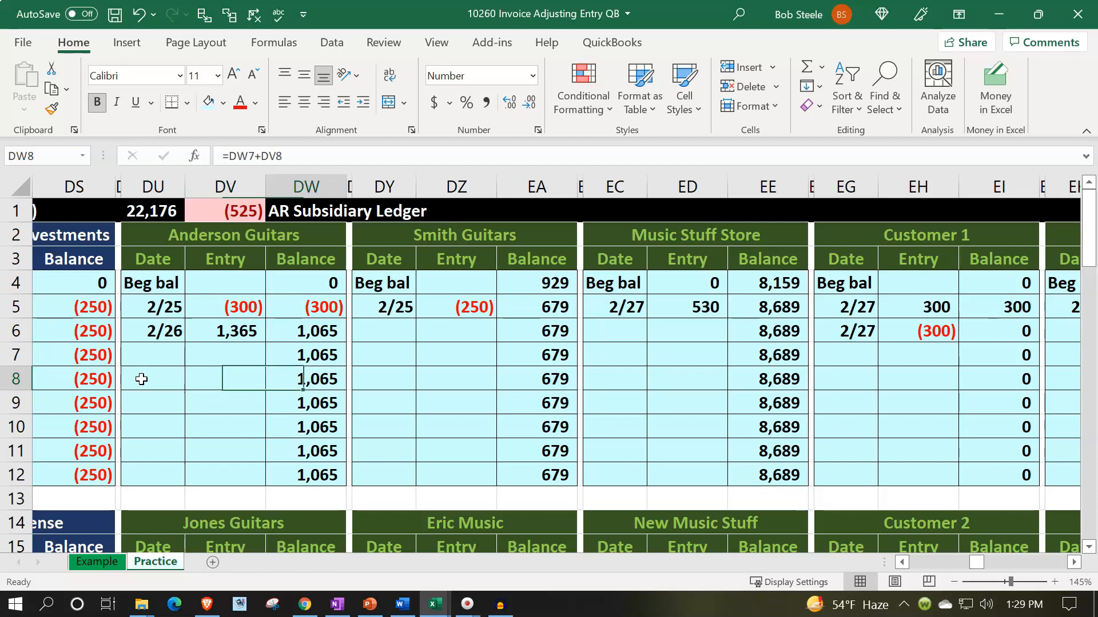
key(Right)
key(Right)
key(Right)
key(Right)
key(Right)
key(Right)
key(Right)
key(Right)
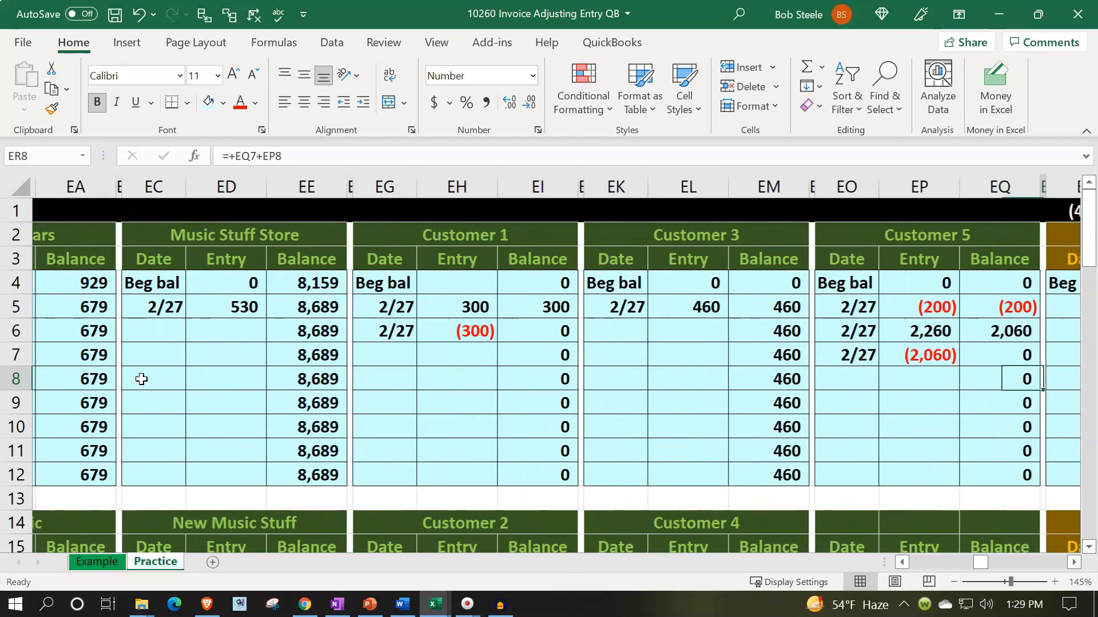
Title the blank customer account below Customer 5 in the AR Subsidiary Ledger "Adj Customer"
key(Down)
key(Down)
key(Down)
key(Down)
key(Down)
key(Down)
key(Down)
key(Down)
key(Down)
key(Down)
key(Down)
key(Down)
key(Left)
key(Left)
key(Left)
key(Left)
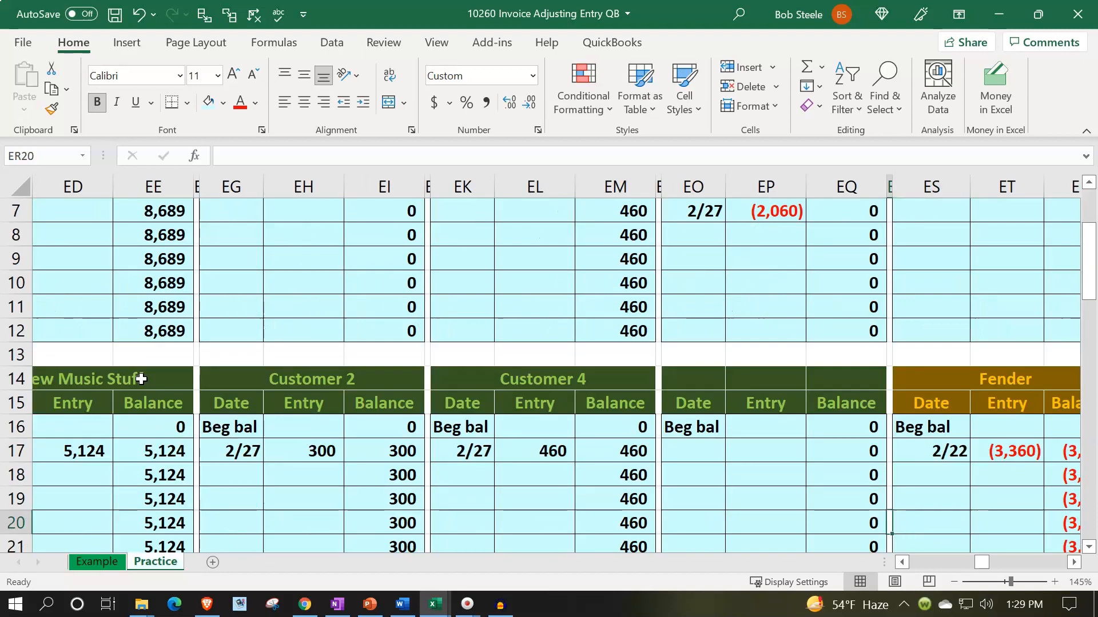
key(Up)
key(Up)
key(Up)
key(Up)
key(Up)
key(Up)
key(Left)
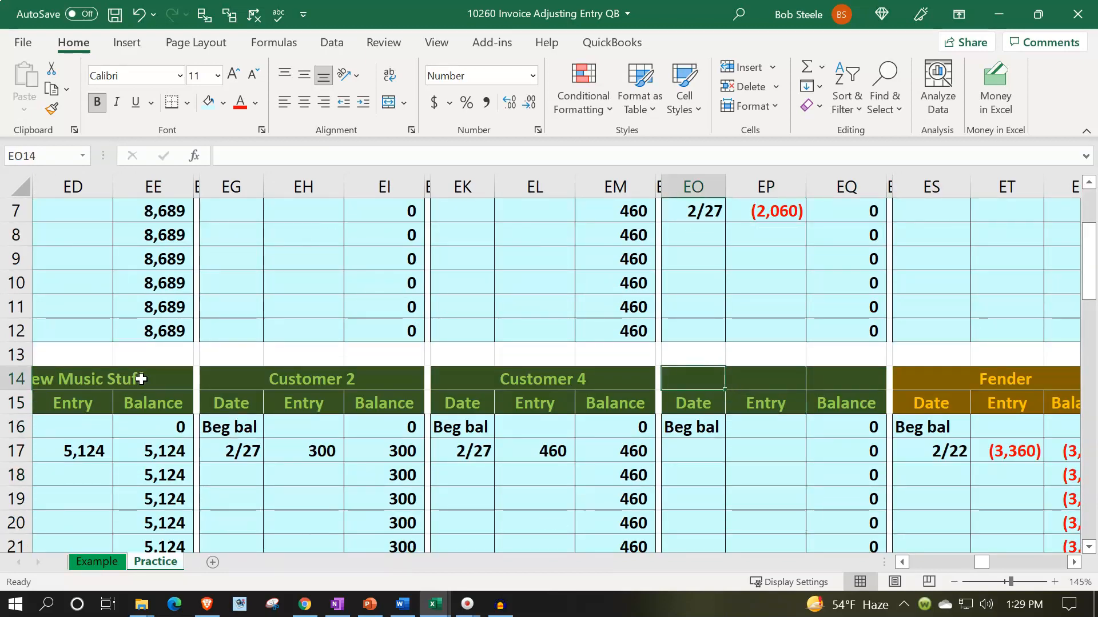
text(Adj Customer)
key(Return)
Enter "Adj" as the date in EO17, the line under the Adj Customer beginning balance
key(Down)
key(Down)
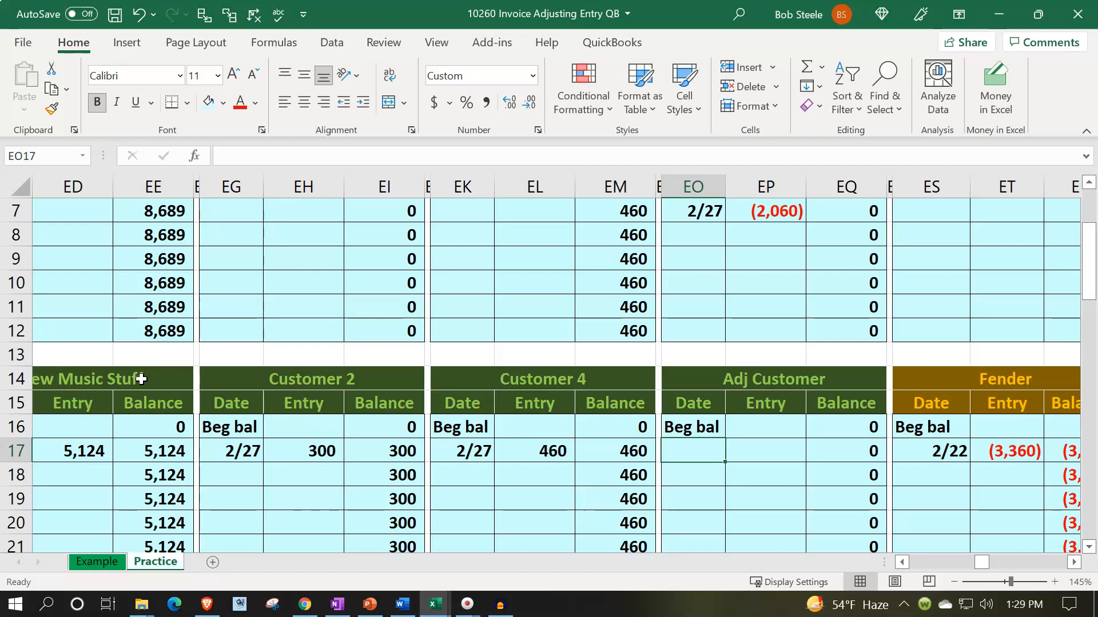
text(Adj)
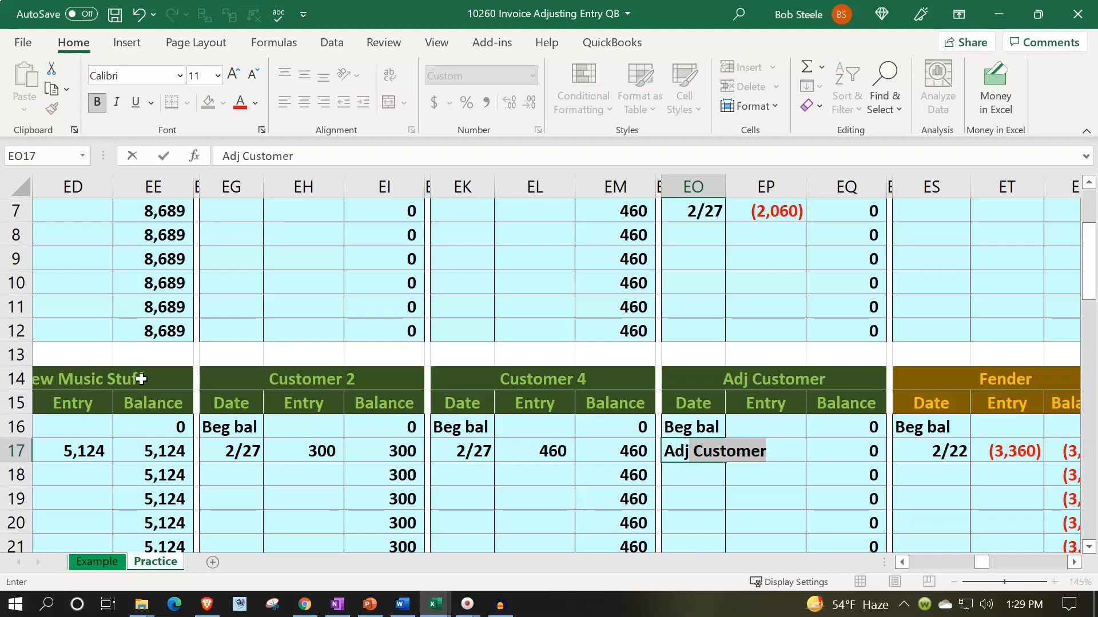
key(BackSpace)
key(Tab)
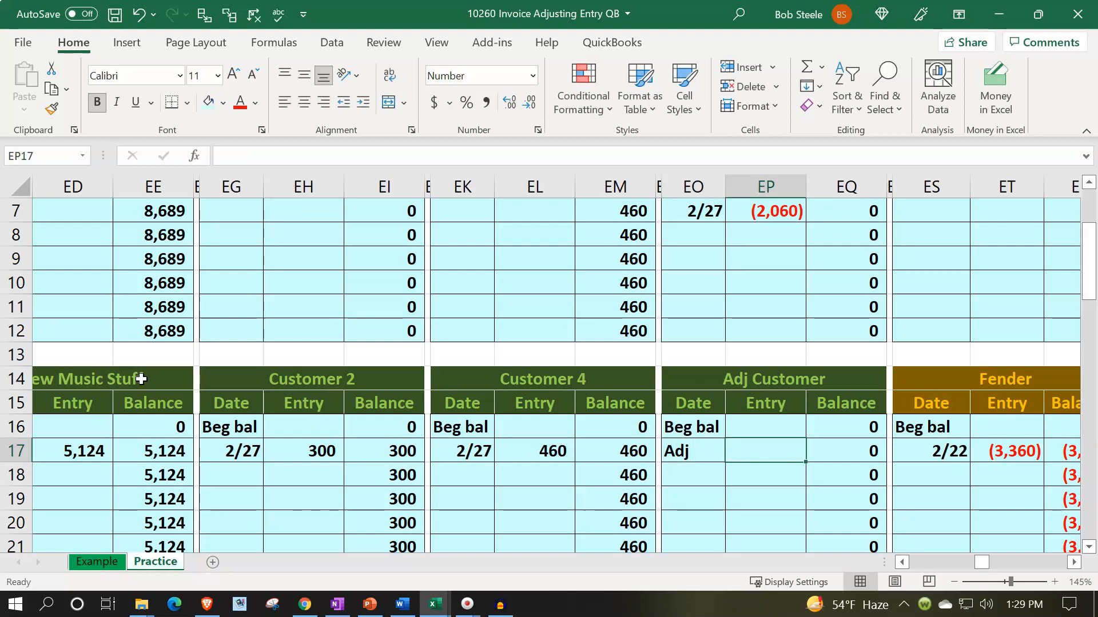
Fill the Adj Customer entry in EP17 with a formula linking to the 2/28 Accounts Receivable debit in journal cell AG8
text(=)
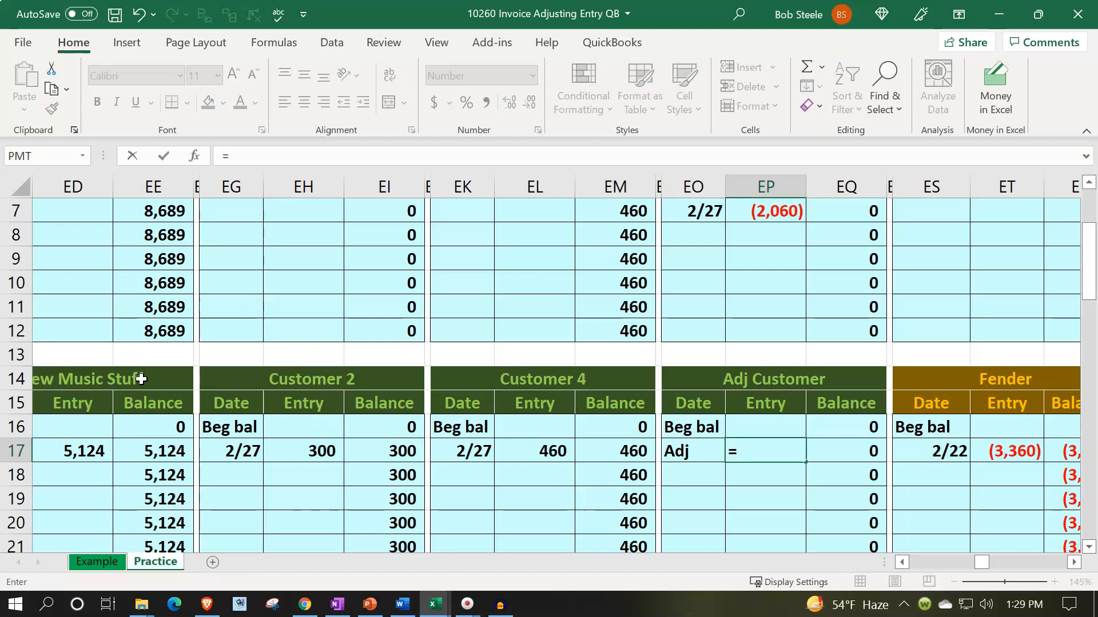
key(Left)
key(Left)
key(Left)
key(Left)
key(Left)
key(Left)
key(Left)
key(Left)
key(Left)
key(Left)
key(Left)
key(Left)
key(Left)
key(Left)
key(Left)
key(Left)
key(Left)
key(Left)
key(Left)
key(Left)
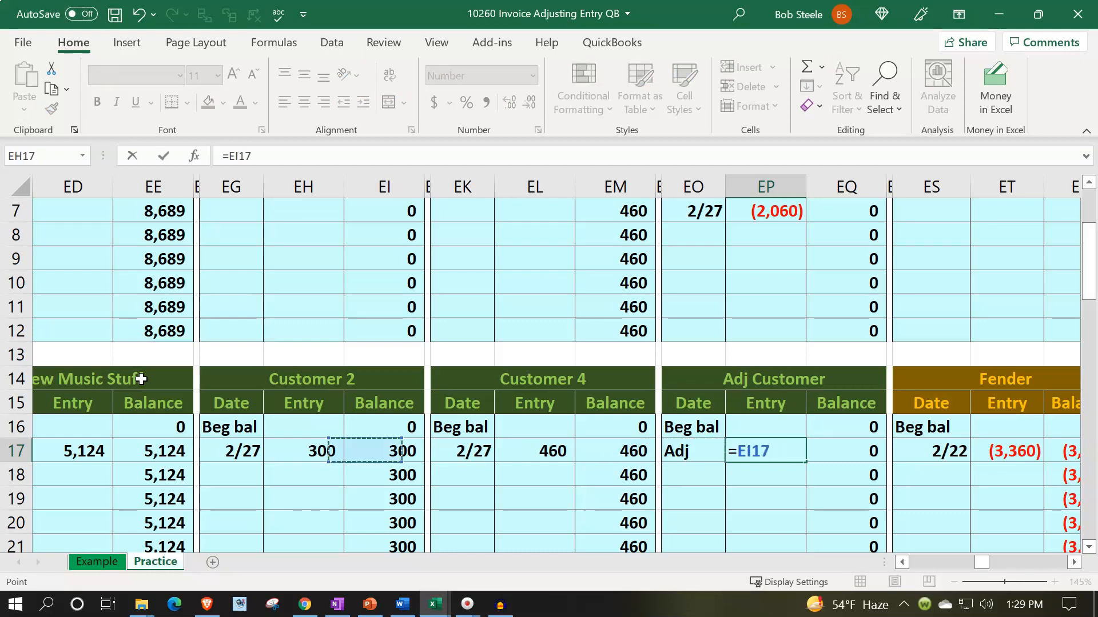
key(Left)
key(Left)
key(Left)
key(Left)
key(Left)
key(Left)
key(Left)
key(Left)
key(Left)
key(Left)
key(Left)
key(Left)
key(Left)
key(Left)
key(Left)
key(Left)
key(Left)
key(Left)
key(Left)
key(Left)
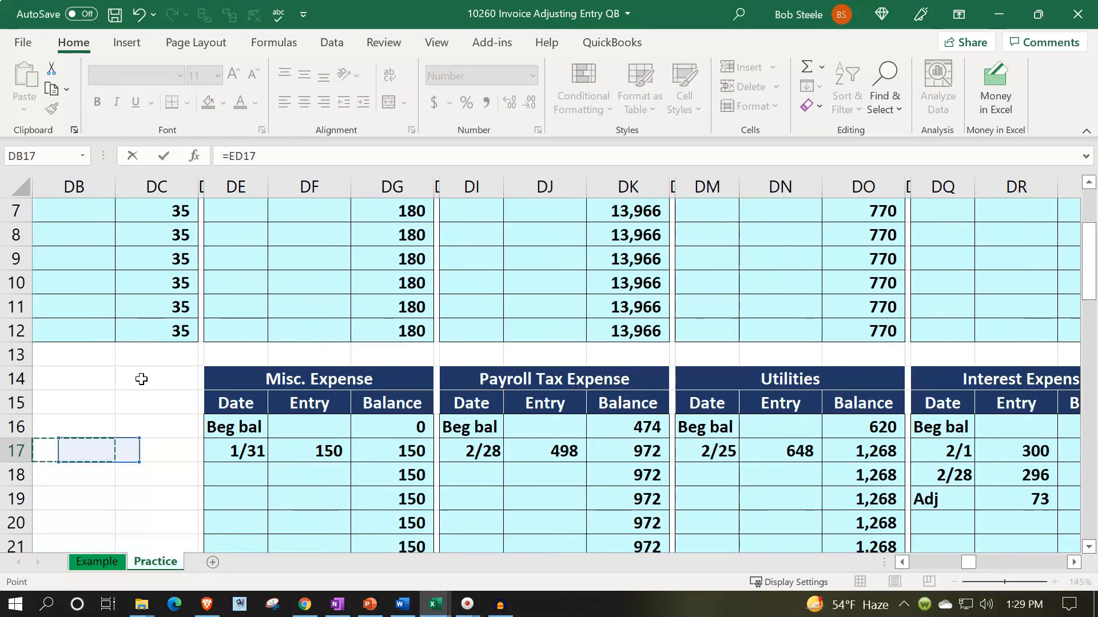
key(Left)
key(Left)
key(Left)
key(Left)
key(Left)
key(Left)
key(Left)
key(Left)
key(Left)
key(Left)
key(Left)
key(Left)
key(Left)
key(Left)
key(Left)
key(Left)
key(Left)
key(Left)
key(Left)
key(Left)
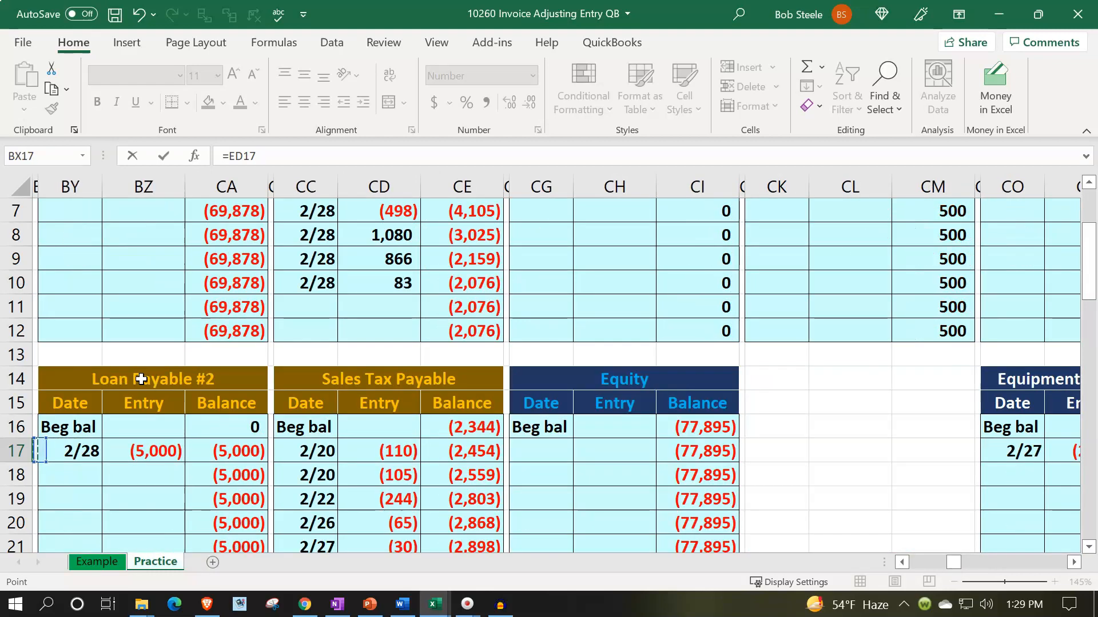
key(Left)
key(Left)
key(Left)
key(Left)
key(Left)
key(Left)
key(Left)
key(Left)
key(Left)
key(Left)
key(Left)
key(Left)
key(Left)
key(Left)
key(Left)
key(Left)
key(Left)
key(Left)
key(Left)
key(Left)
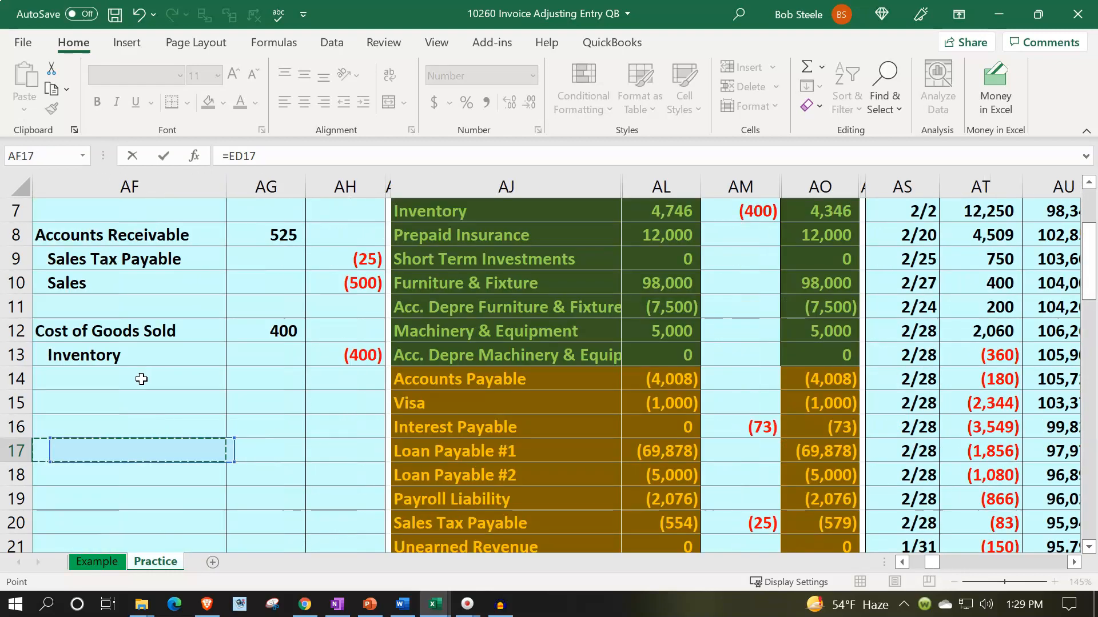
key(Up)
key(Up)
key(Up)
key(Up)
key(Up)
key(Up)
key(Up)
key(Up)
key(Up)
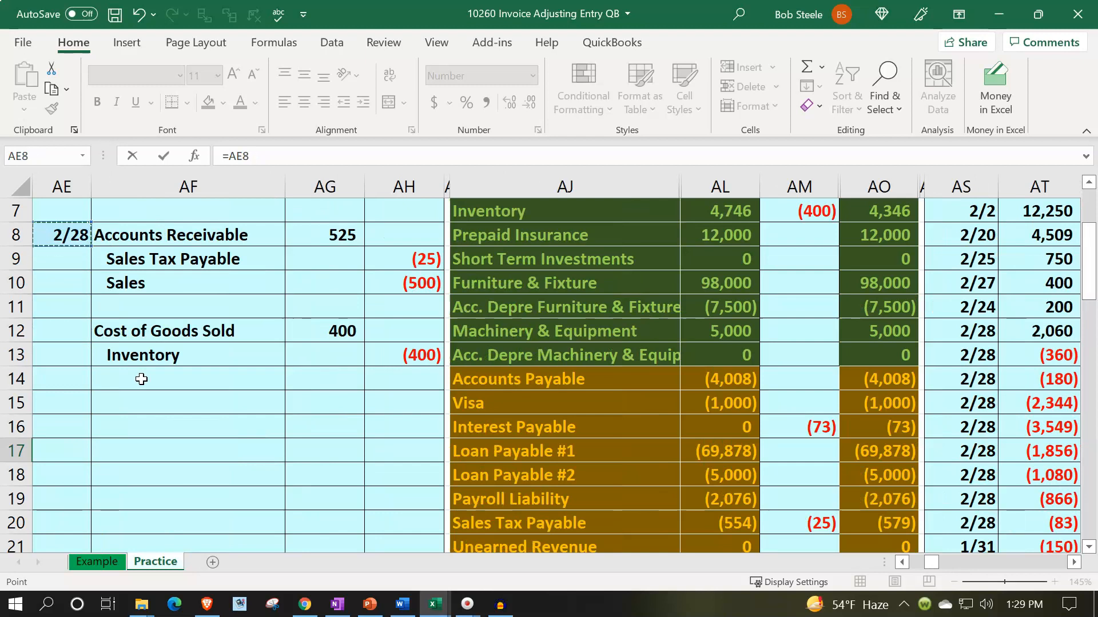
key(Right)
key(Right)
key(Return)
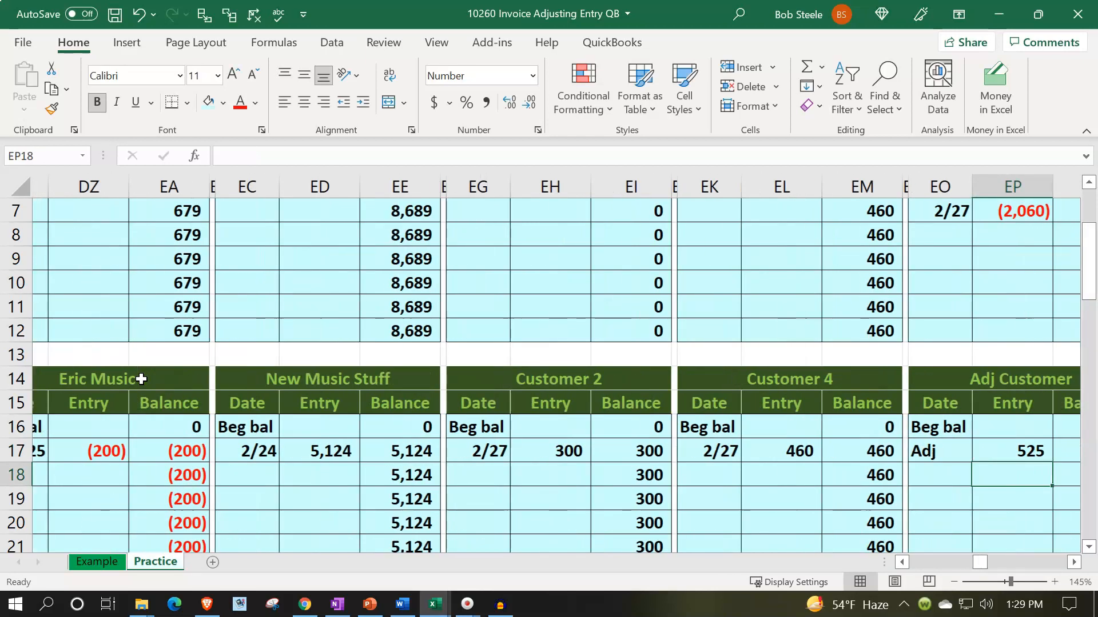
Check the AR Subsidiary Ledger total in DU1 and its difference formula against the trial balance in DV1
key(Up)
key(Up)
key(Up)
key(Up)
key(Up)
key(Up)
key(Up)
key(Up)
key(Up)
key(Up)
key(Up)
key(Up)
key(Up)
key(Up)
key(Up)
key(Up)
key(Up)
key(Left)
key(Left)
key(Left)
key(Left)
key(Left)
key(Left)
key(Left)
key(Left)
key(Left)
key(Left)
key(Left)
key(Left)
key(Left)
key(Left)
key(Left)
key(Left)
key(Left)
key(Left)
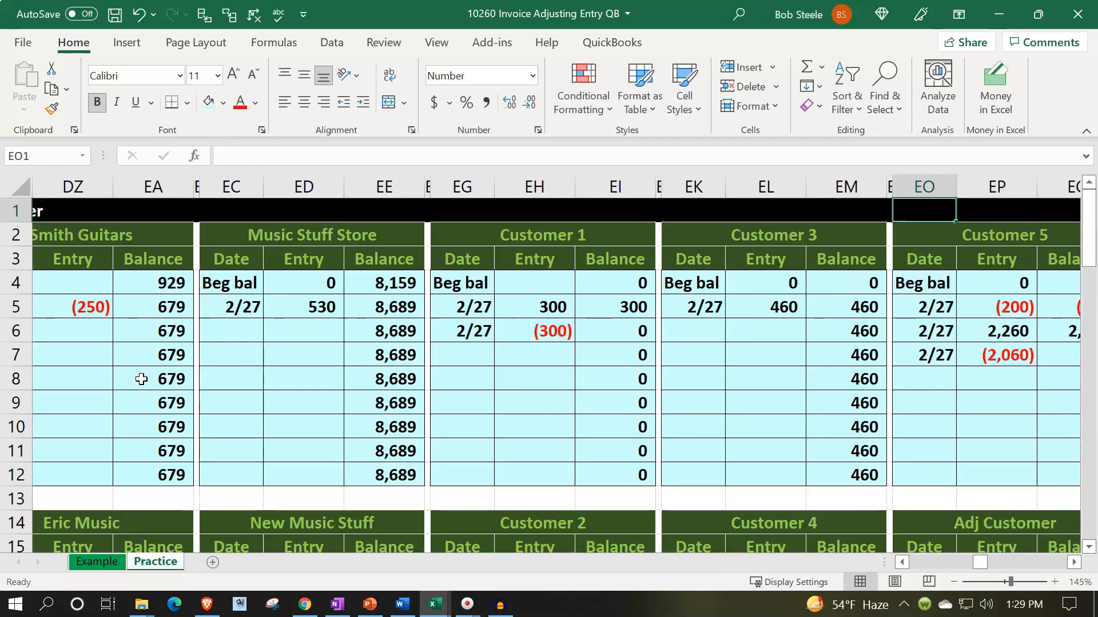
key(Left)
key(Left)
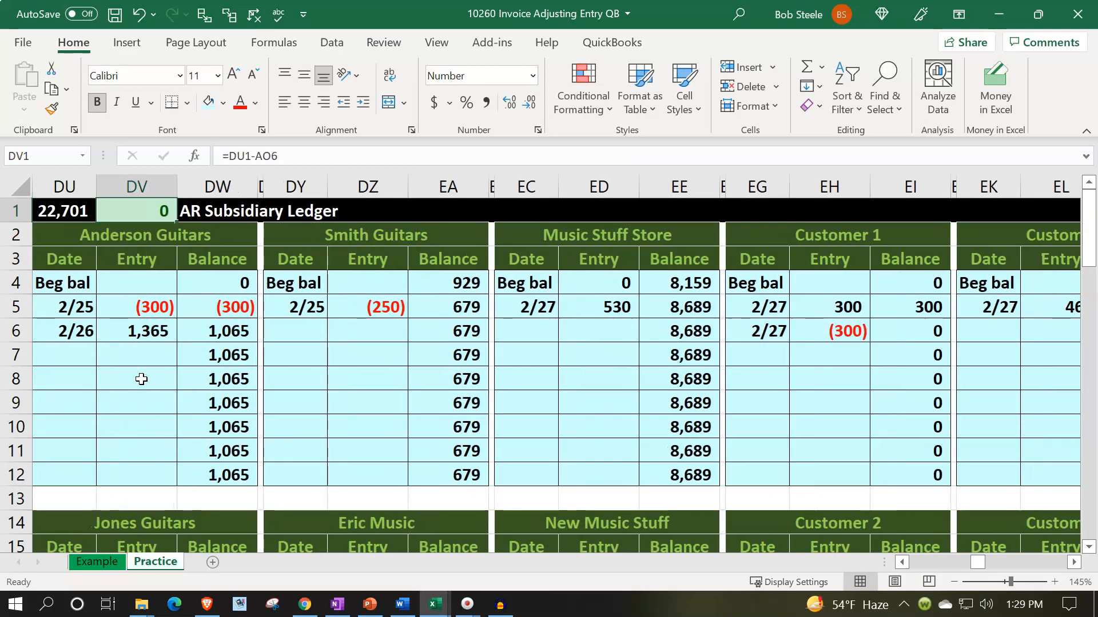
Compare the AR Subsidiary Ledger total formula in DU1 with the adjusted trial balance formula for Accounts Receivable in AO6
double_click(59, 210)
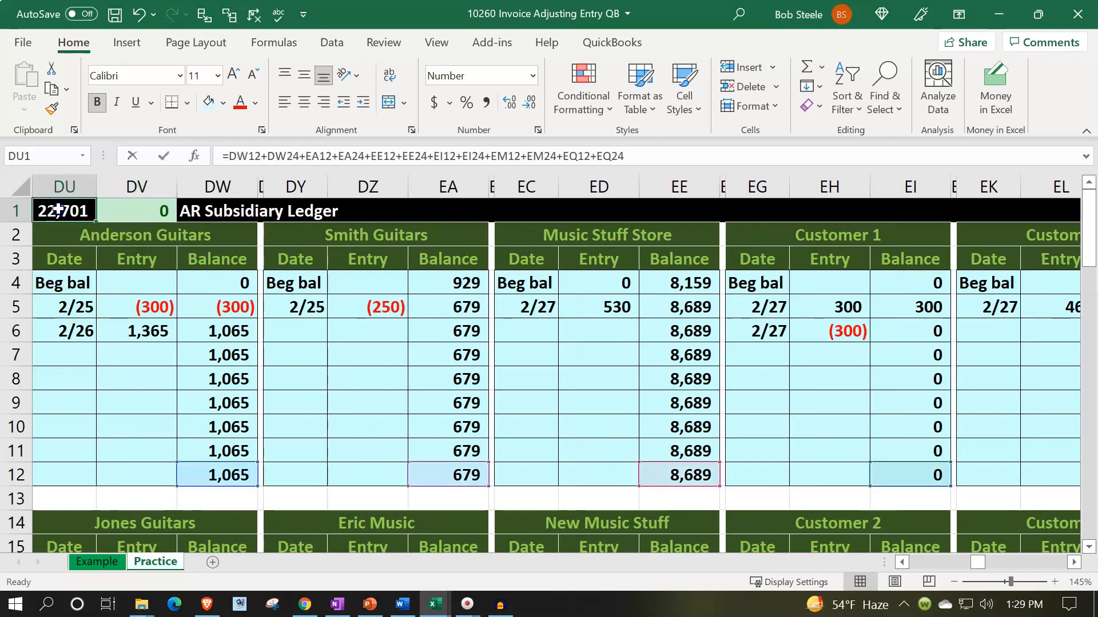
click(59, 211)
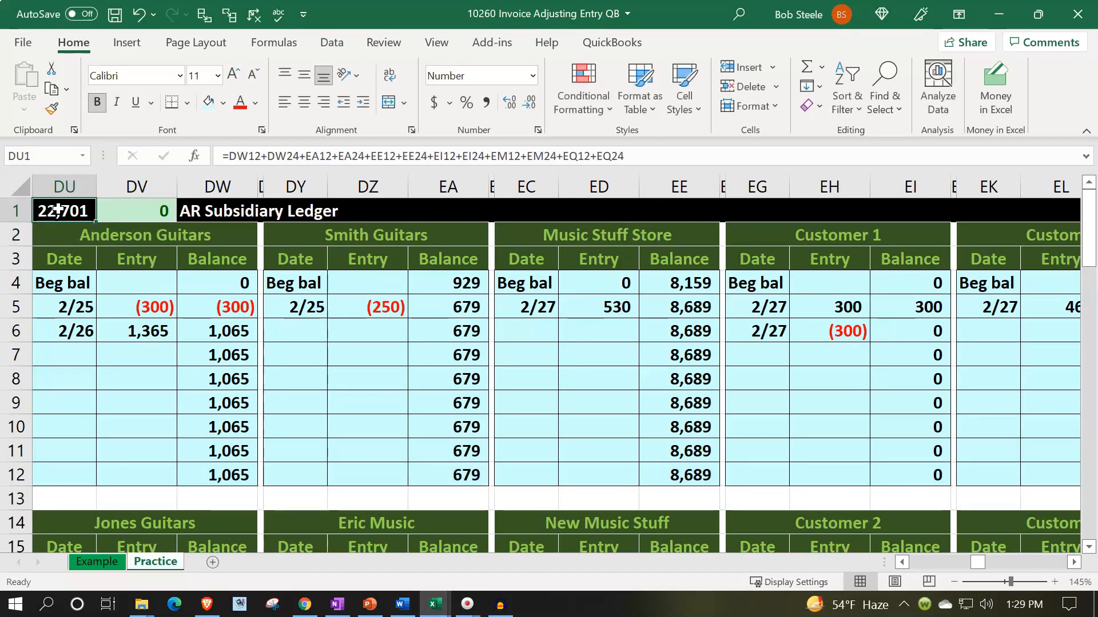
key(Left)
key(Left)
key(Left)
key(Left)
key(Left)
key(Left)
key(Left)
key(Left)
key(Left)
key(Left)
key(Left)
key(Left)
key(Left)
key(Left)
key(Left)
key(Left)
key(Left)
key(Left)
key(Left)
key(Left)
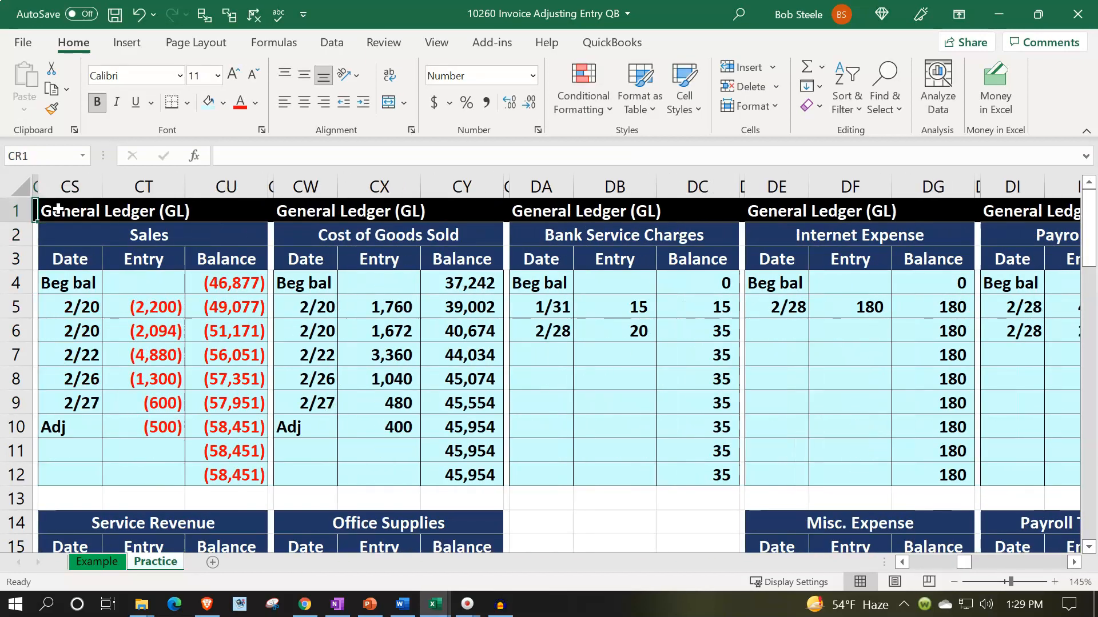
key(Left)
key(Left)
key(Left)
key(Left)
key(Left)
key(Left)
key(Left)
key(Left)
key(Left)
key(Left)
key(Left)
key(Left)
key(Left)
key(Left)
key(Left)
key(Left)
key(Left)
key(Left)
key(Left)
key(Left)
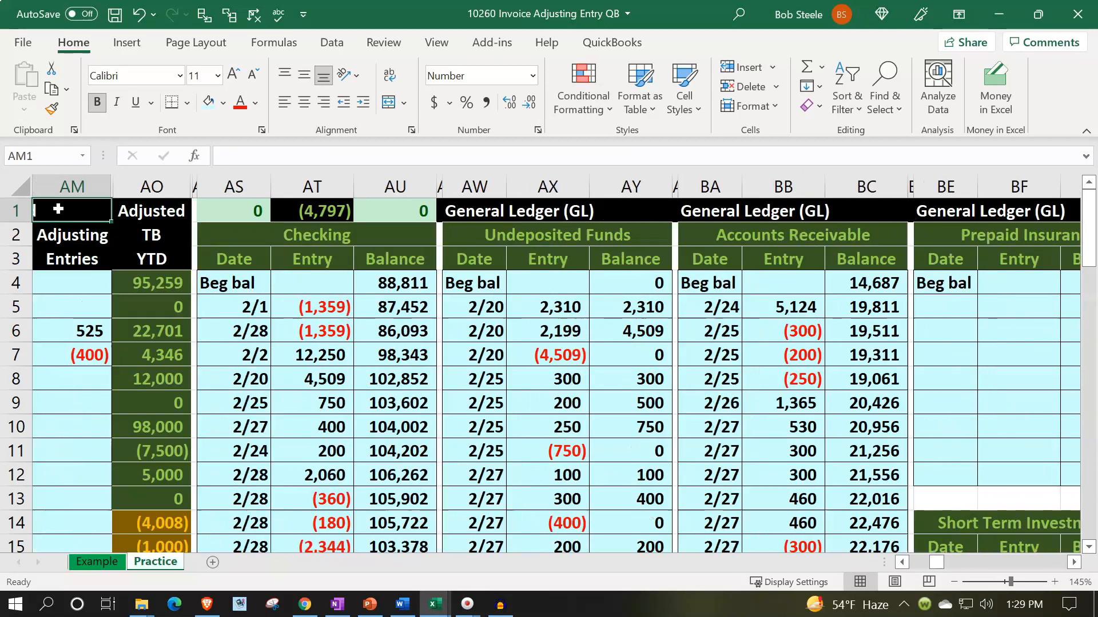
key(Left)
key(Left)
key(Left)
key(Left)
key(Left)
key(Left)
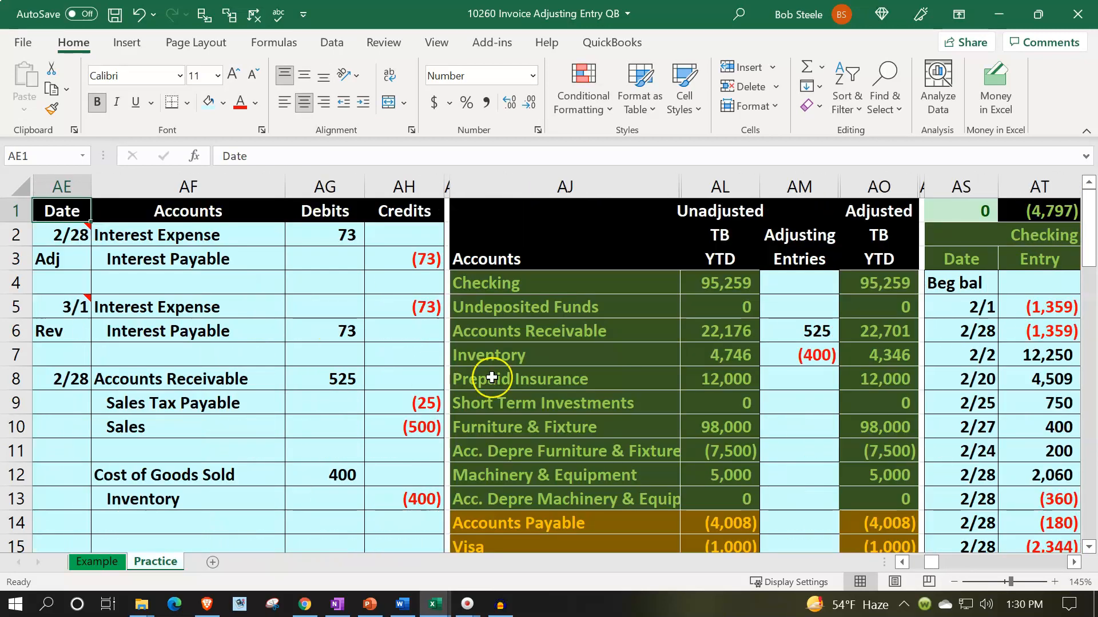
click(895, 335)
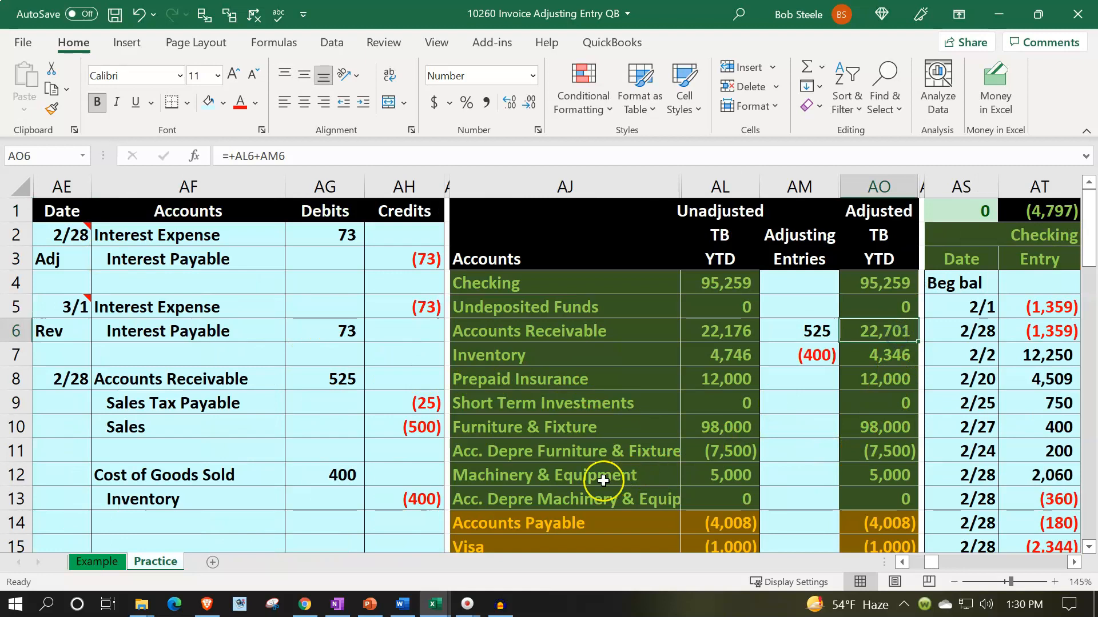
Review the Sales Tax Payable line of the 2/28 adjusting entry against its account in the trial balance
drag(194, 403, 374, 409)
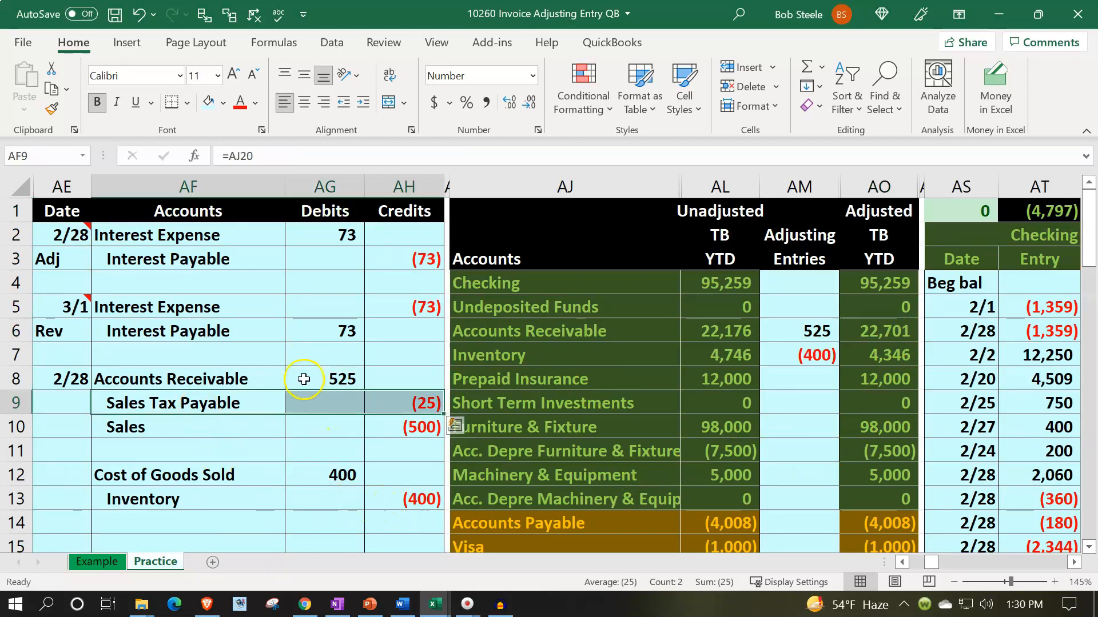
scroll(360, 417, down, 1)
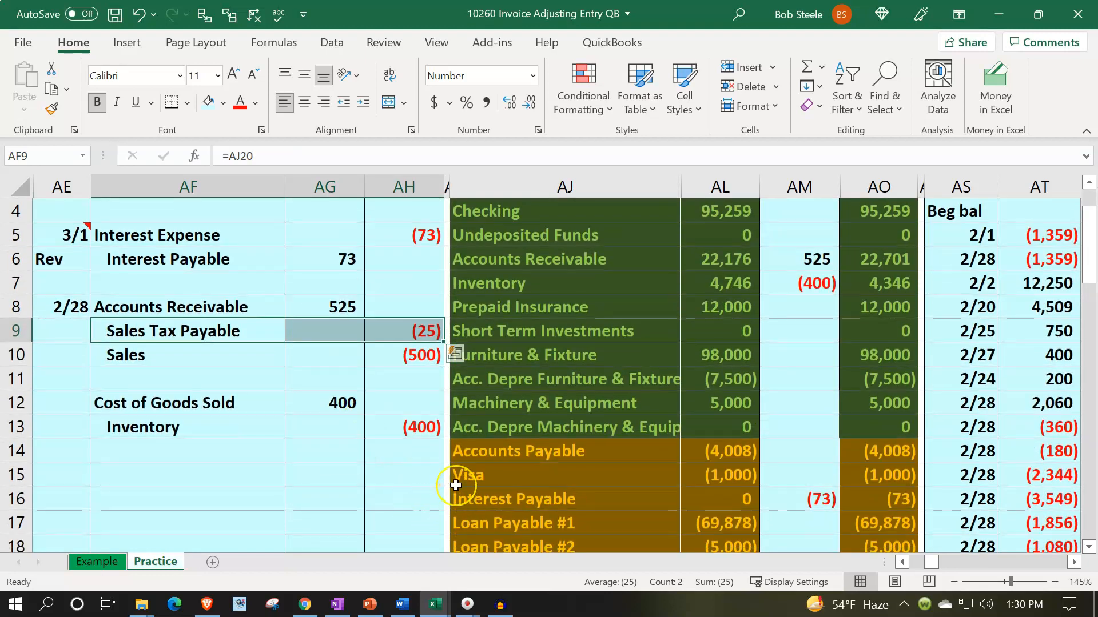
scroll(455, 492, down, 1)
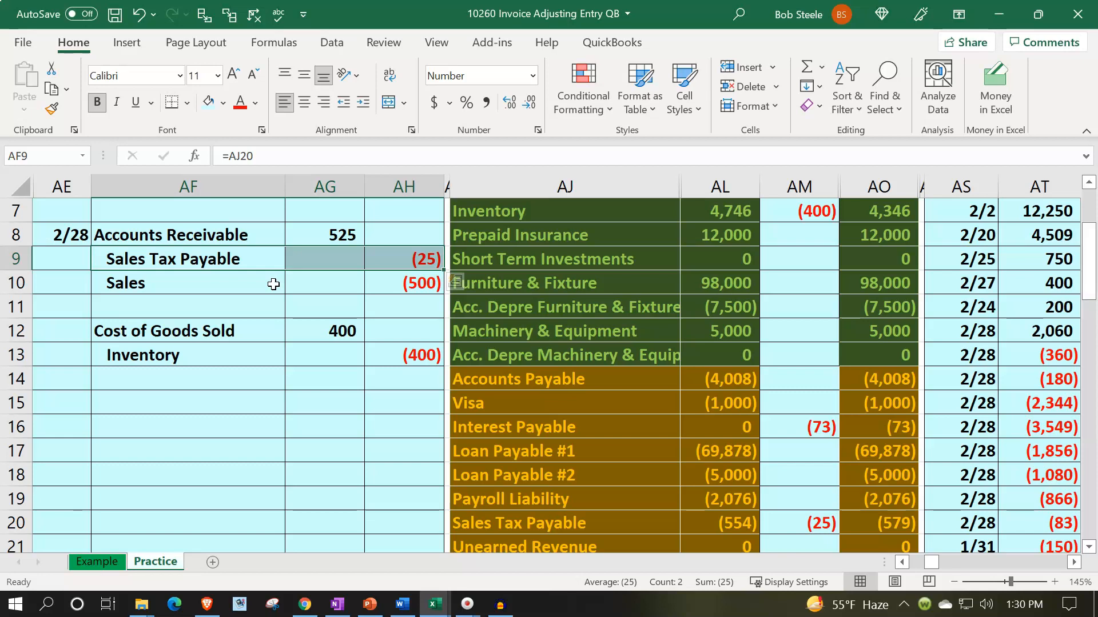
Review the Inventory credit line of the 2/28 adjusting entry and the adjusted Inventory balance in AO7
drag(244, 354, 406, 351)
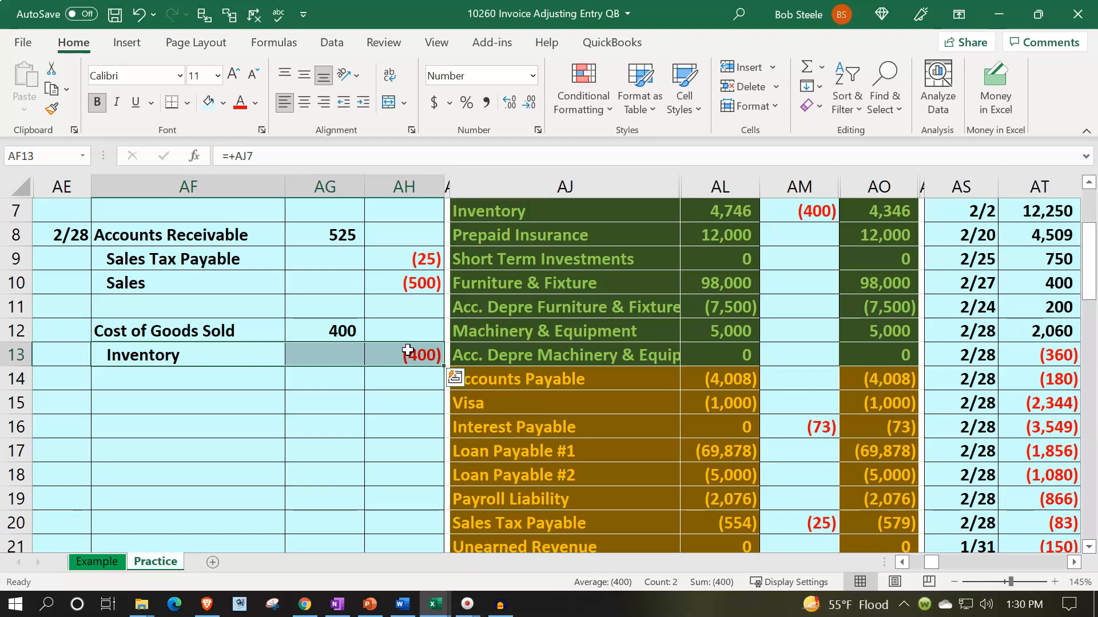
scroll(892, 407, up, 2)
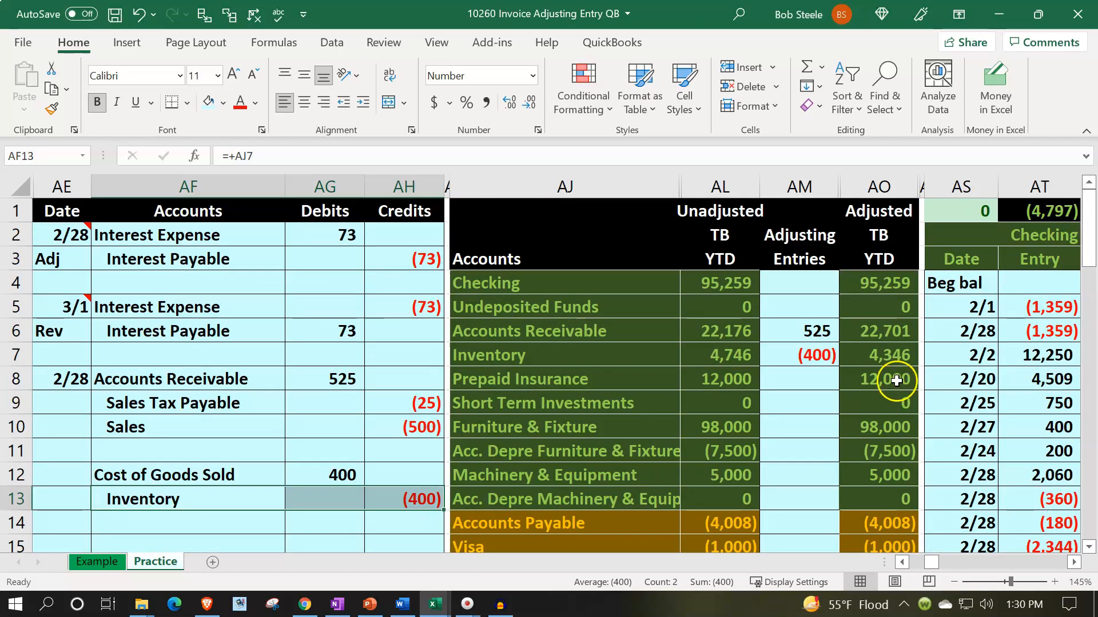
click(903, 356)
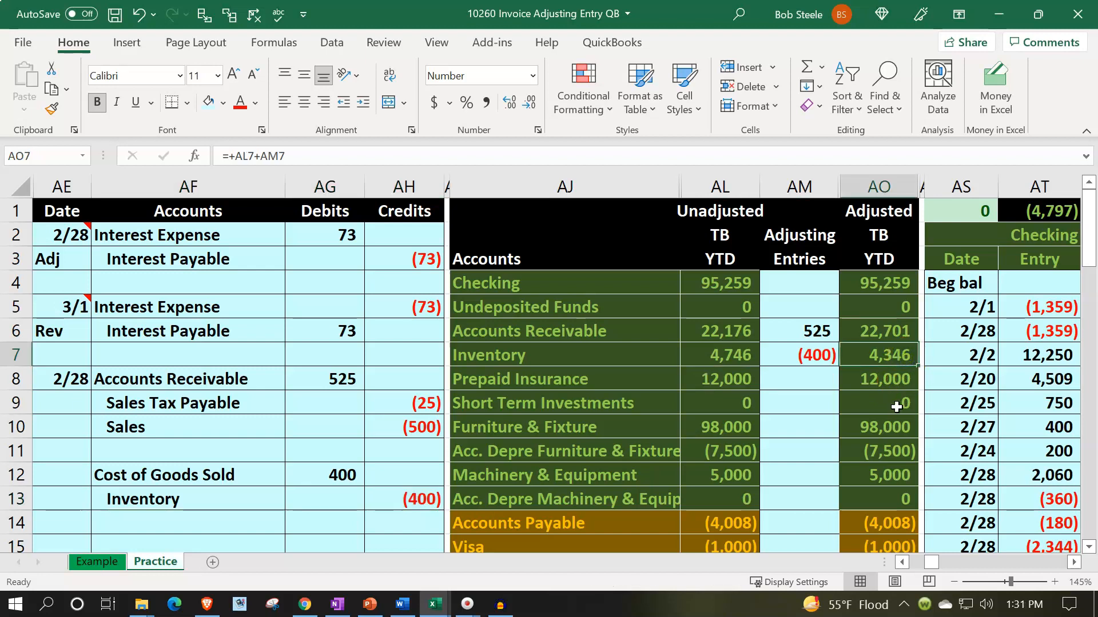
Examine the Inventory Subsidiary Ledger's difference formula in FF1 and its total formula in FE1
key(Right)
key(Right)
key(Right)
key(Right)
key(Right)
key(Right)
key(Right)
key(Right)
key(Right)
key(Right)
key(Right)
key(Right)
key(Right)
key(Right)
key(Right)
key(Right)
key(Right)
key(Right)
key(Right)
key(Right)
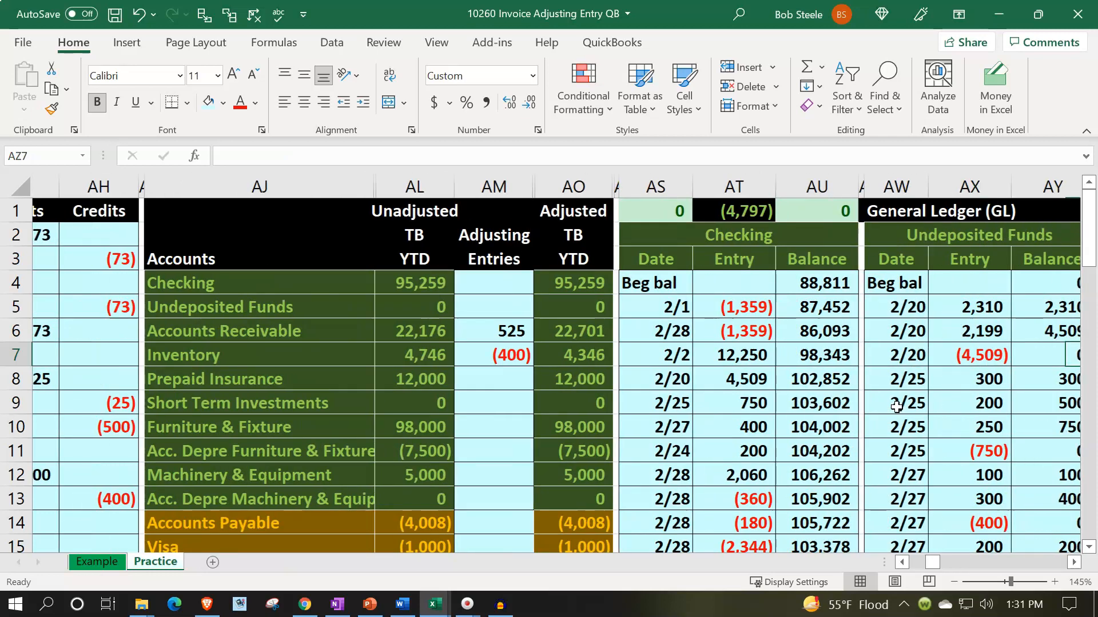
key(Right)
key(Right)
key(Right)
key(Right)
key(Right)
key(Right)
key(Right)
key(Right)
key(Right)
key(Right)
key(Right)
key(Right)
key(Right)
key(Right)
key(Right)
key(Right)
key(Right)
key(Right)
key(Right)
key(Right)
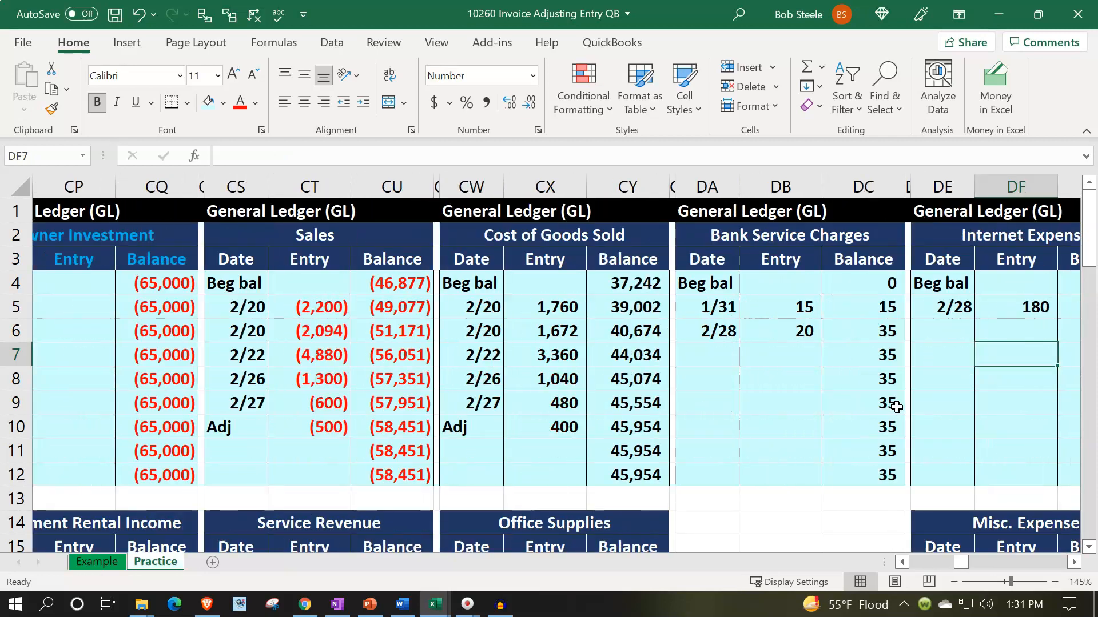
key(Right)
key(Right)
key(Right)
key(Right)
key(Right)
key(Right)
key(Right)
key(Right)
key(Right)
key(Right)
key(Right)
key(Right)
key(Right)
key(Right)
key(Right)
key(Right)
key(Right)
key(Right)
key(Right)
key(Right)
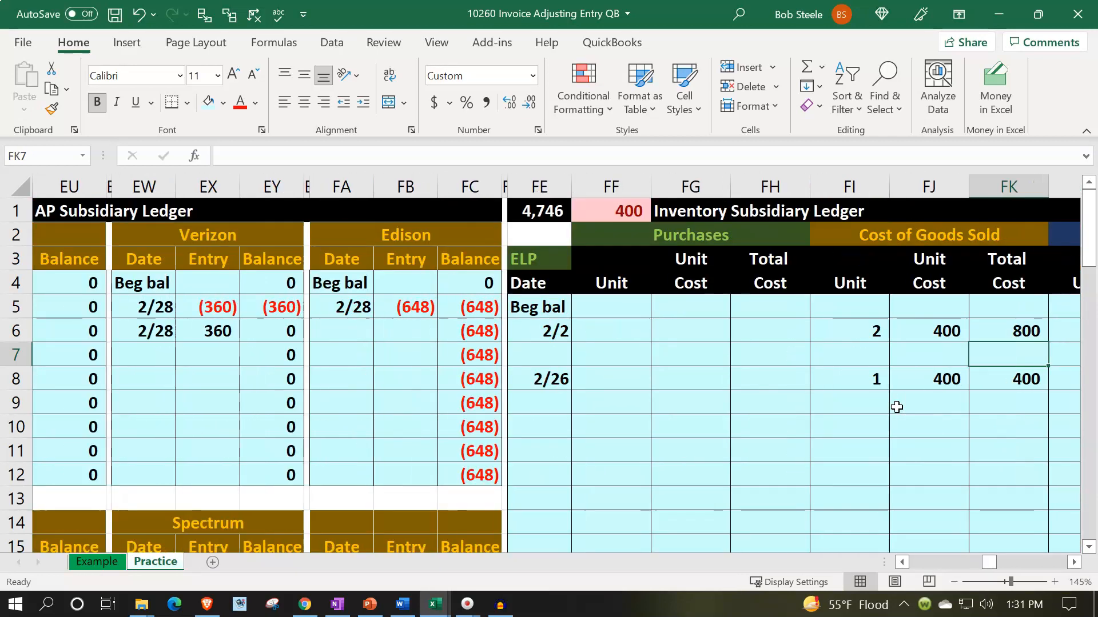
key(Left)
key(Left)
key(Left)
key(Left)
key(Left)
key(Left)
key(Left)
key(Left)
key(Left)
key(Left)
key(Left)
key(Left)
key(Left)
key(Left)
key(Left)
key(Left)
key(Left)
key(Left)
key(Left)
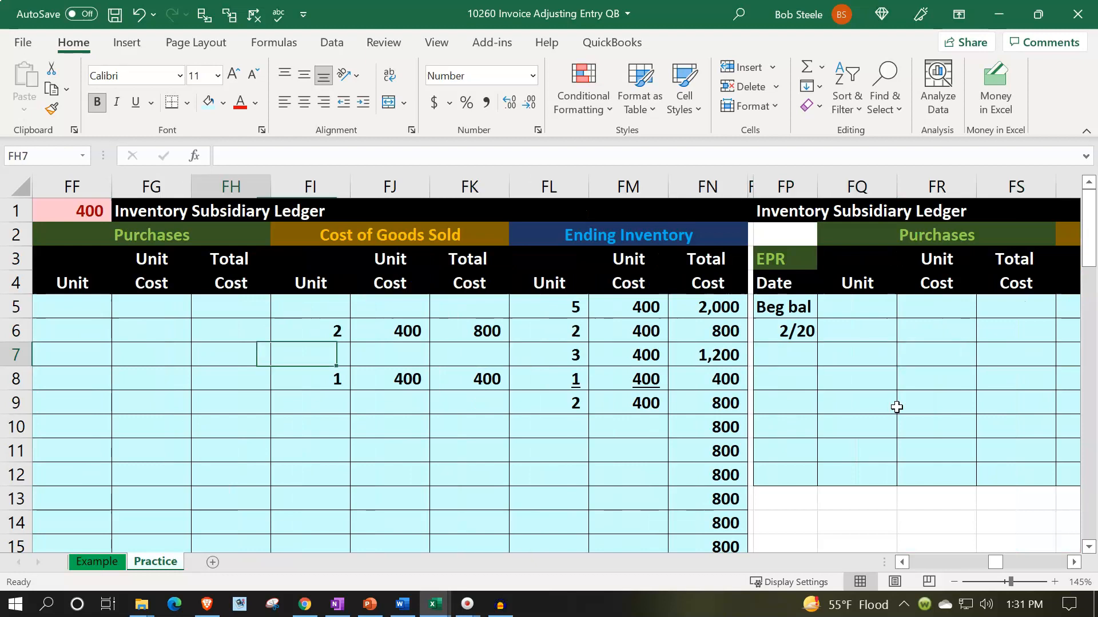
key(Left)
key(Left)
key(Right)
key(Right)
key(Right)
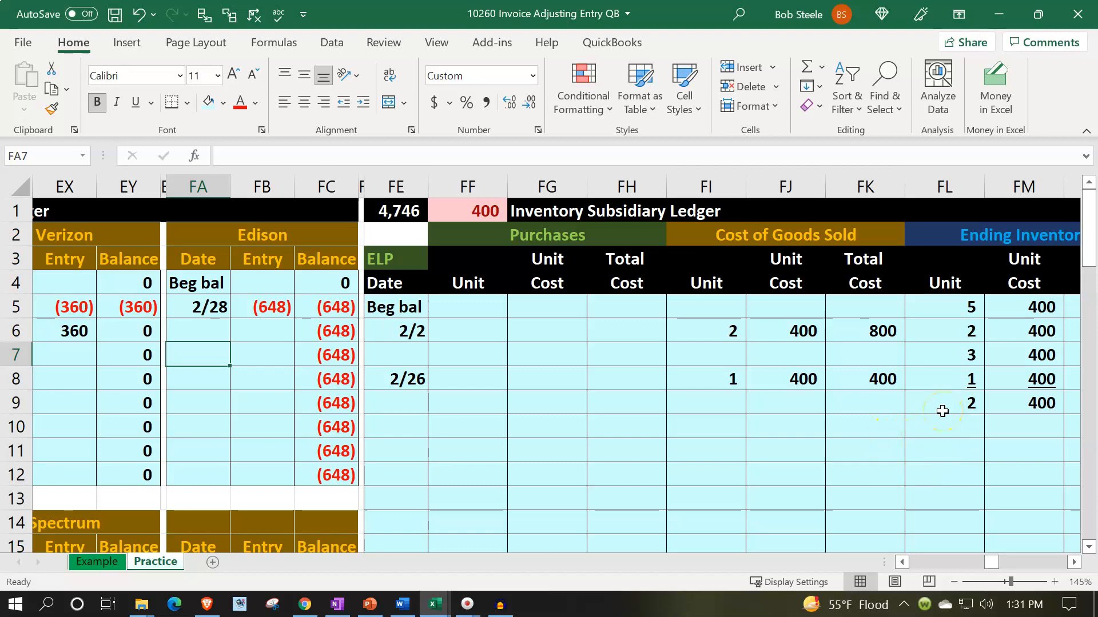
click(482, 211)
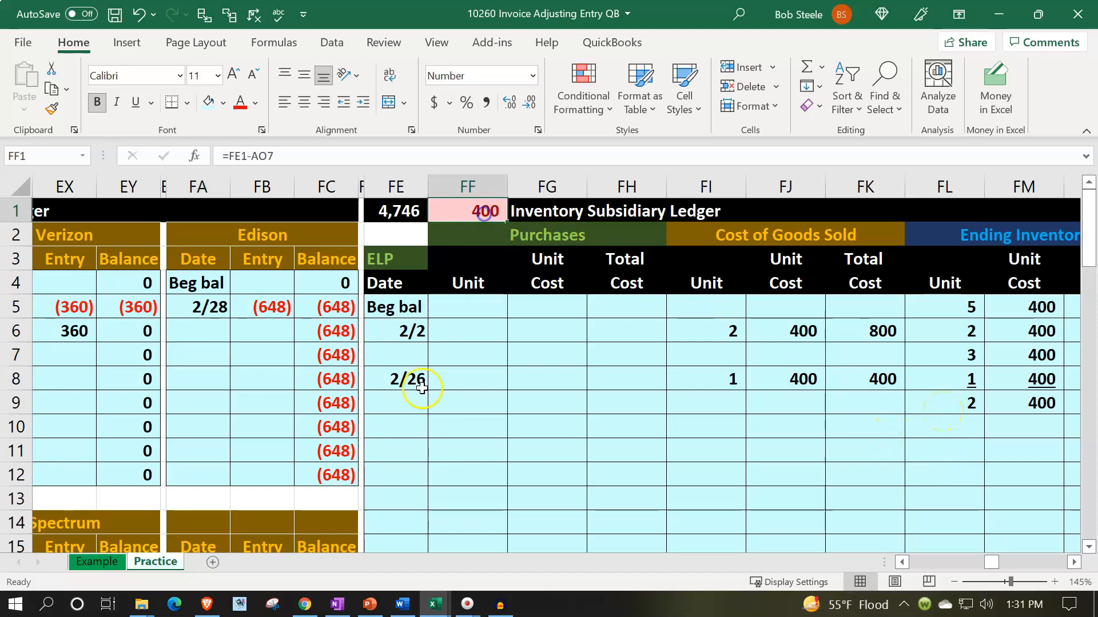
double_click(405, 211)
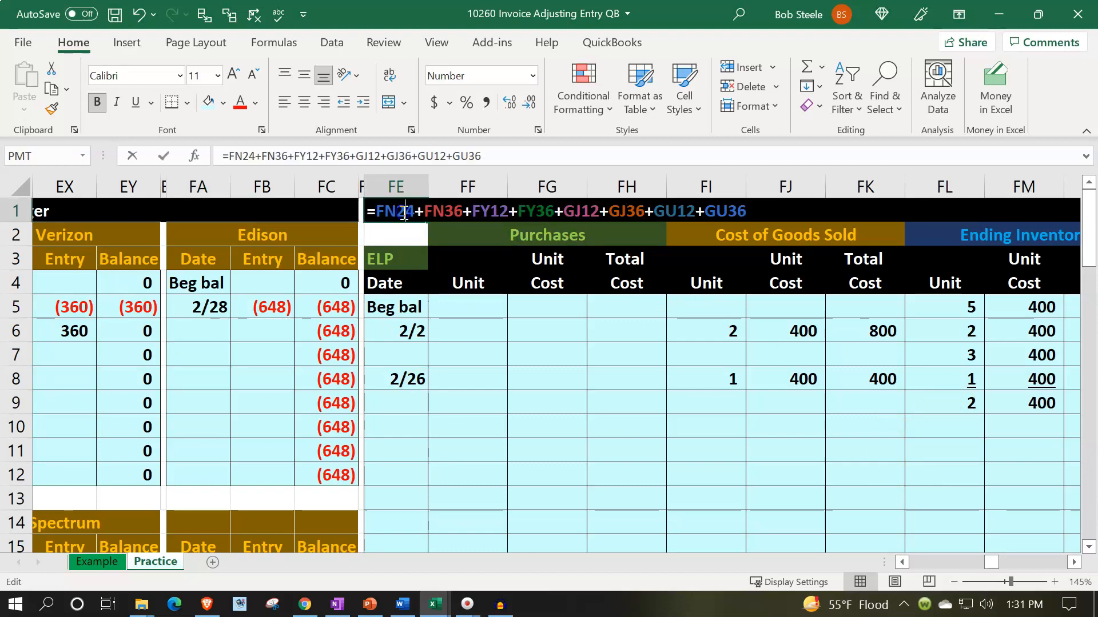
key(Return)
key(Down)
key(Down)
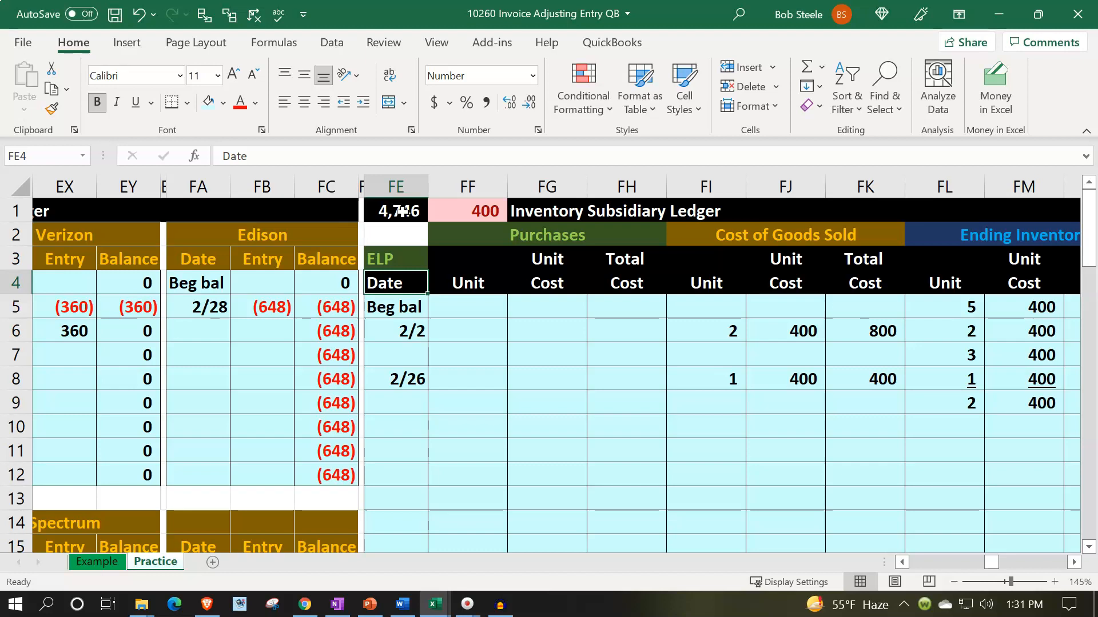
key(Down)
key(Down)
key(Down)
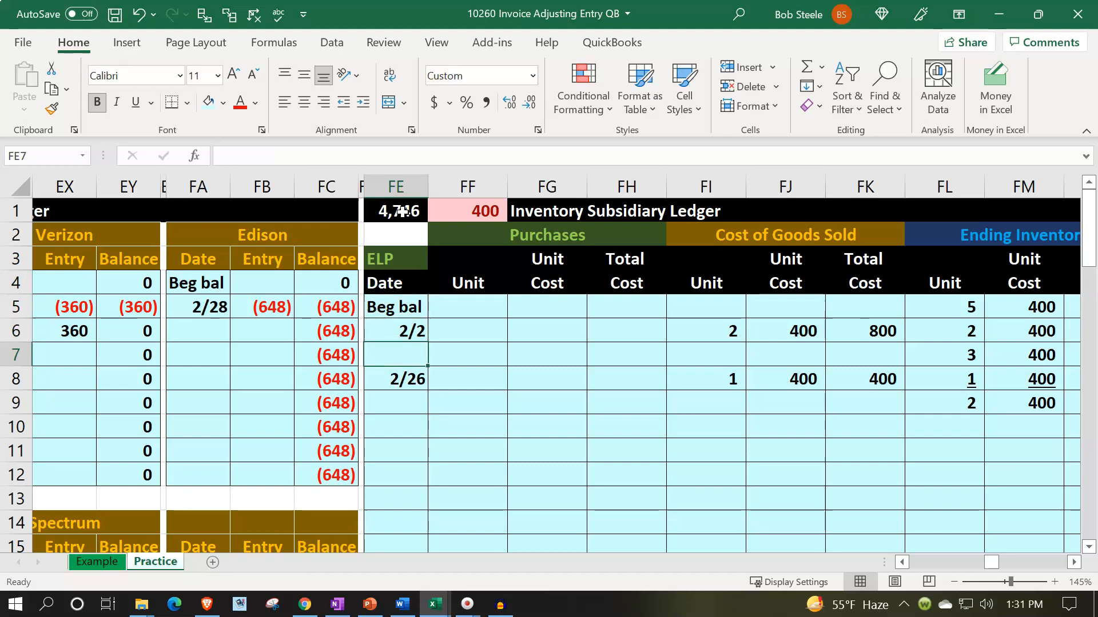
Add a note to the 2/28 date in AE8 reading "Adj for invoice intered in March when work was done in Feb."
key(Left)
key(Left)
key(Left)
key(Left)
key(Left)
key(Left)
key(Left)
key(Left)
key(Left)
key(Left)
key(Left)
key(Left)
key(Left)
key(Left)
key(Left)
key(Left)
key(Left)
key(Left)
key(Left)
key(Left)
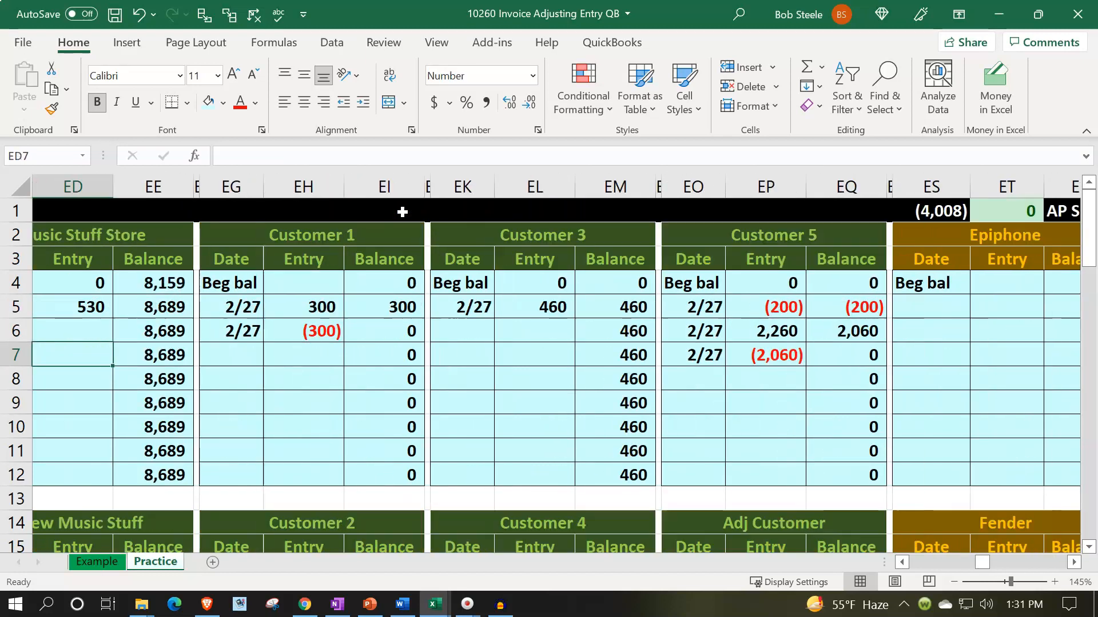
key(Left)
key(Left)
key(Left)
key(Left)
key(Left)
key(Left)
key(Left)
key(Left)
key(Left)
key(Left)
key(Left)
key(Left)
key(Left)
key(Left)
key(Left)
key(Left)
key(Left)
key(Left)
key(Left)
key(Left)
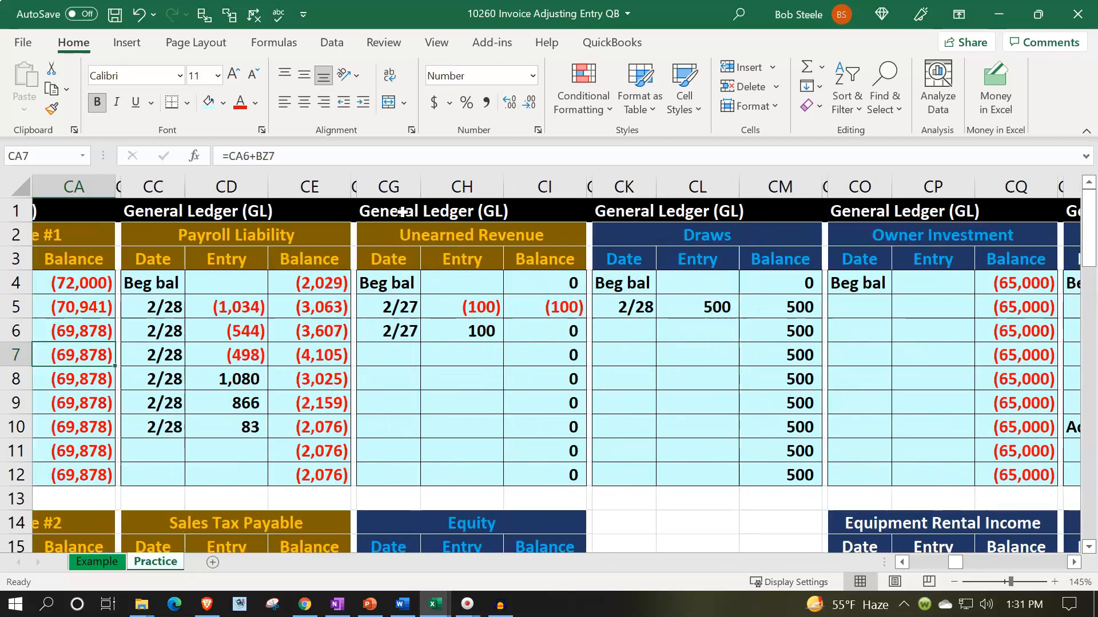
key(Left)
key(Left)
key(Left)
key(Left)
key(Left)
key(Left)
key(Left)
key(Left)
key(Left)
key(Left)
key(Left)
key(Left)
key(Left)
key(Left)
key(Left)
key(Left)
key(Left)
key(Left)
key(Left)
key(Left)
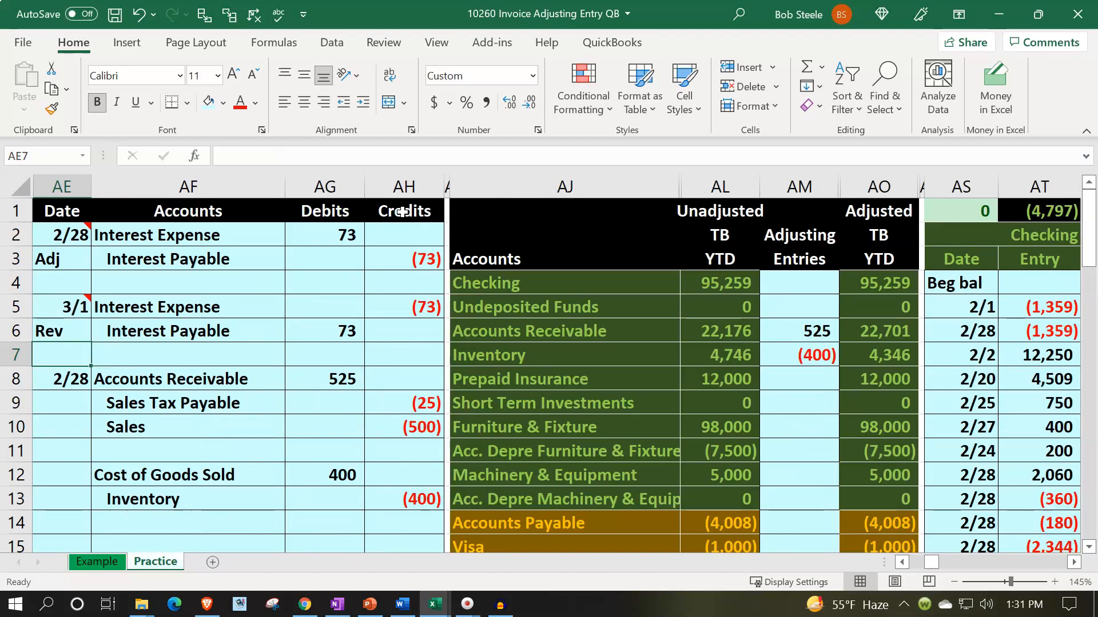
click(75, 379)
right_click(75, 379)
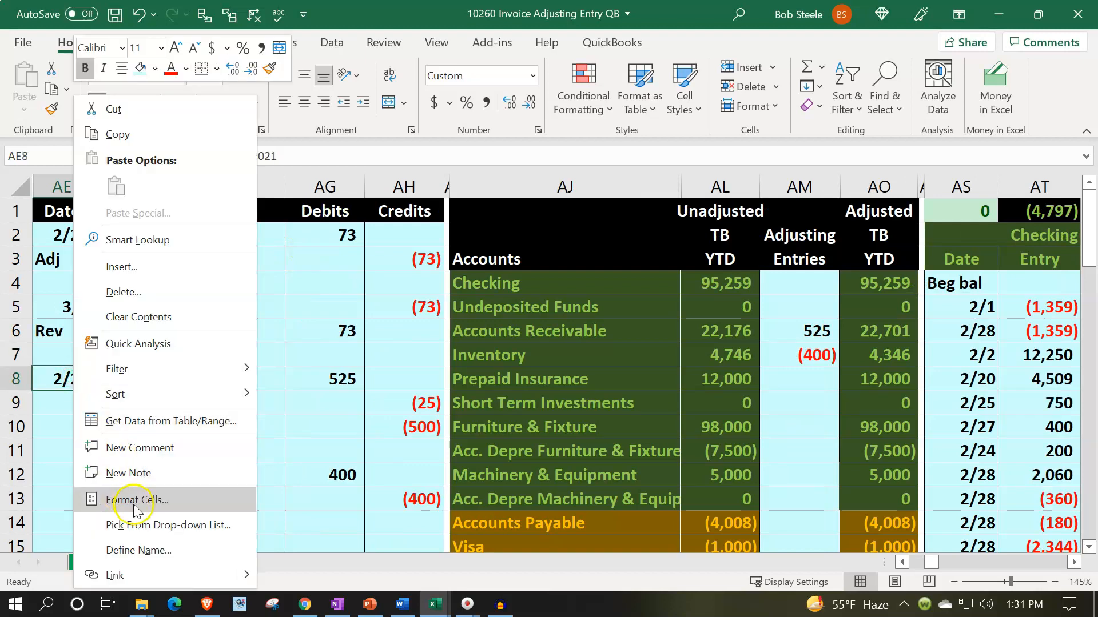
click(137, 473)
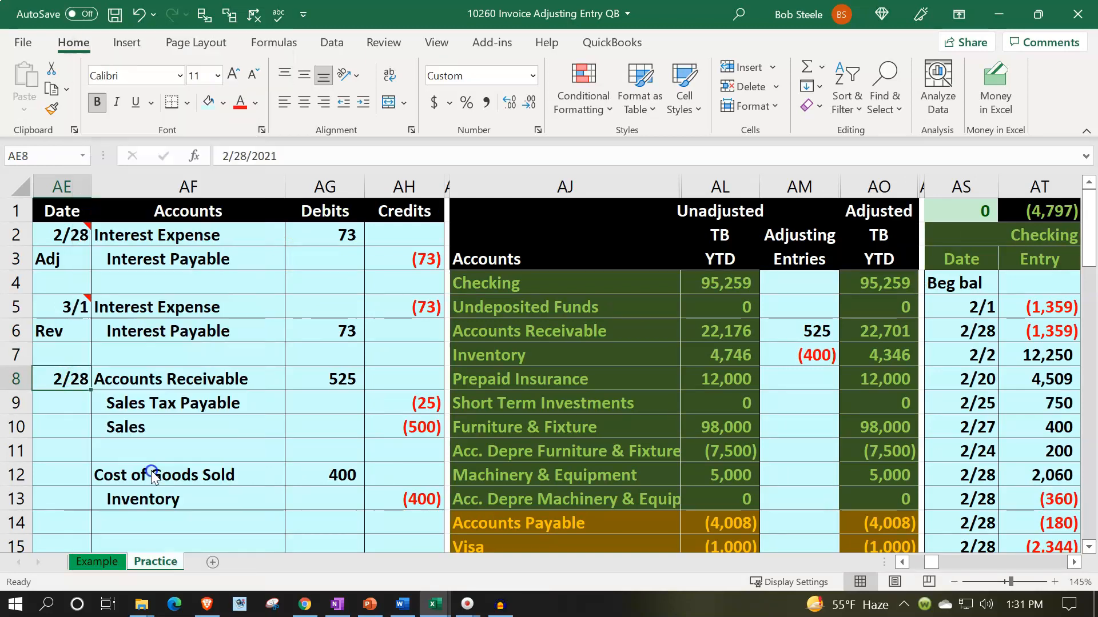
text(Adj)
key(BackSpace)
key(BackSpace)
text(dj for )
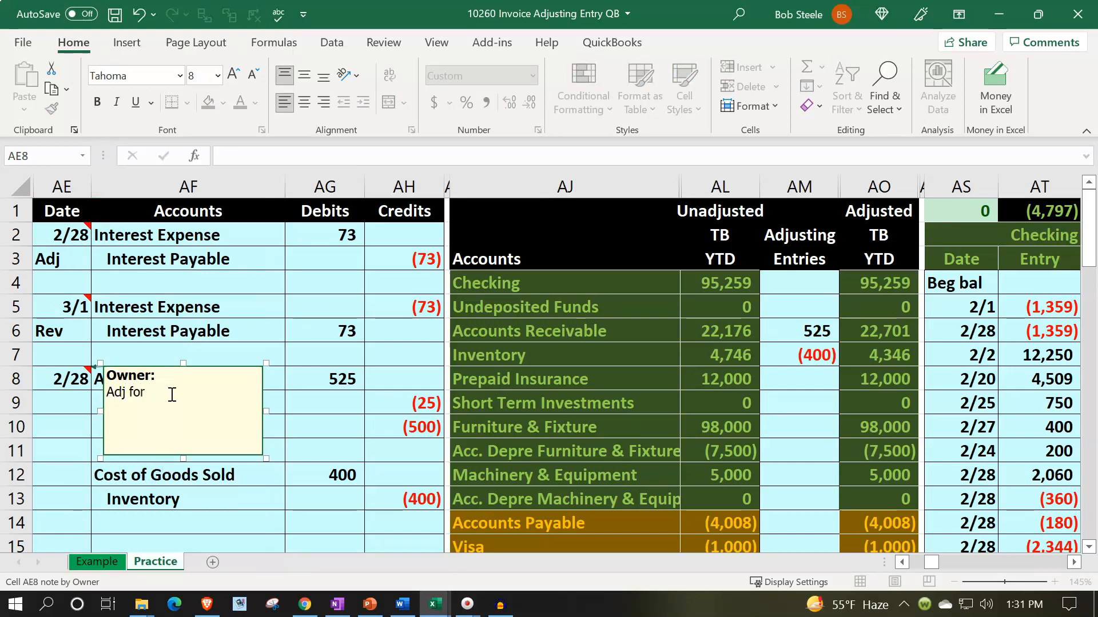
text(invoice intered in March with)
key(BackSpace)
key(BackSpace)
key(BackSpace)
text(hen work)
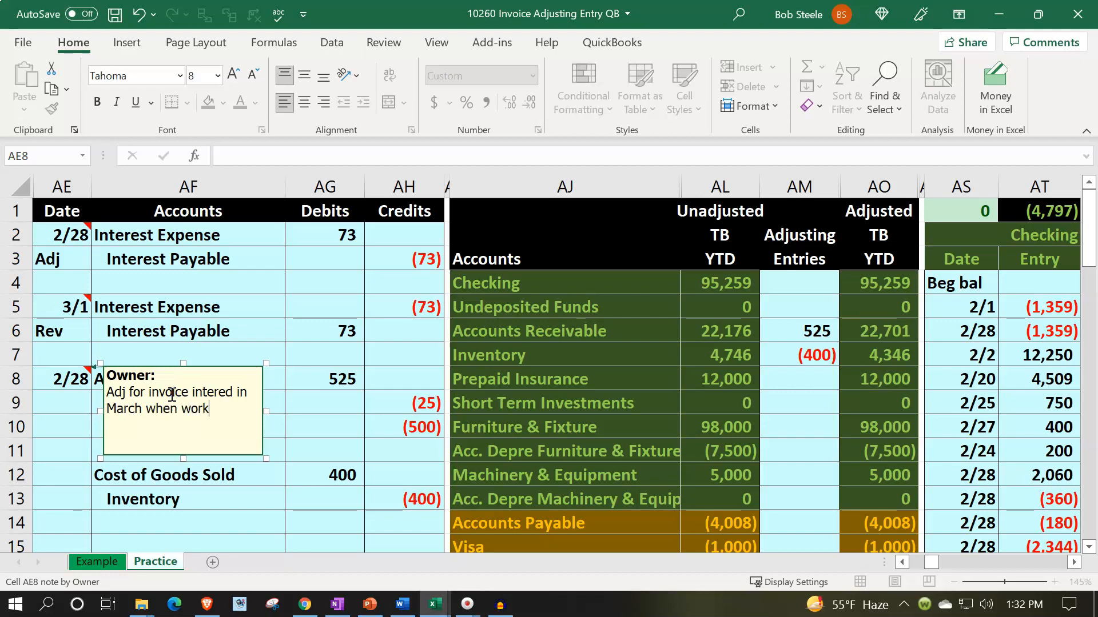
text( was done in Feb. And e)
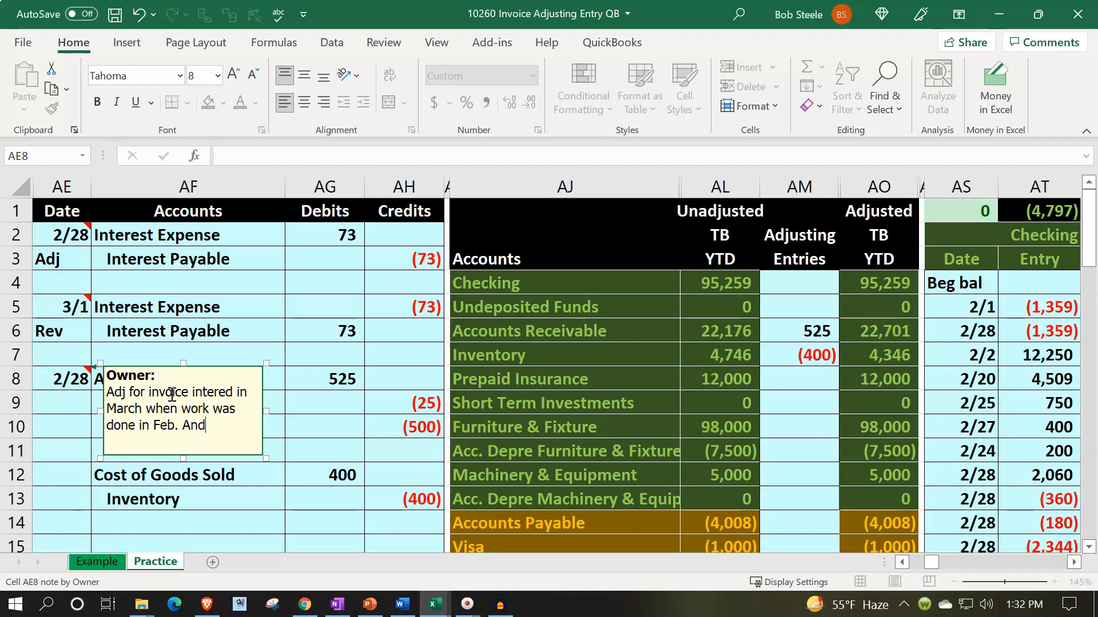
key(BackSpace)
key(BackSpace)
key(BackSpace)
key(BackSpace)
key(BackSpace)
Extend the AE8 note with the actual customer's name and "but created new costomer to enter adj entry and not mess up sub ledger"
text(Customer was an)
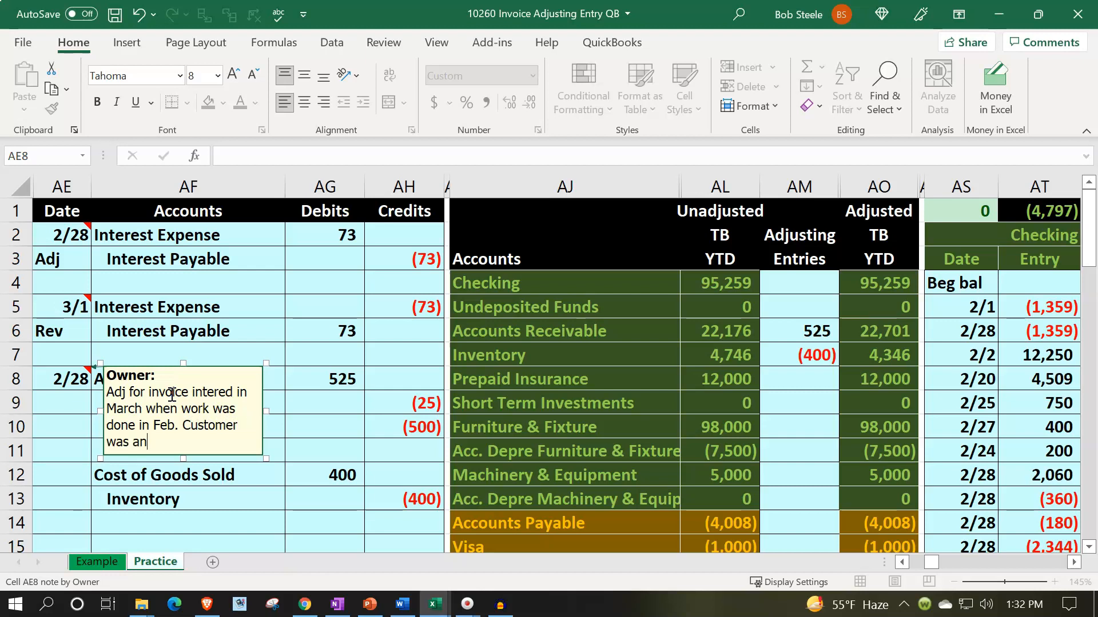
text(derston but created )
text(new)
text( costomr)
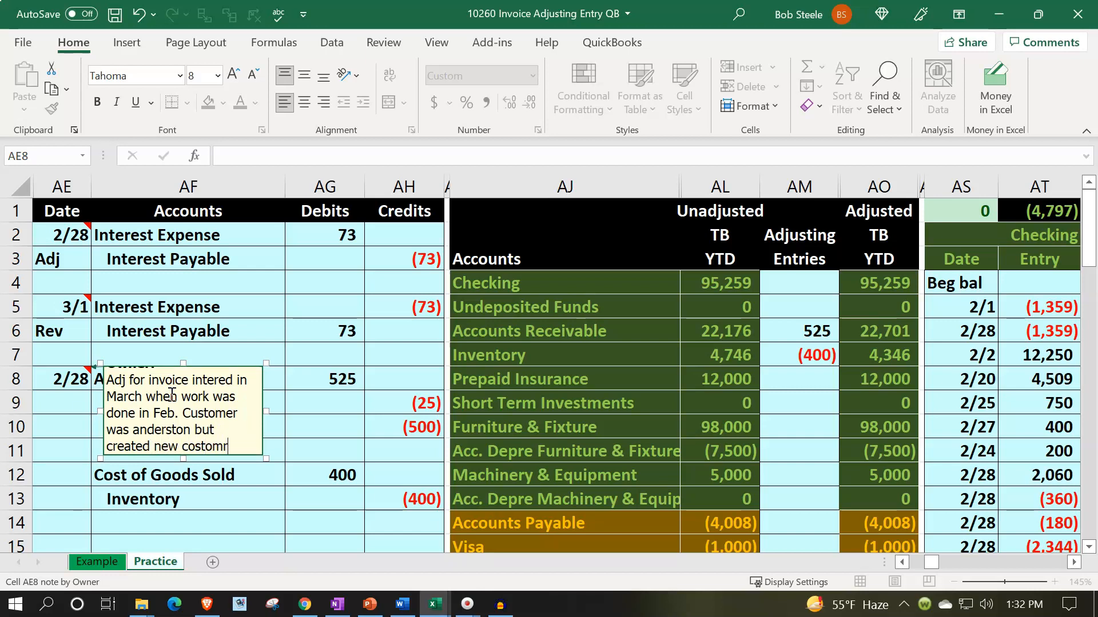
key(BackSpace)
text(er to enter )
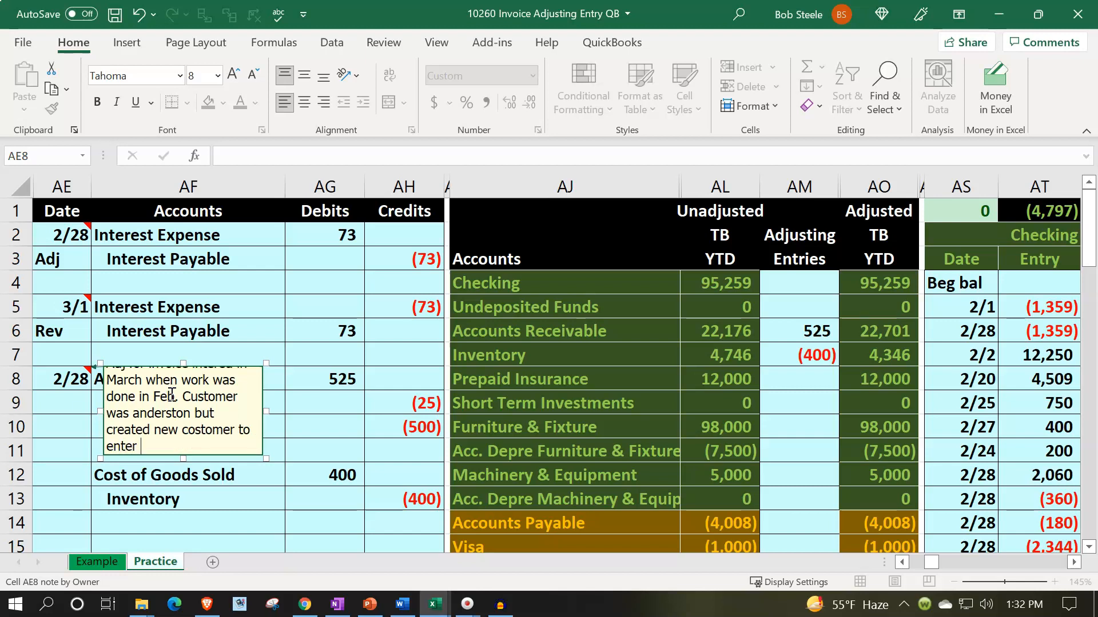
text(adj entry and not mess u)
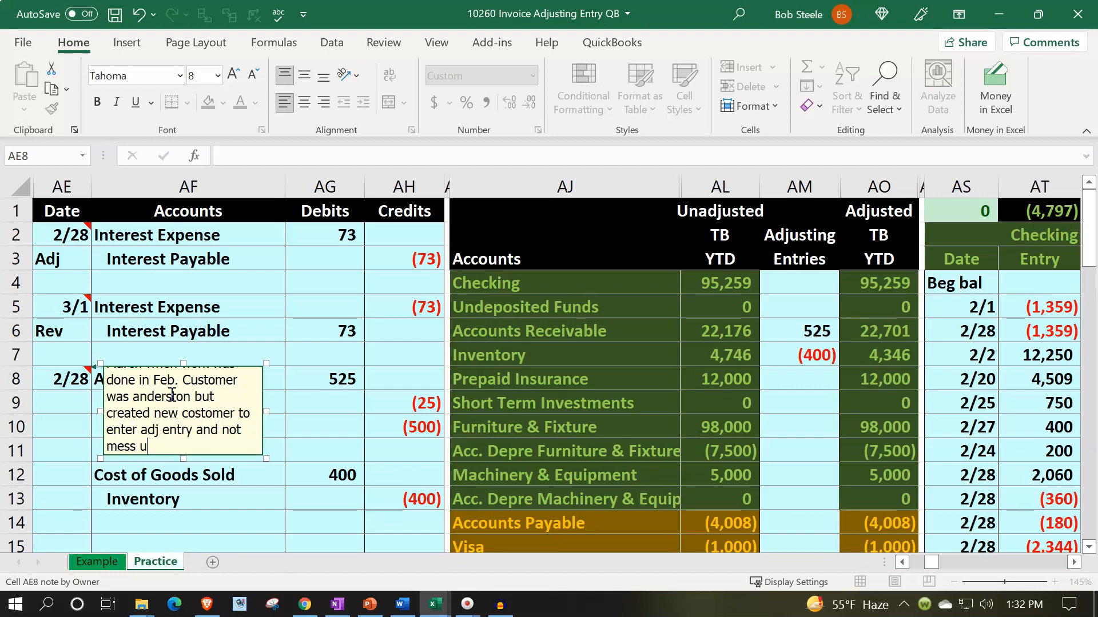
text(p sub ledger)
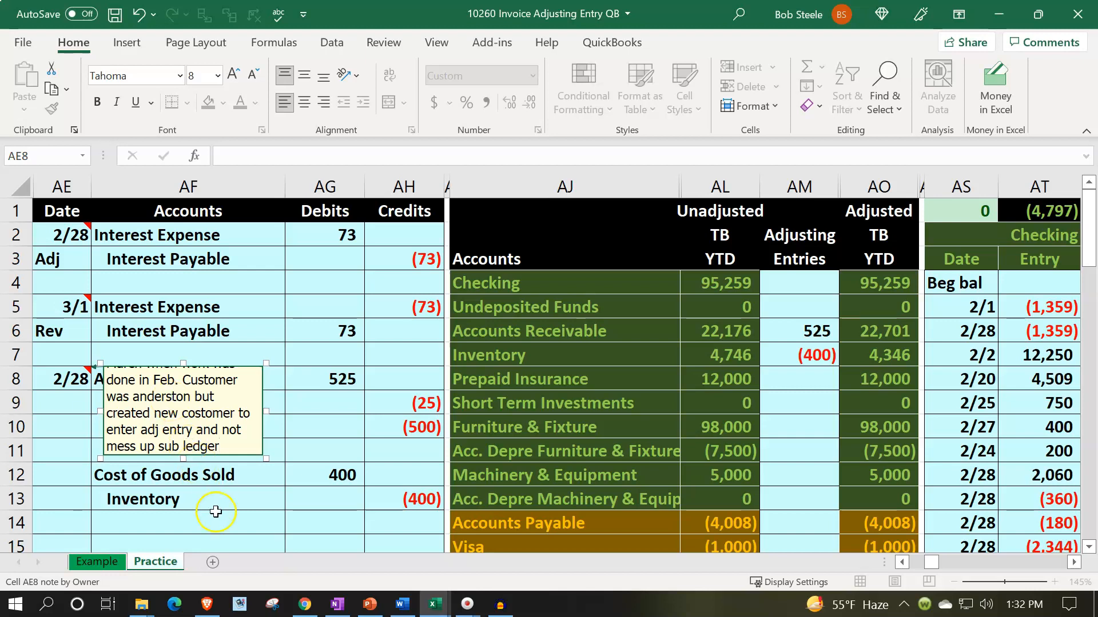
click(216, 510)
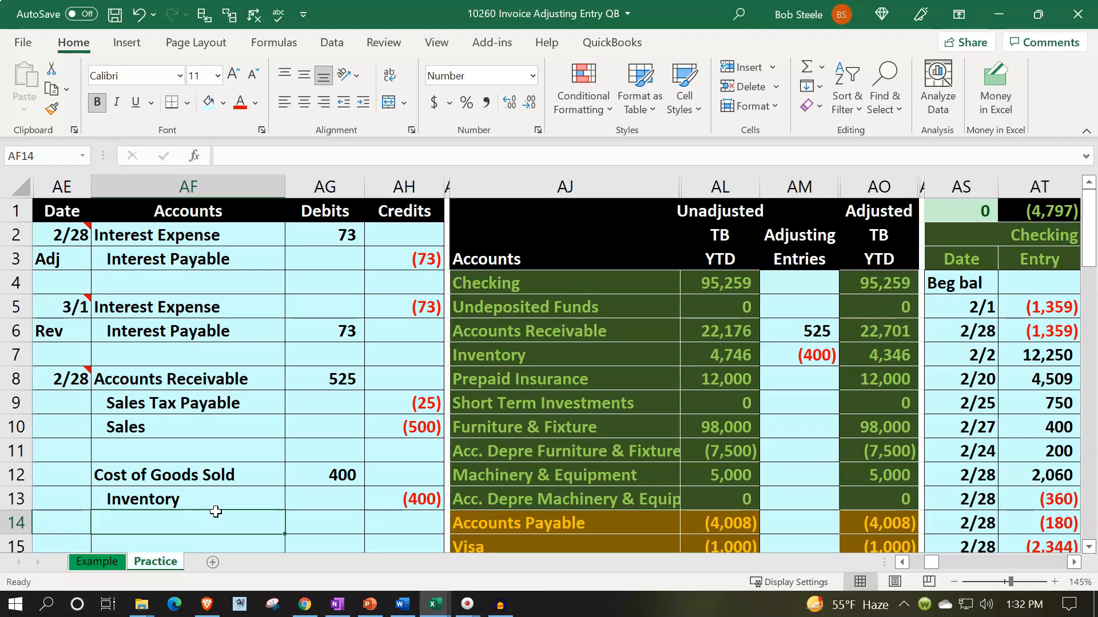
Label the 2/28 invoice entry as "Adj" in AE9, beneath its date
click(74, 412)
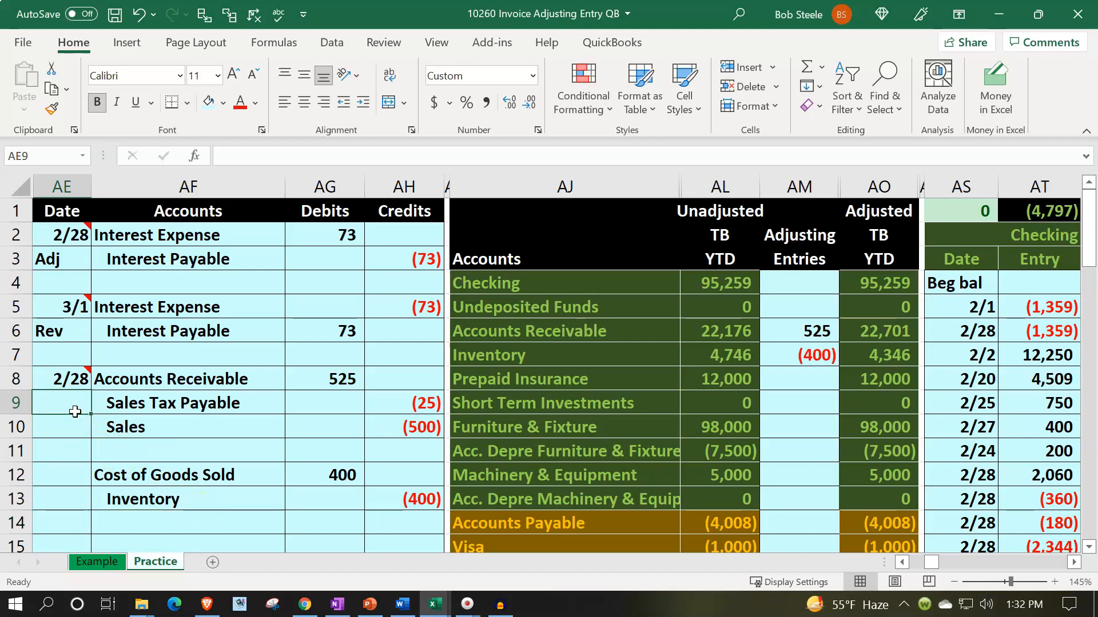
key(BackSpace)
text(Adj)
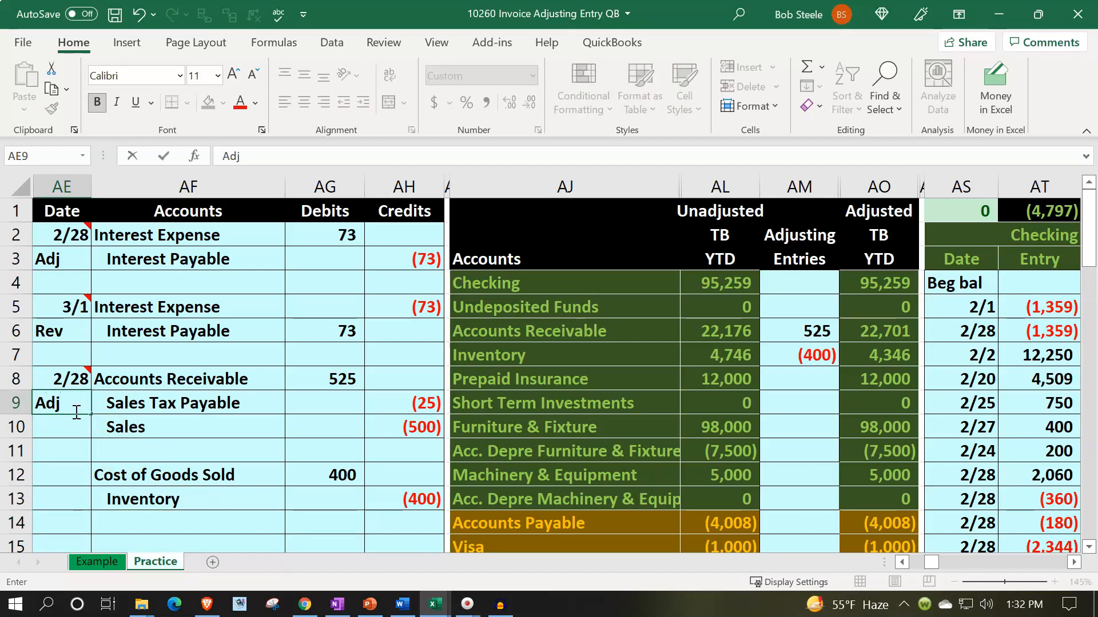
key(Return)
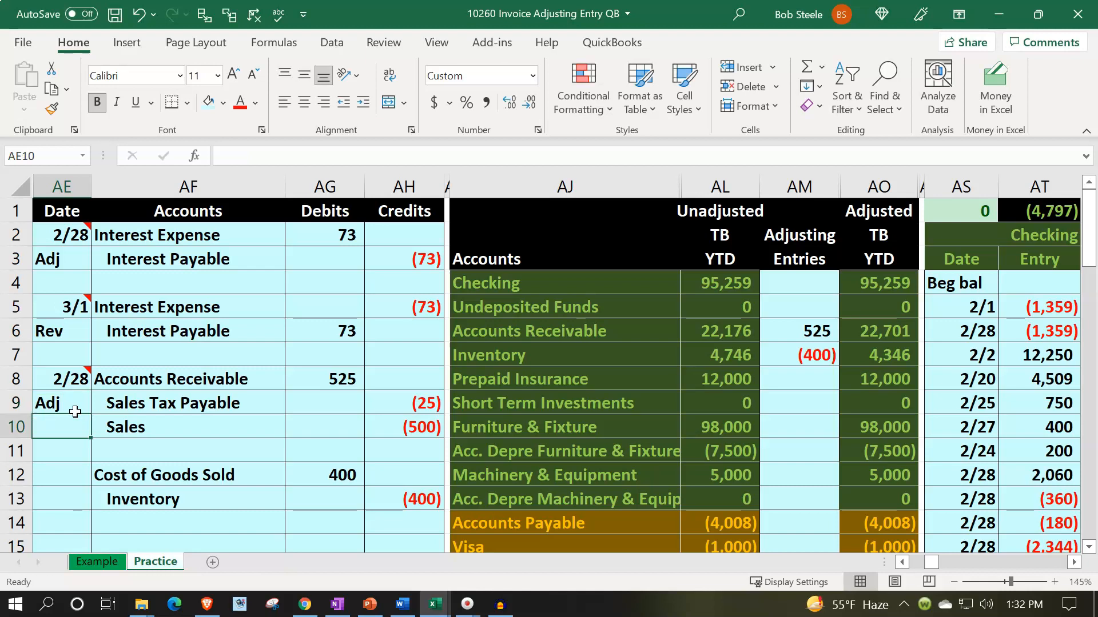